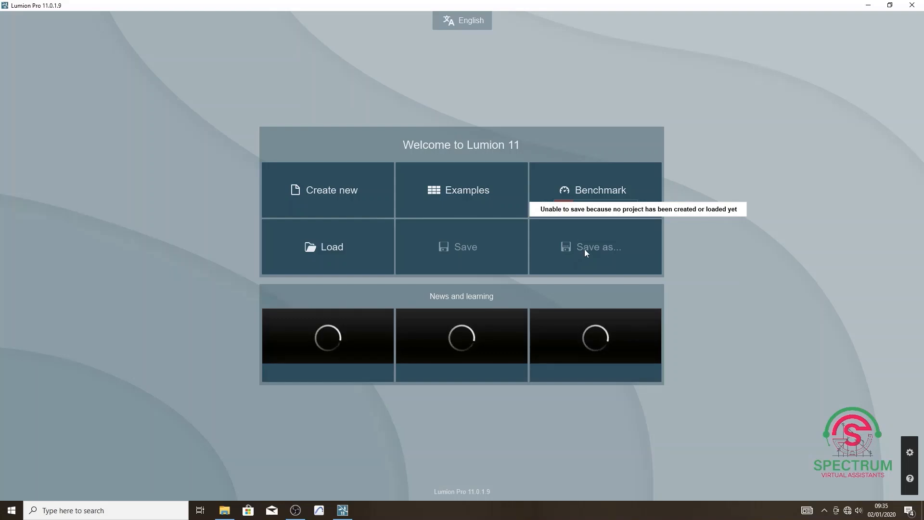
# Review the Image, Input and System pages of the program settings and return to the welcome screen.
pyautogui.click(911, 453)
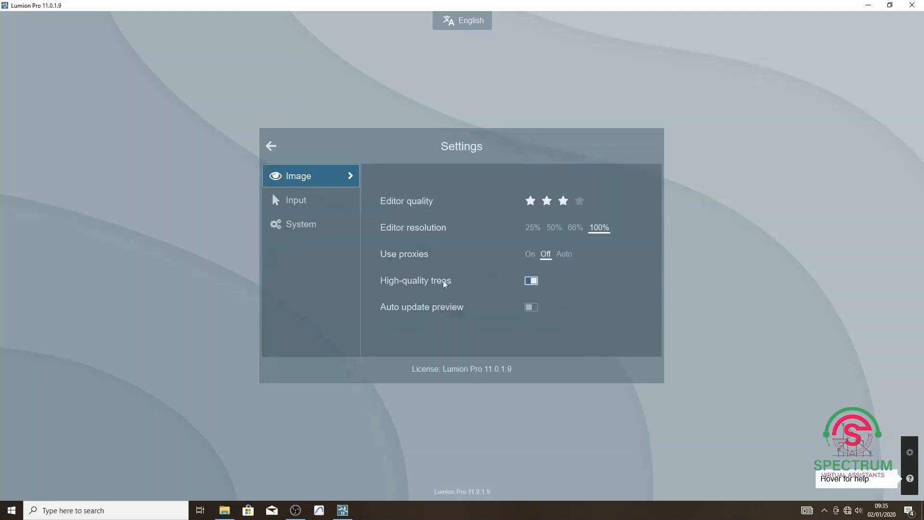
pyautogui.click(326, 200)
pyautogui.click(318, 227)
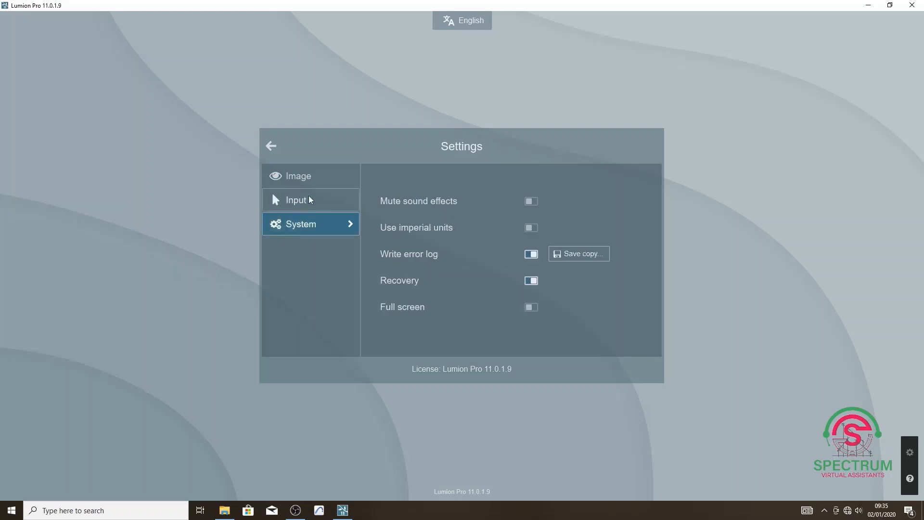
pyautogui.click(309, 194)
pyautogui.click(309, 179)
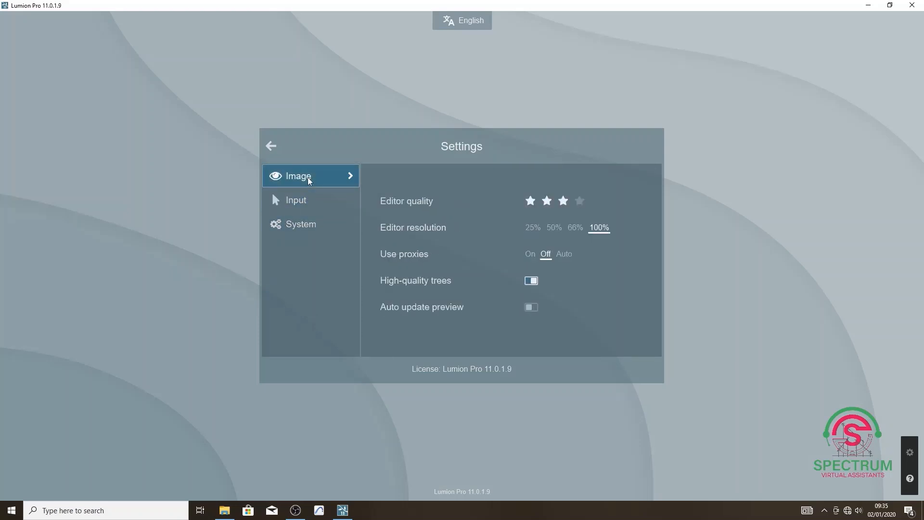
pyautogui.click(271, 147)
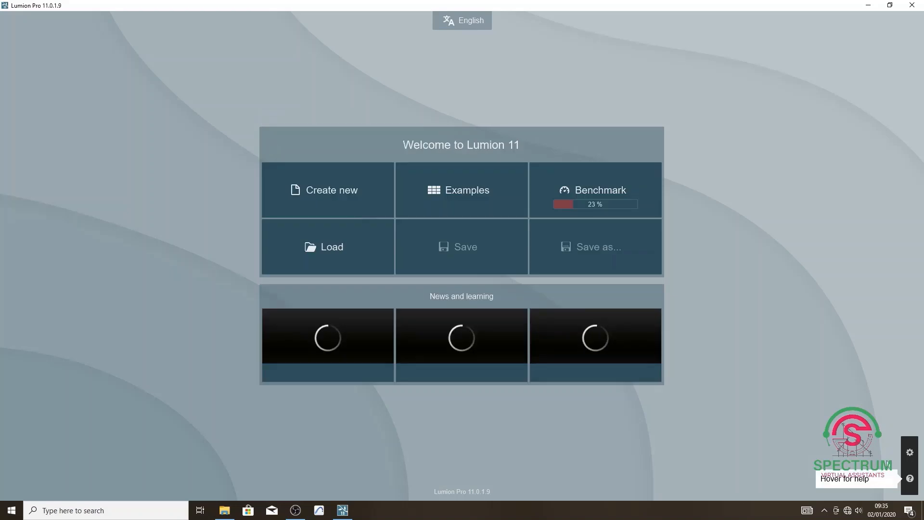
pyautogui.moveTo(911, 481)
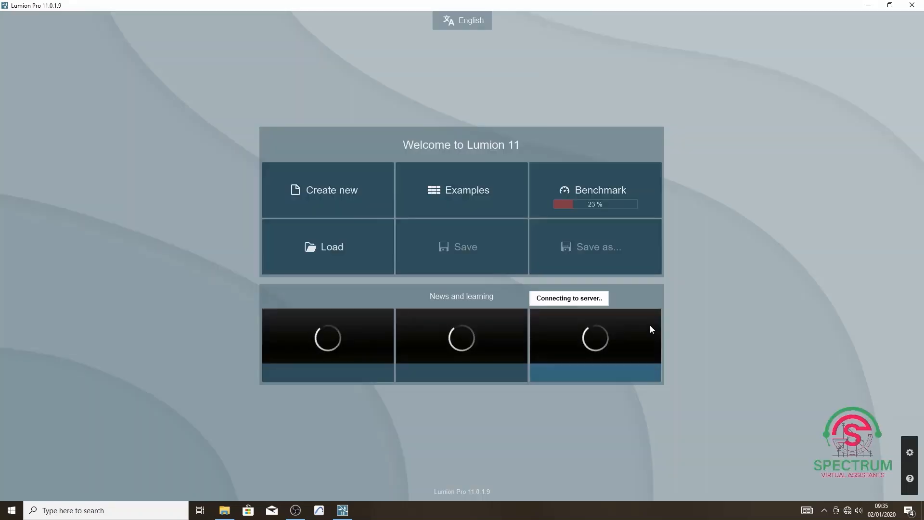
# Create a new project from the template with a flat grass plain surrounded by mountains.
pyautogui.click(325, 200)
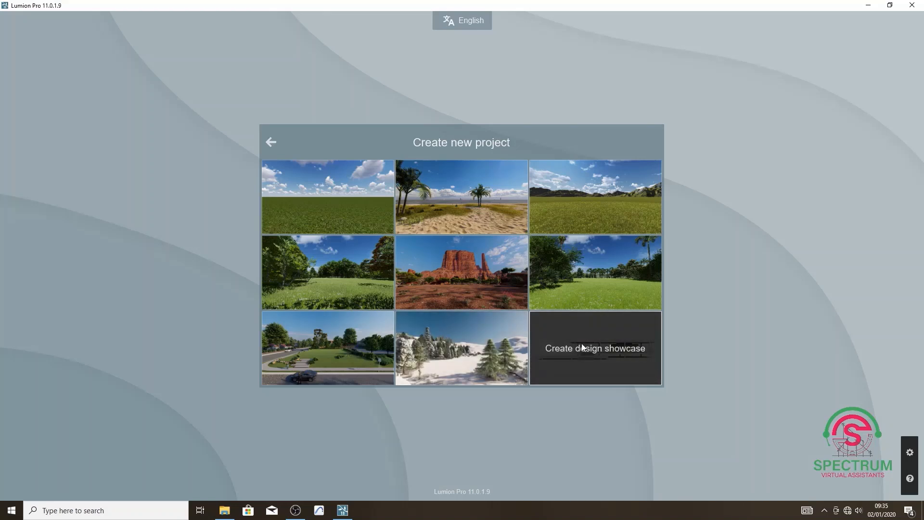
pyautogui.click(586, 200)
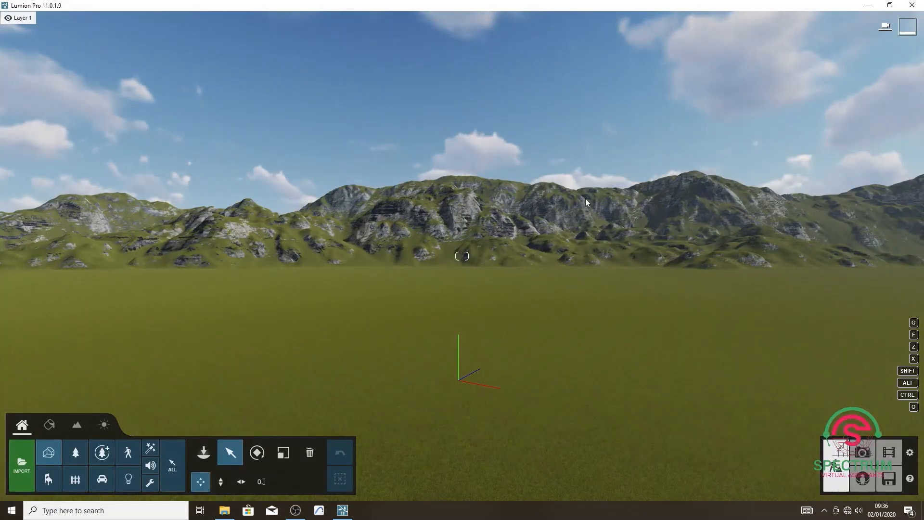
pyautogui.moveTo(584, 199); pyautogui.dragTo(759, 202, button='right')
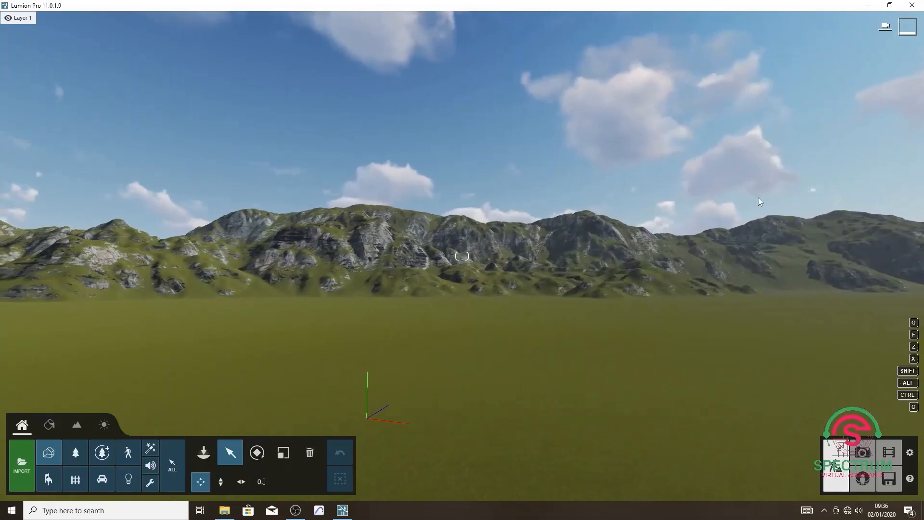
pyautogui.moveTo(807, 225)
pyautogui.mouseDown(button='right')
pyautogui.moveTo(857, 226)
pyautogui.moveTo(801, 220)
pyautogui.mouseUp(button='right')
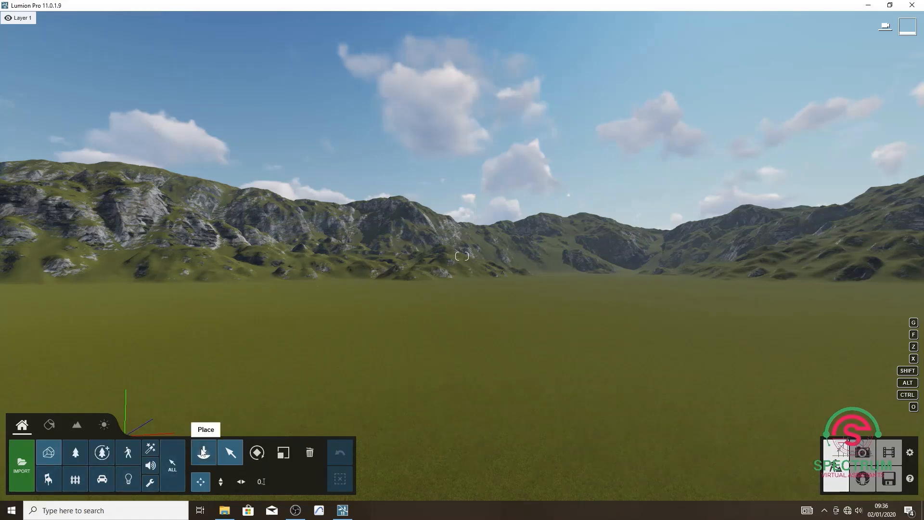
pyautogui.click(233, 452)
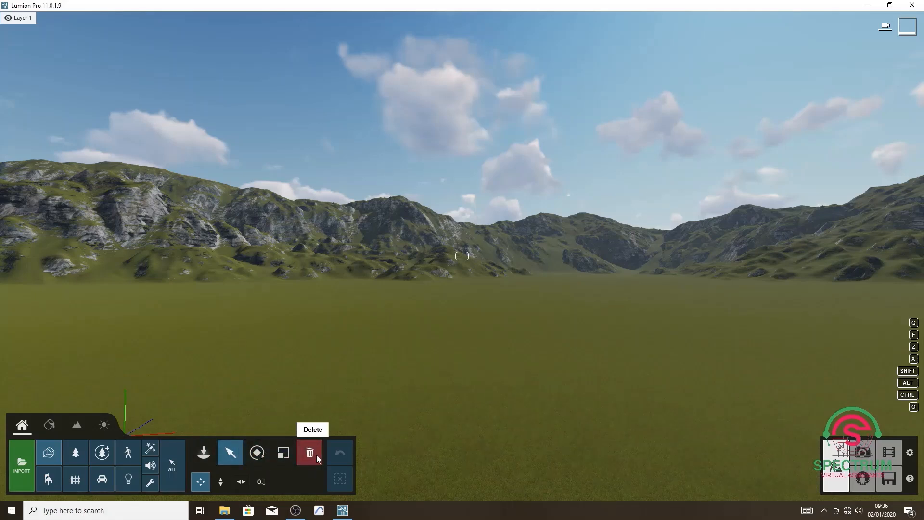
pyautogui.click(201, 484)
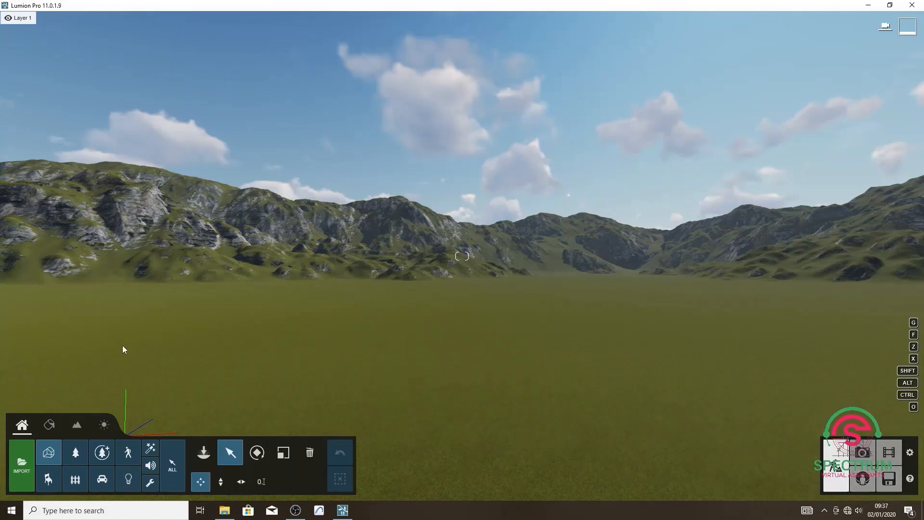
pyautogui.click(50, 426)
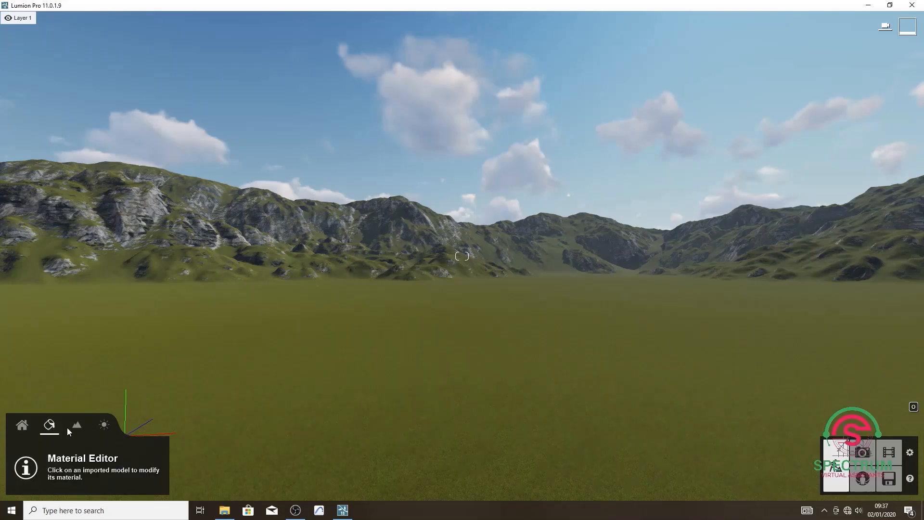
pyautogui.click(76, 427)
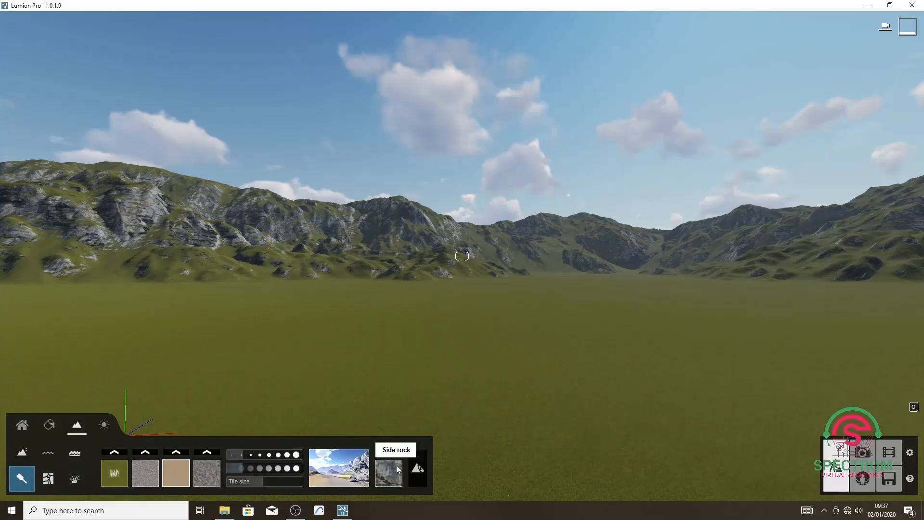
# In the weather settings, lower the sun brightness slightly and reduce the cloudiness to an almost clear sky.
pyautogui.click(103, 427)
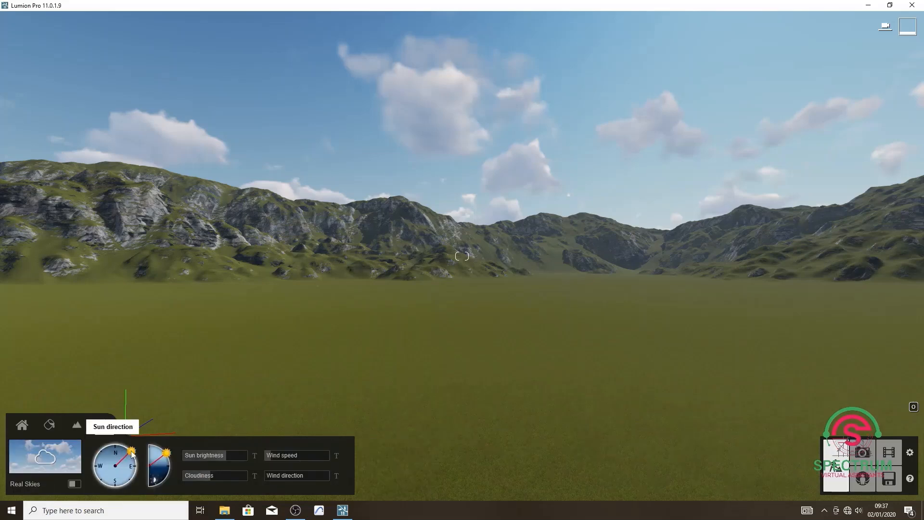
pyautogui.moveTo(133, 455)
pyautogui.mouseDown()
pyautogui.moveTo(135, 467)
pyautogui.moveTo(126, 450)
pyautogui.moveTo(135, 459)
pyautogui.moveTo(153, 444)
pyautogui.moveTo(170, 464)
pyautogui.moveTo(158, 488)
pyautogui.moveTo(167, 454)
pyautogui.moveTo(131, 455)
pyautogui.mouseUp()
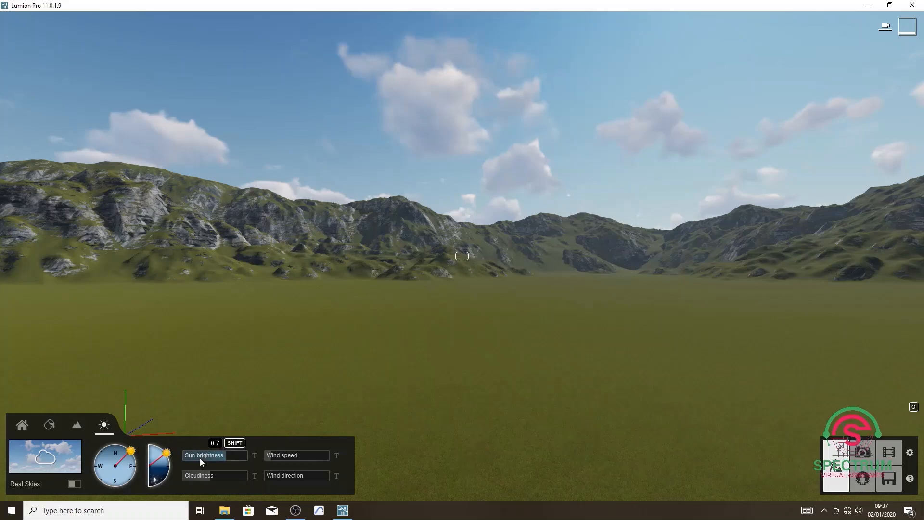
pyautogui.moveTo(226, 457); pyautogui.dragTo(248, 455)
pyautogui.moveTo(201, 472); pyautogui.dragTo(219, 455)
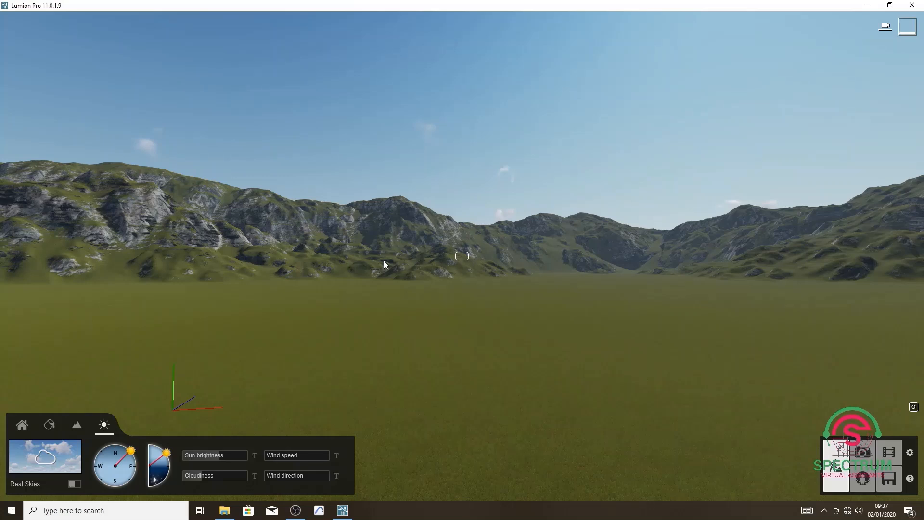
# Move the camera forward, backward and sideways through the scene and turn it to view the surrounding landscape.
pyautogui.press('w')
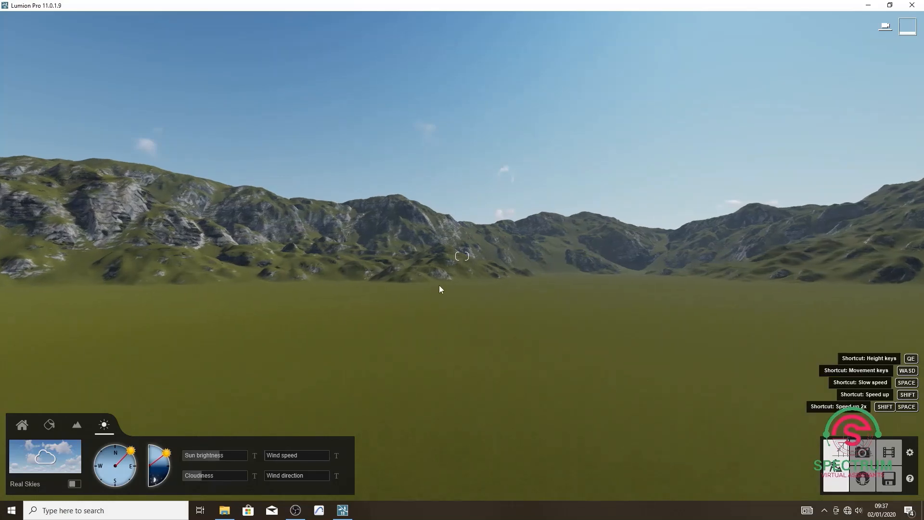
pyautogui.press('w')
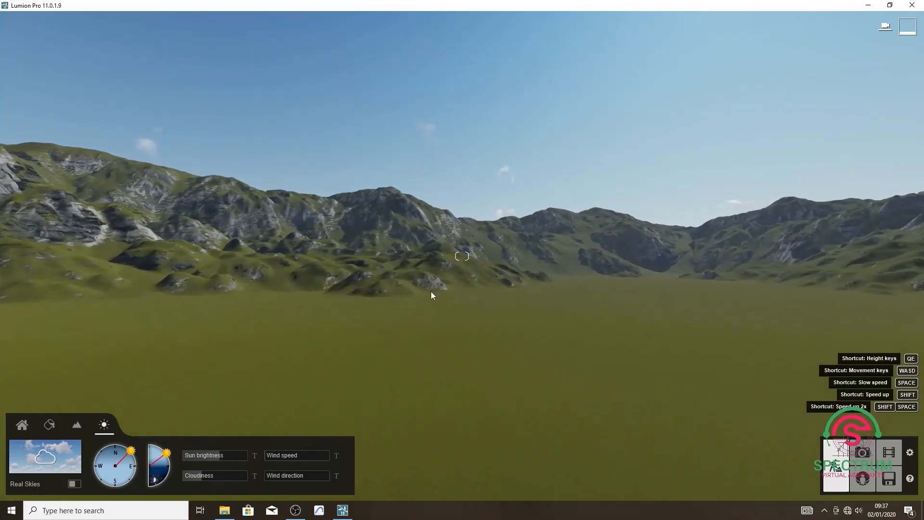
pyautogui.press('w')
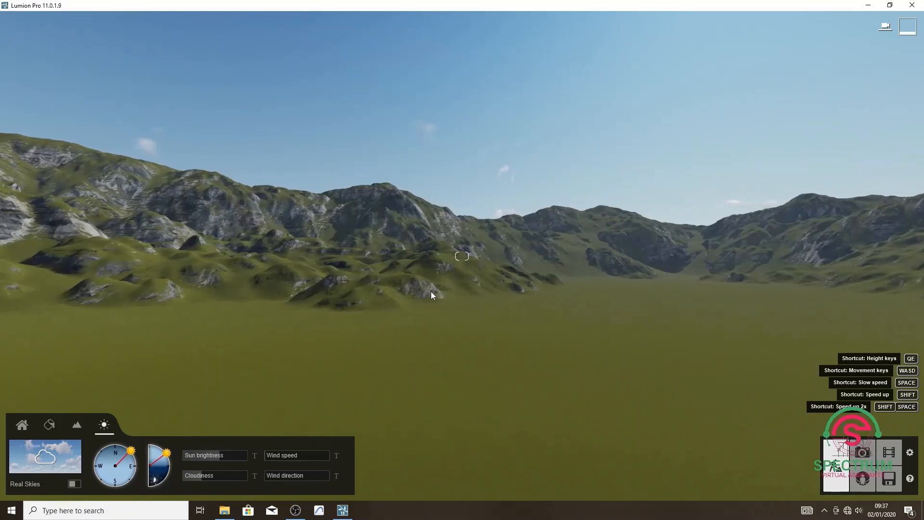
pyautogui.press('w')
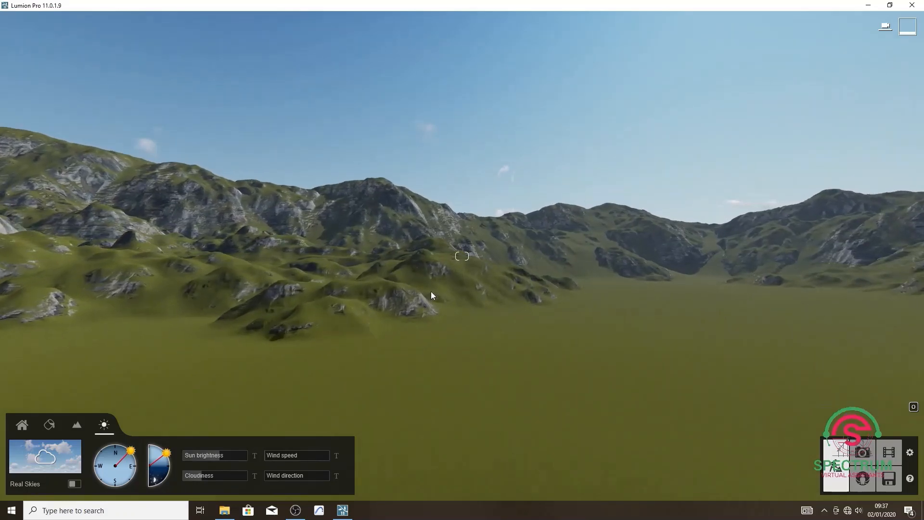
pyautogui.press('s')
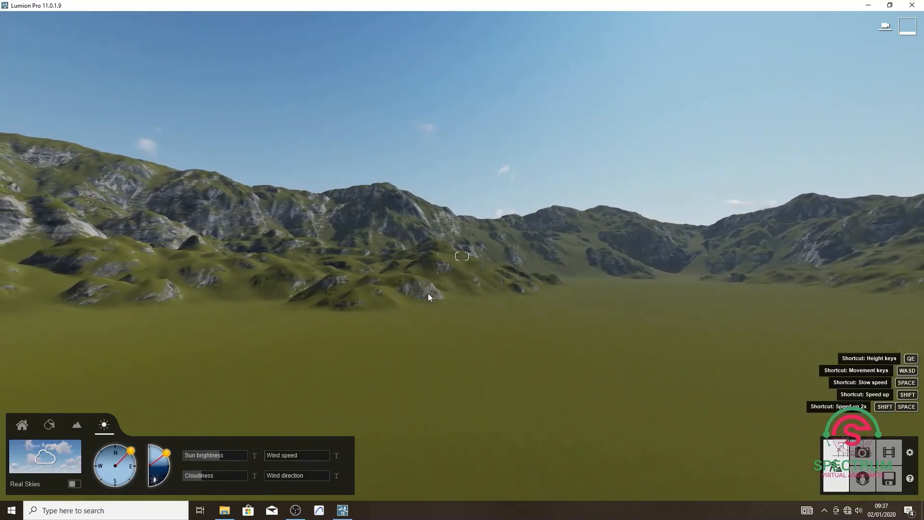
pyautogui.press('s')
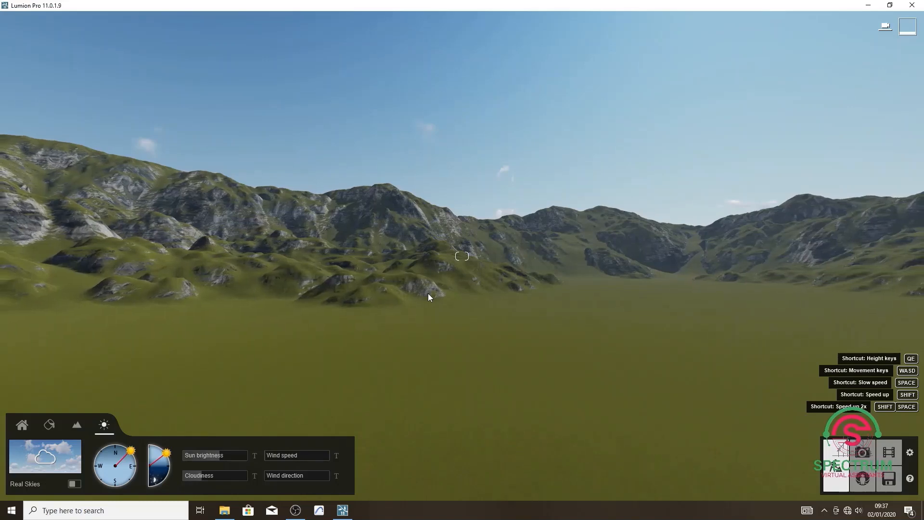
pyautogui.press('a')
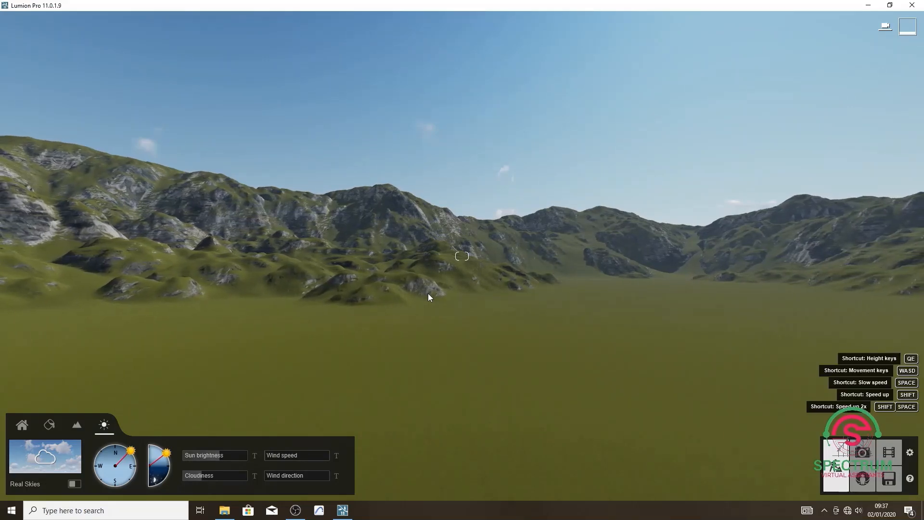
pyautogui.press('a')
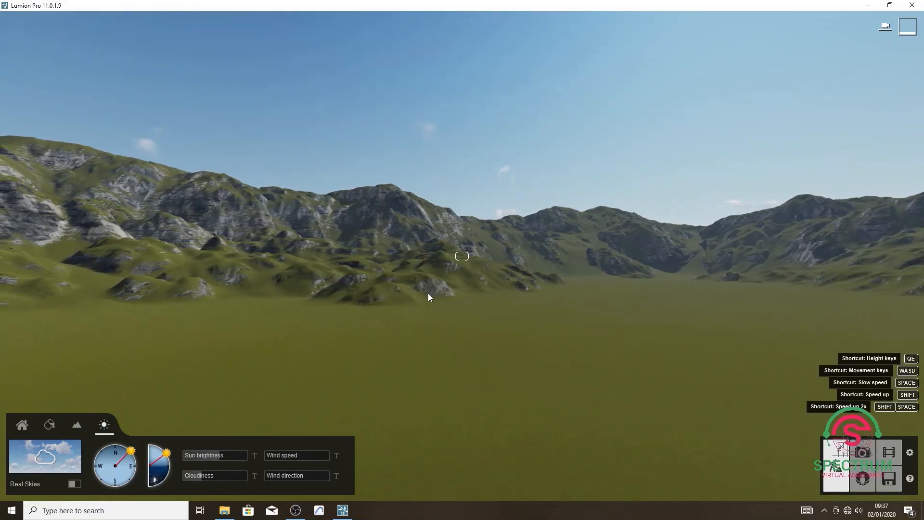
pyautogui.press('d')
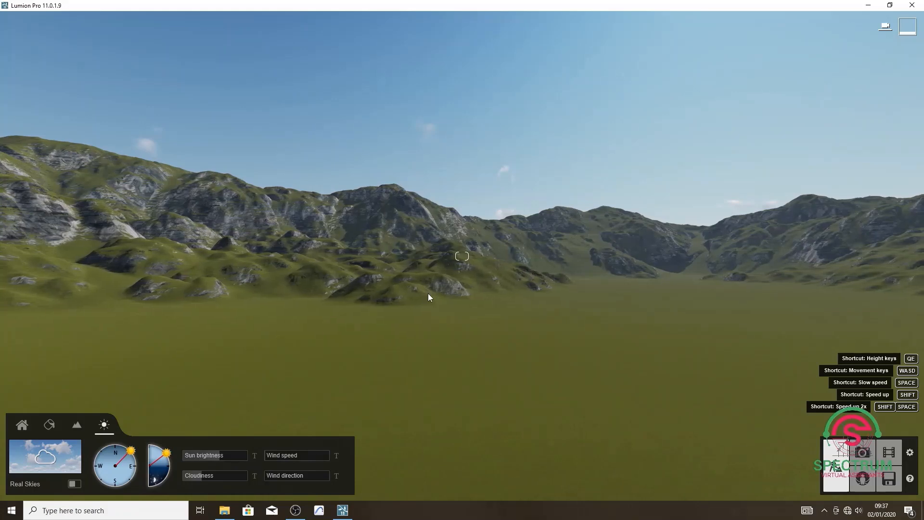
pyautogui.press('d')
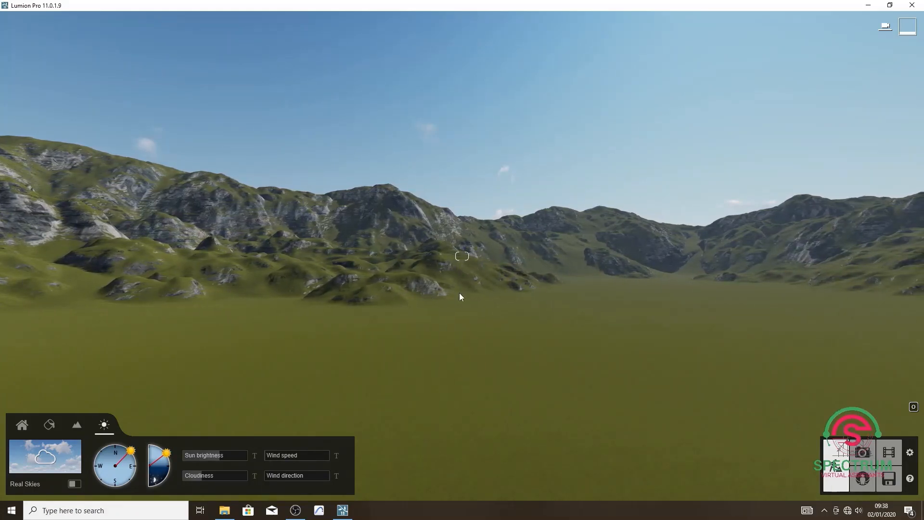
pyautogui.moveTo(460, 293)
pyautogui.mouseDown(button='right')
pyautogui.moveTo(384, 331)
pyautogui.moveTo(289, 345)
pyautogui.moveTo(1, 324)
pyautogui.mouseUp(button='right')
pyautogui.moveTo(486, 308)
pyautogui.mouseDown(button='right')
pyautogui.moveTo(454, 315)
pyautogui.moveTo(432, 303)
pyautogui.moveTo(444, 314)
pyautogui.moveTo(432, 312)
pyautogui.moveTo(480, 311)
pyautogui.moveTo(483, 302)
pyautogui.mouseUp(button='right')
pyautogui.press('a')
pyautogui.press('a')
pyautogui.press('a')
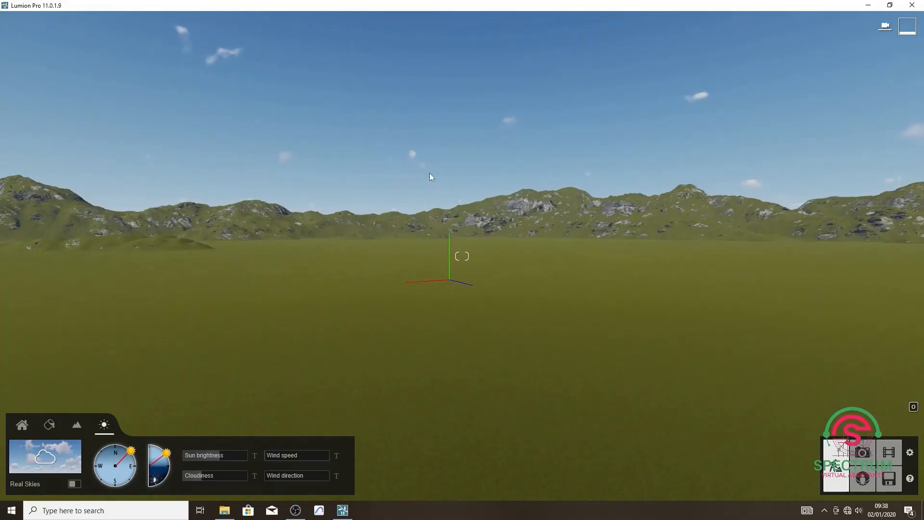
# Save the project as "Lumion Digital Course." in the LUMION COURSE folder on the Desktop.
pyautogui.click(894, 482)
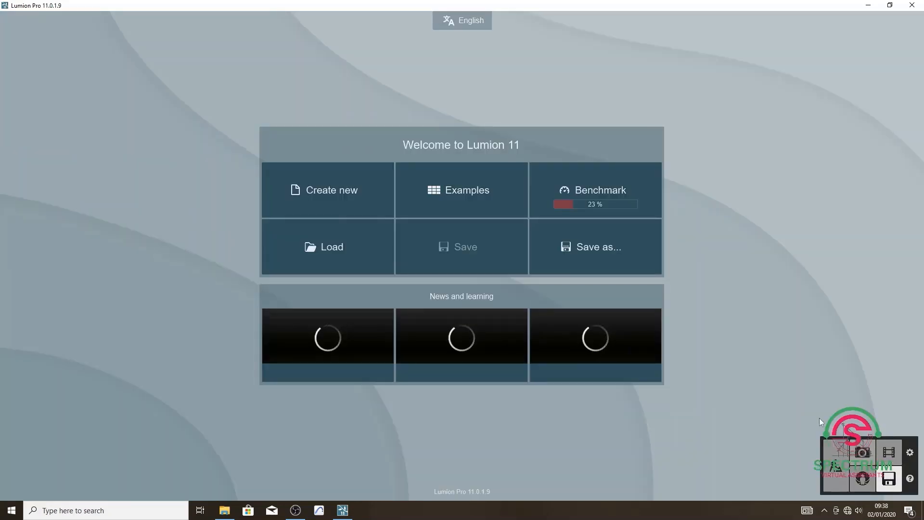
pyautogui.click(609, 252)
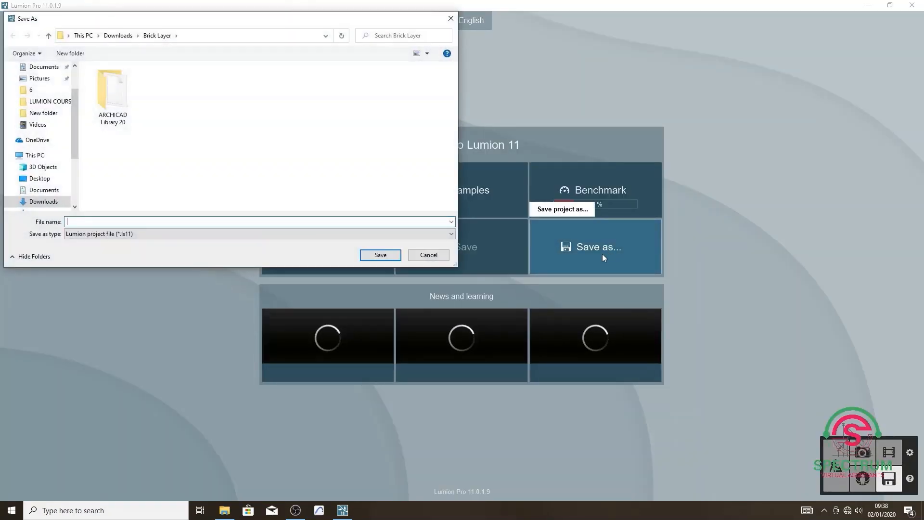
pyautogui.click(41, 178)
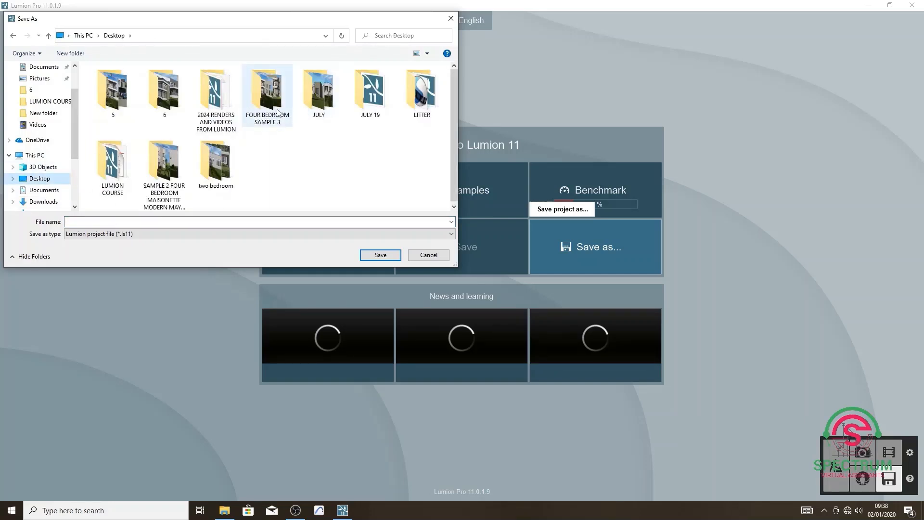
pyautogui.doubleClick(110, 167)
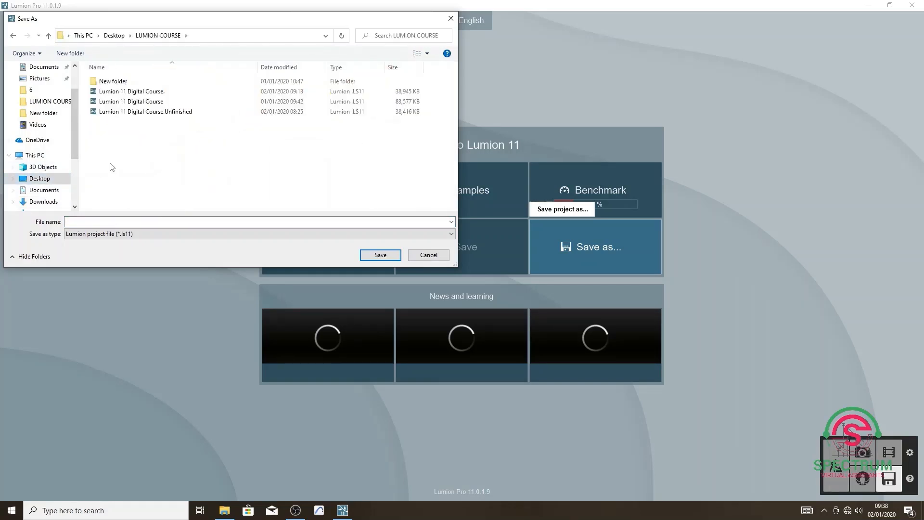
pyautogui.click(116, 222)
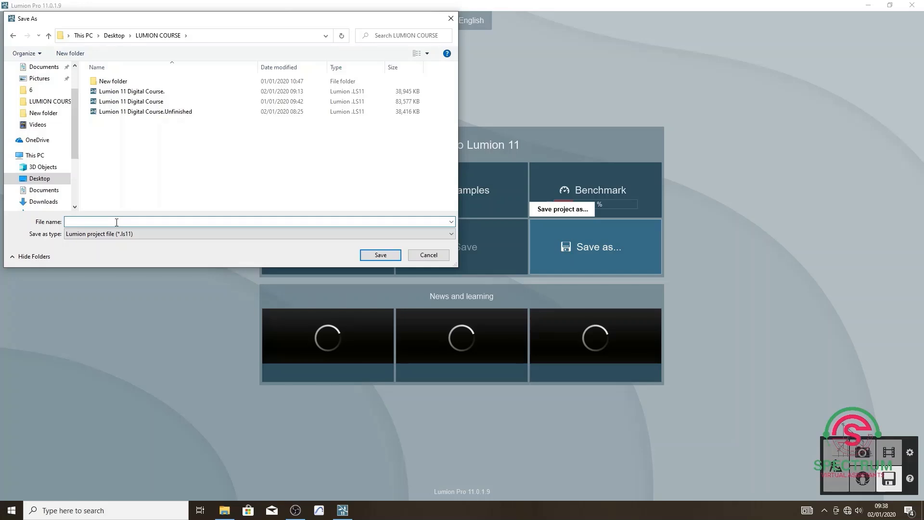
pyautogui.write('Lum')
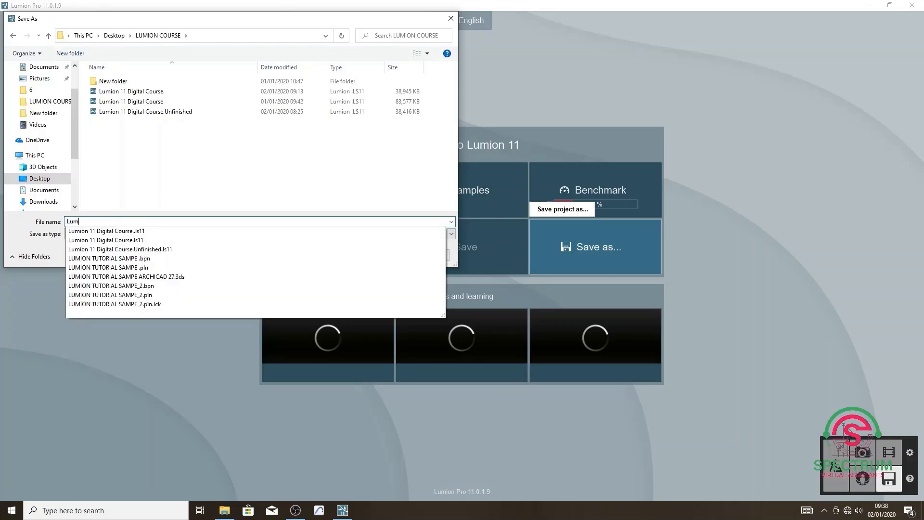
pyautogui.write('ion Di')
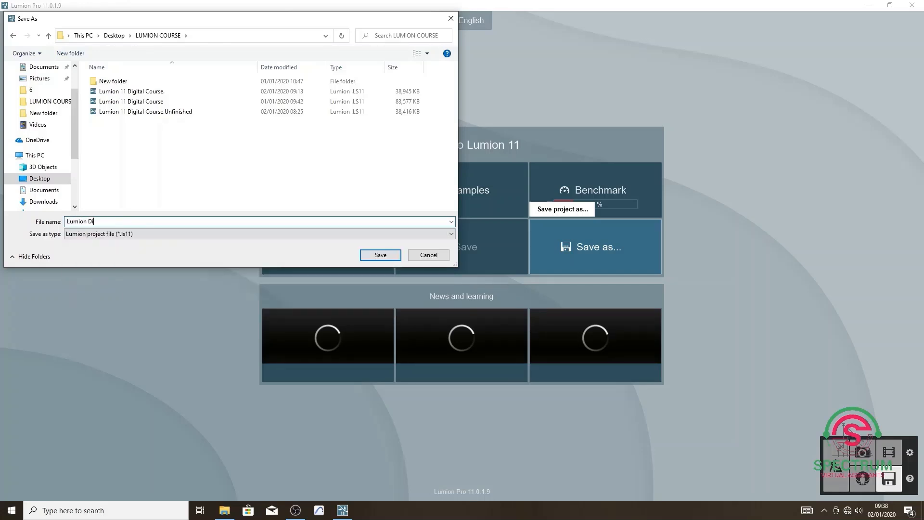
pyautogui.write('gital Course')
pyautogui.press('BackSpace')
pyautogui.click(380, 255)
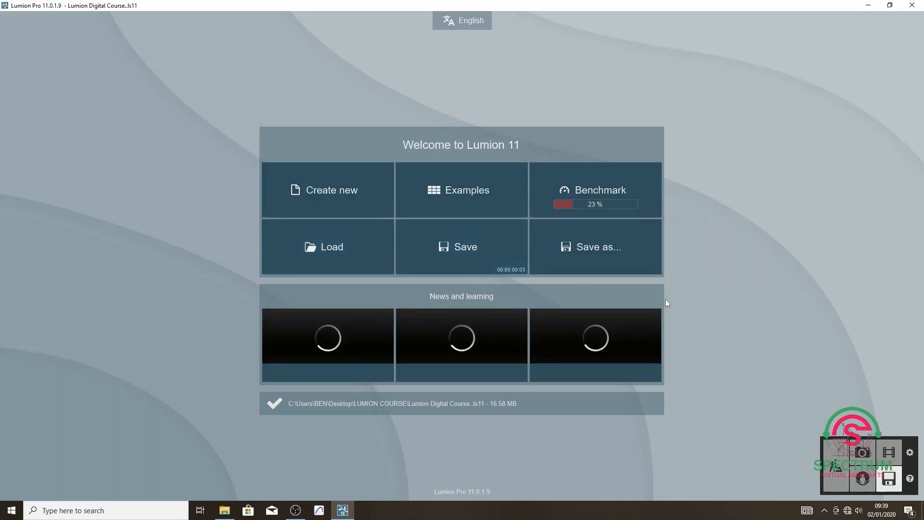
# Load the recent project that shows the empty grass plain with mountains.
pyautogui.click(341, 255)
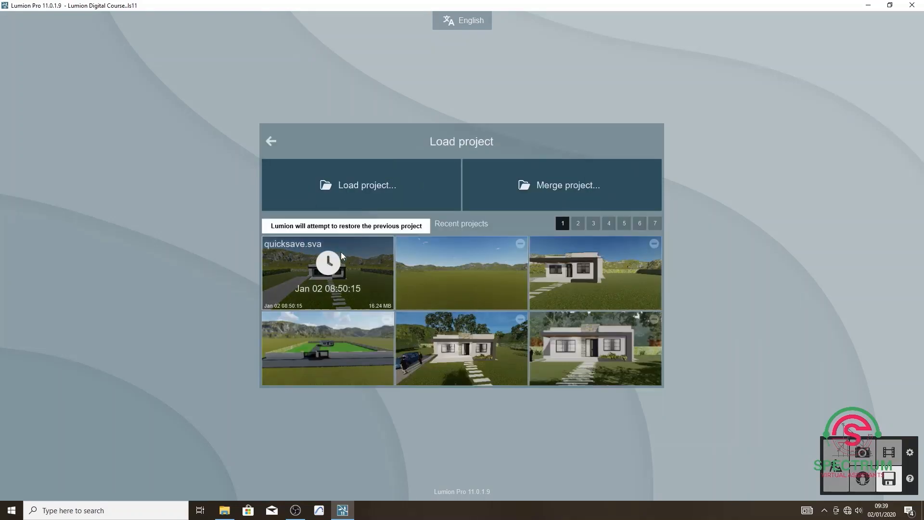
pyautogui.click(458, 278)
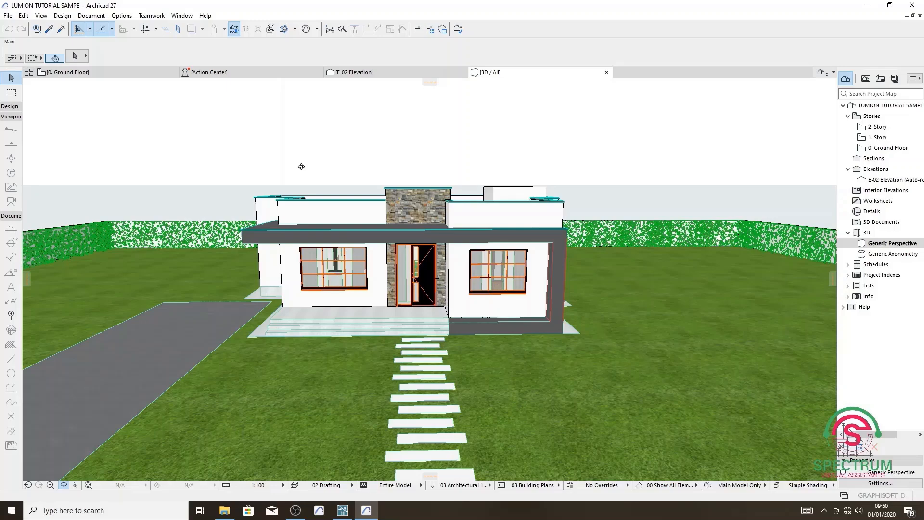
# Switch to Archicad and set up saving the 3D house view as a 3DStudio (.3ds) file in the LUMION COURSE folder.
pyautogui.moveTo(301, 167); pyautogui.dragTo(583, 257)
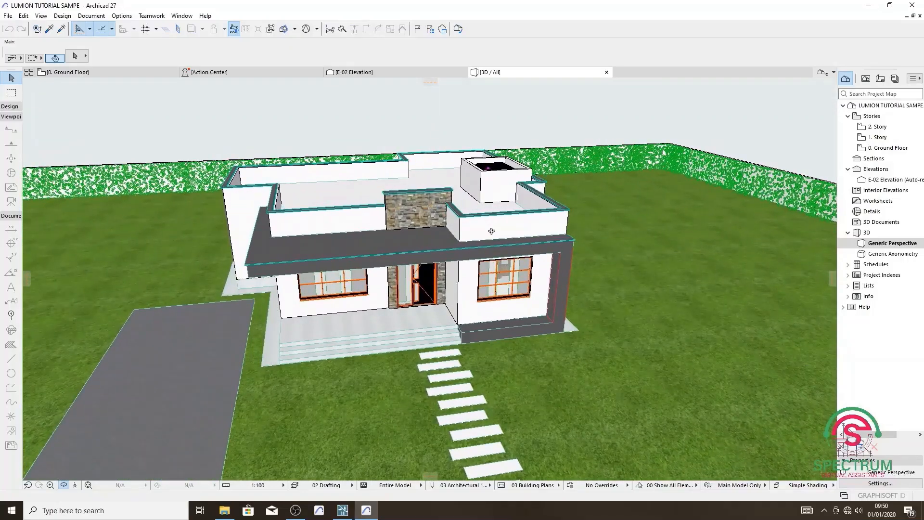
pyautogui.moveTo(449, 219); pyautogui.dragTo(411, 174)
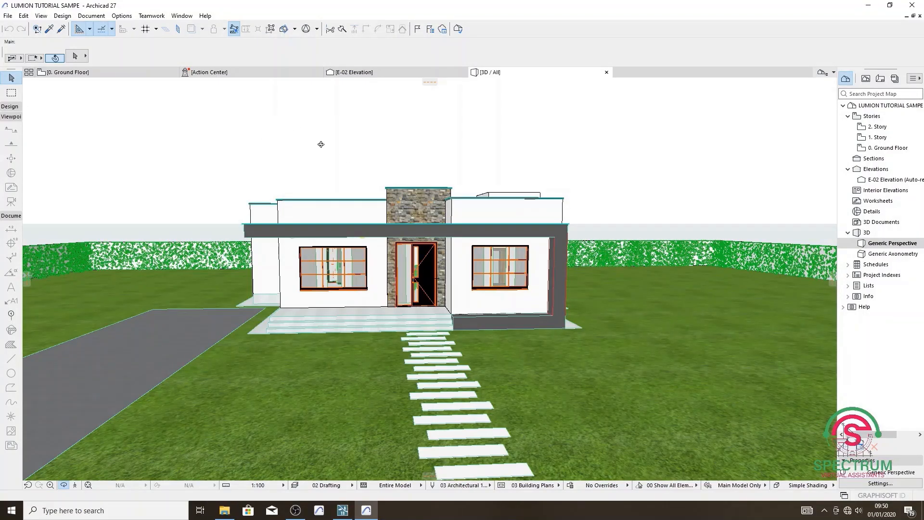
pyautogui.click(9, 16)
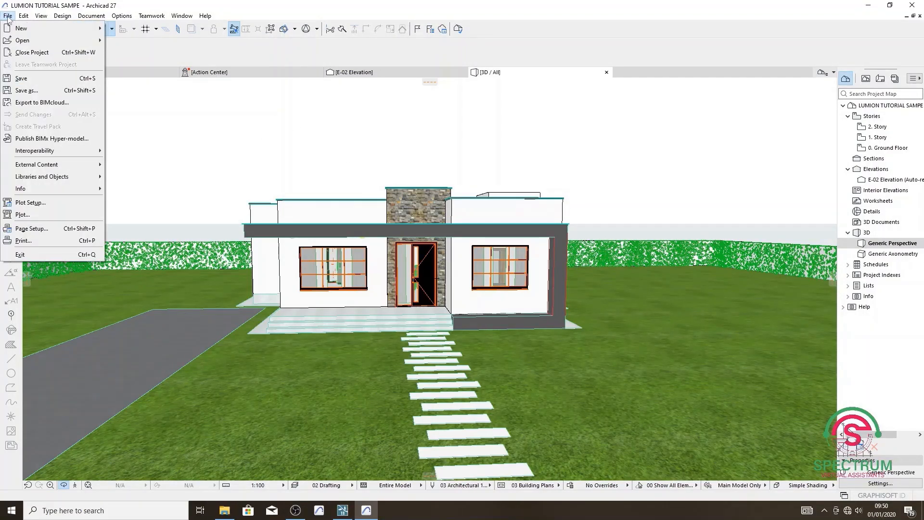
pyautogui.click(39, 94)
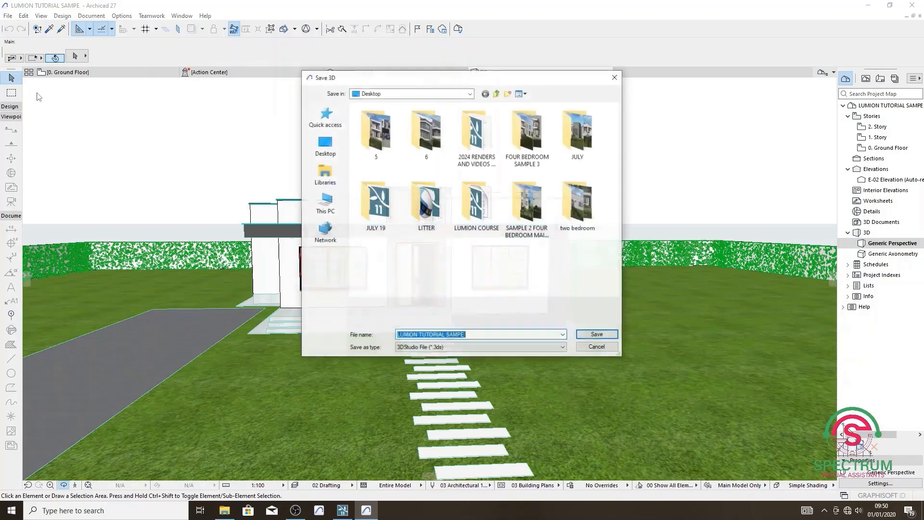
pyautogui.doubleClick(473, 218)
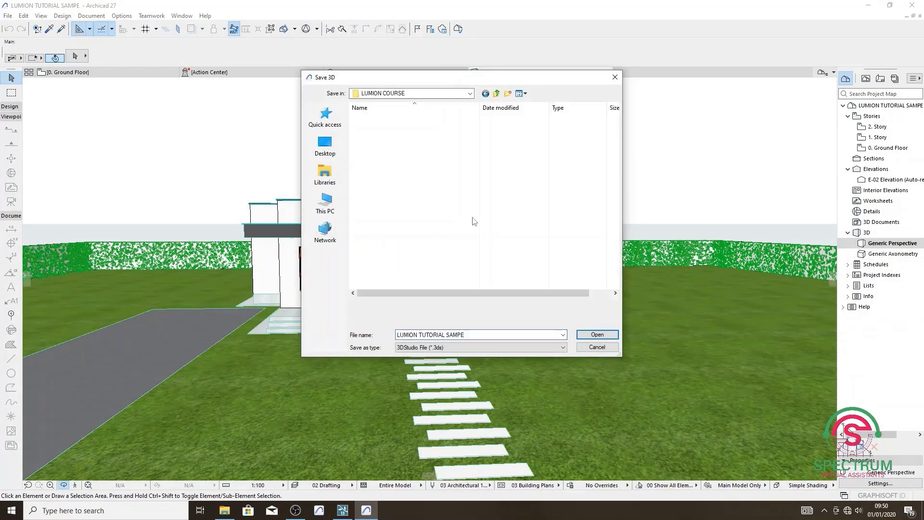
pyautogui.click(461, 347)
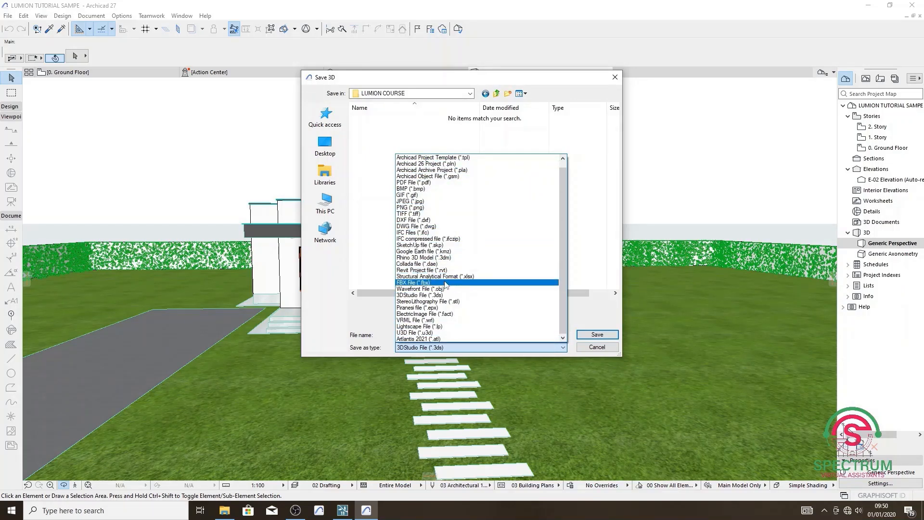
pyautogui.click(424, 295)
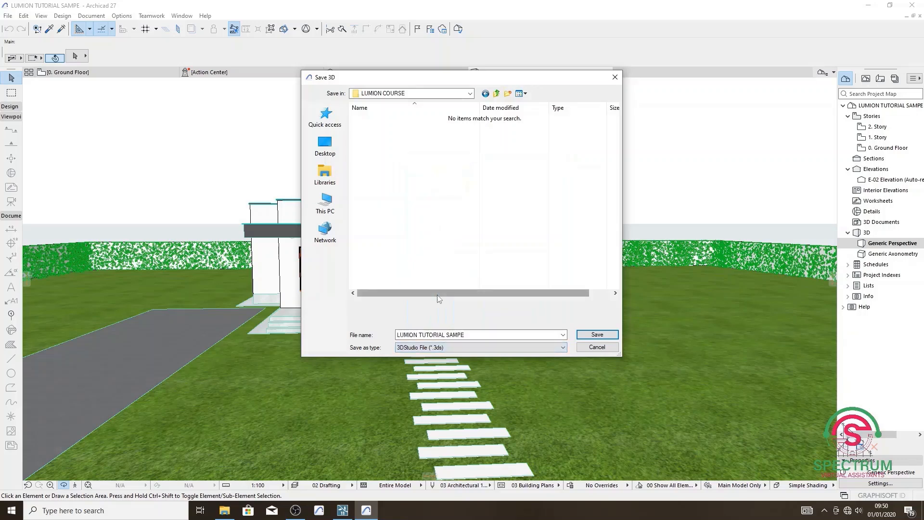
# Name the export file "LUMION TUTORIAL SAMPE ARCHICAD 27".
pyautogui.click(420, 335)
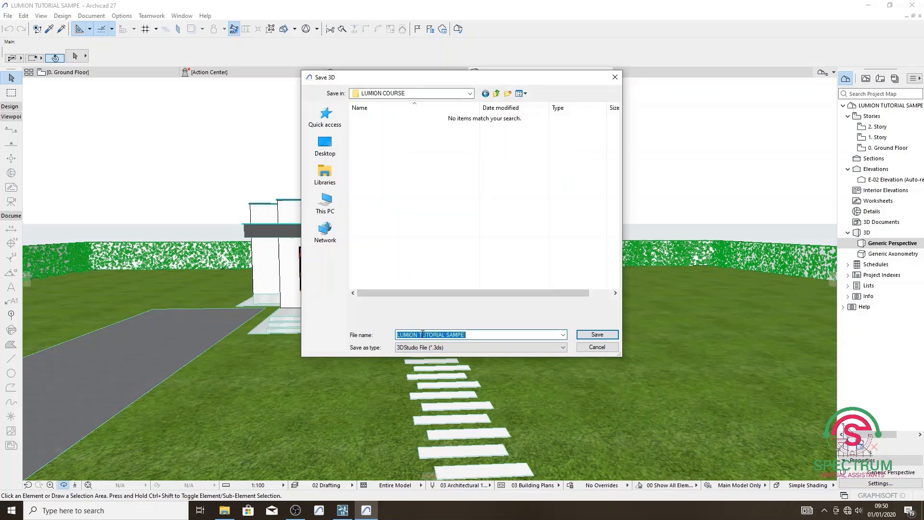
pyautogui.click(467, 335)
pyautogui.write('ar')
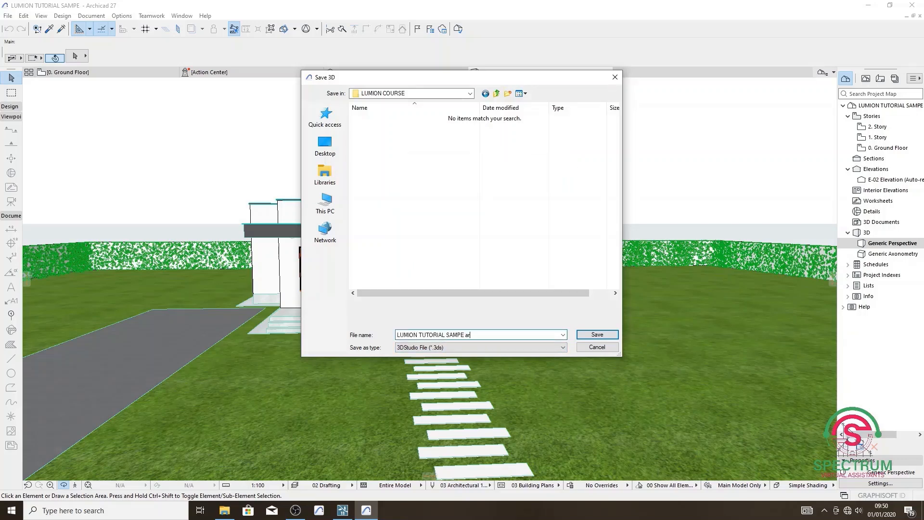
pyautogui.press('BackSpace')
pyautogui.press('BackSpace')
pyautogui.write('ARCHICAD 27')
# Save the 3DStudio file with objects constructed by Element types - Surfaces and the drawing unit at 1.00 mm.
pyautogui.click(595, 335)
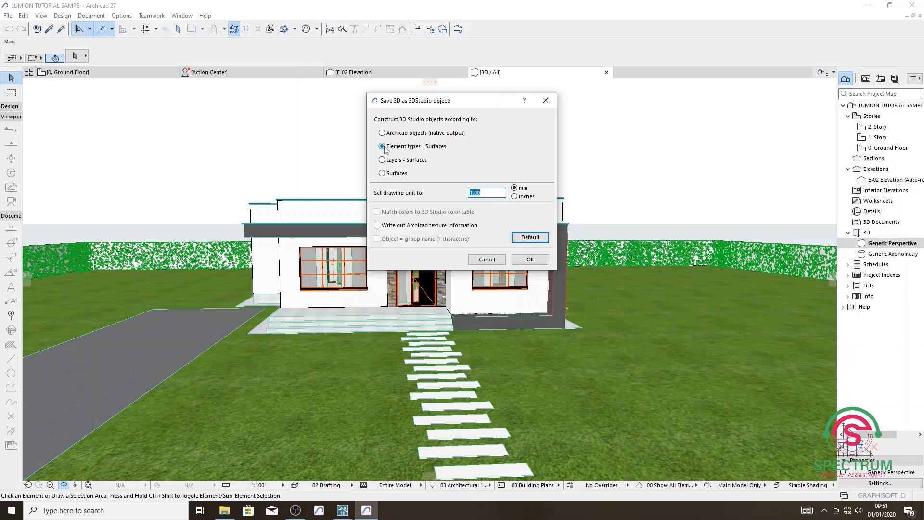
pyautogui.click(481, 192)
pyautogui.click(530, 260)
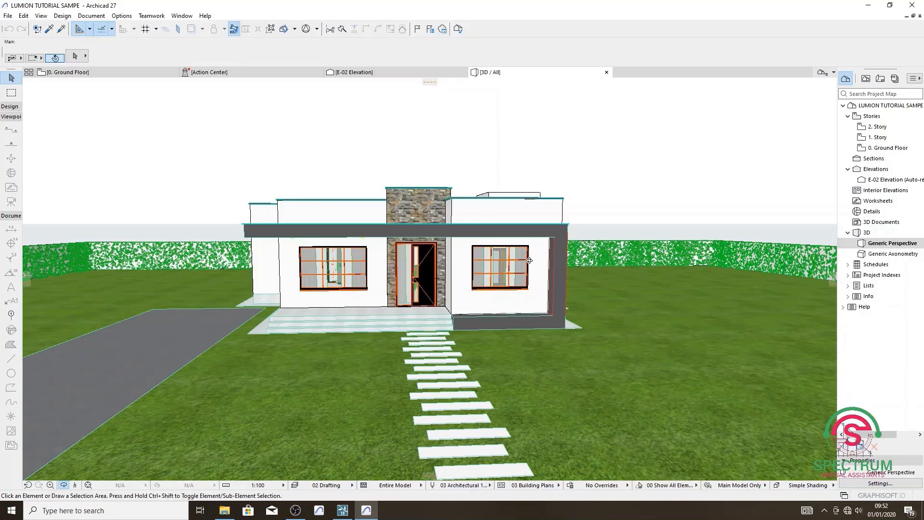
# Switch to Lumion and import "LUMION TUTORIAL SAMPE ARCHICAD 27.3ds" from the LUMION COURSE folder into the Main category.
pyautogui.keyDown('shift'); pyautogui.moveTo(512, 268); pyautogui.dragTo(501, 285, button='middle'); pyautogui.keyUp('shift')
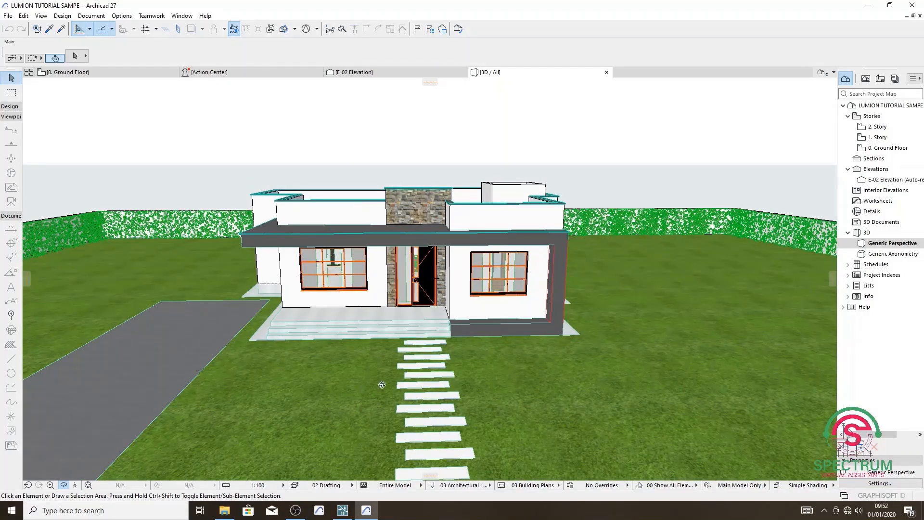
pyautogui.click(343, 510)
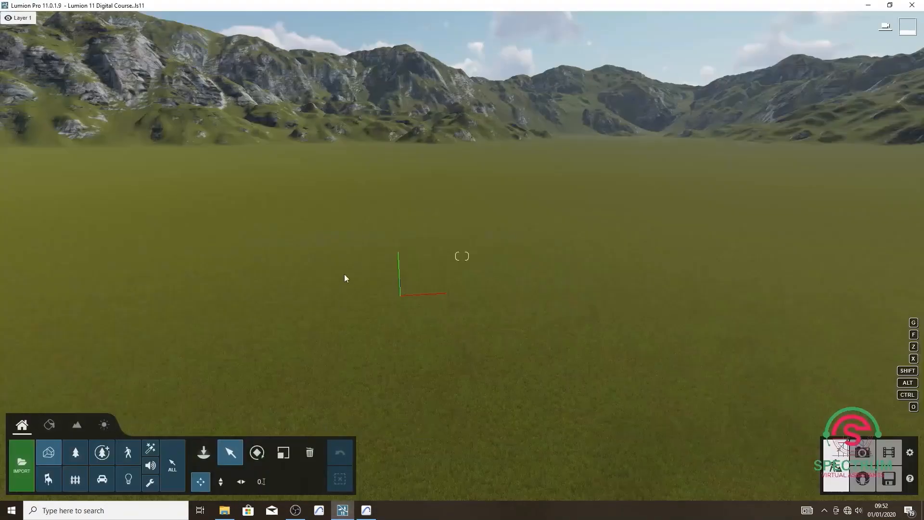
pyautogui.scroll(-3, 343, 228)
pyautogui.moveTo(450, 268)
pyautogui.mouseDown(button='right')
pyautogui.moveTo(422, 261)
pyautogui.moveTo(501, 268)
pyautogui.moveTo(450, 267)
pyautogui.mouseUp(button='right')
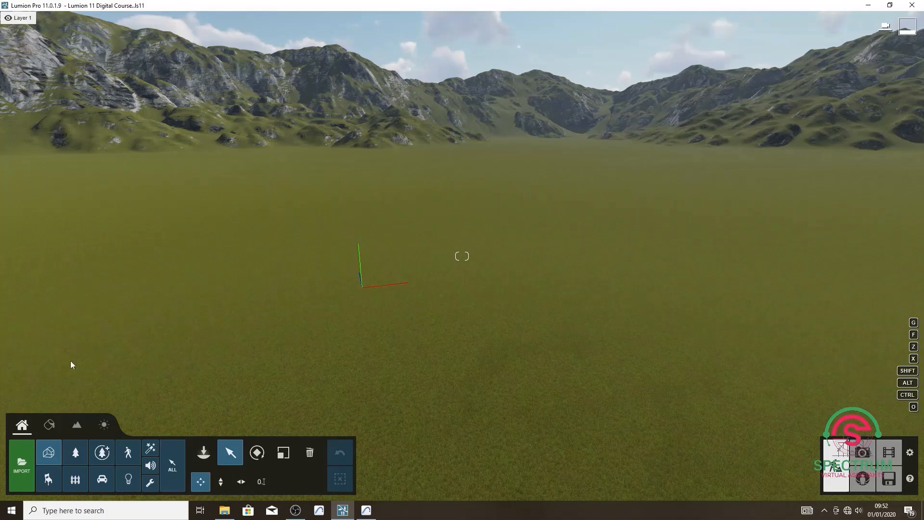
pyautogui.click(21, 471)
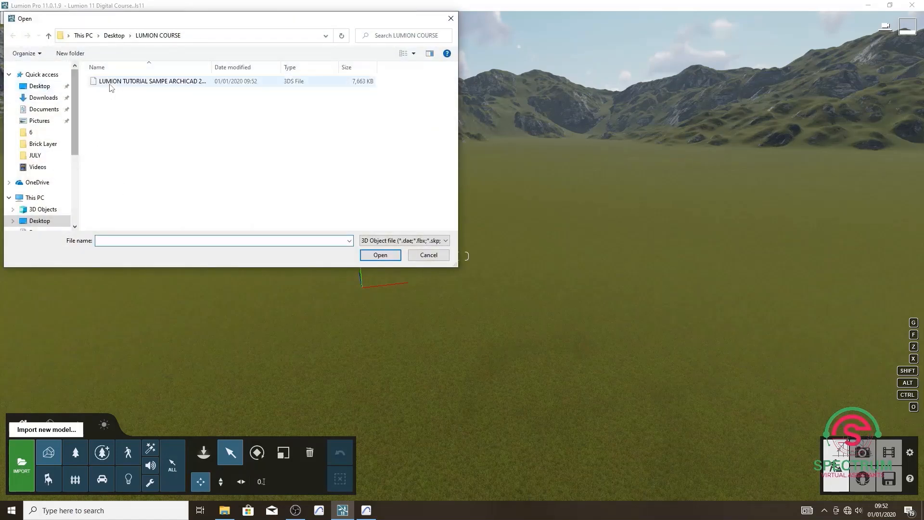
pyautogui.moveTo(218, 66); pyautogui.dragTo(264, 68)
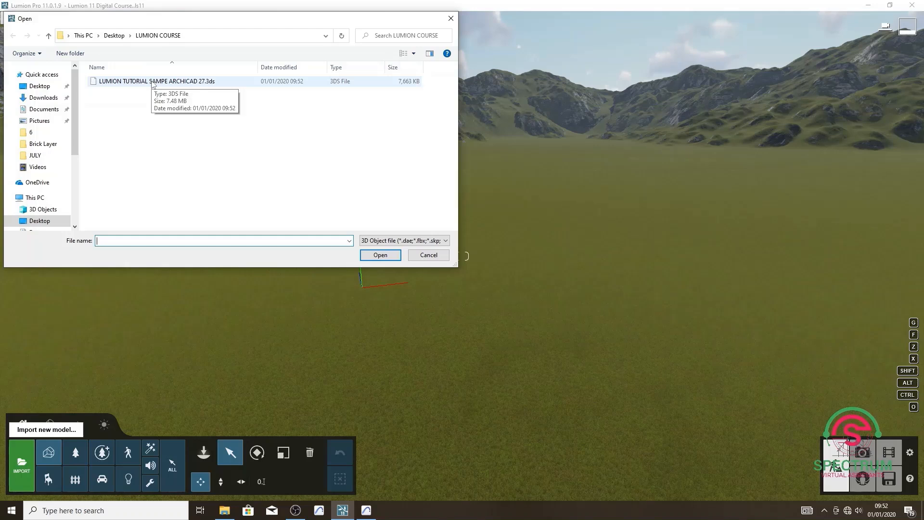
pyautogui.click(149, 83)
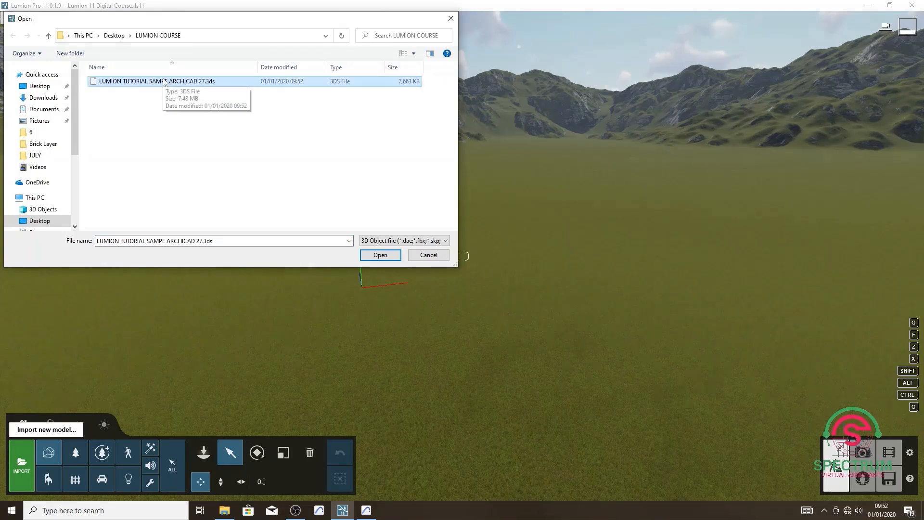
pyautogui.click(380, 256)
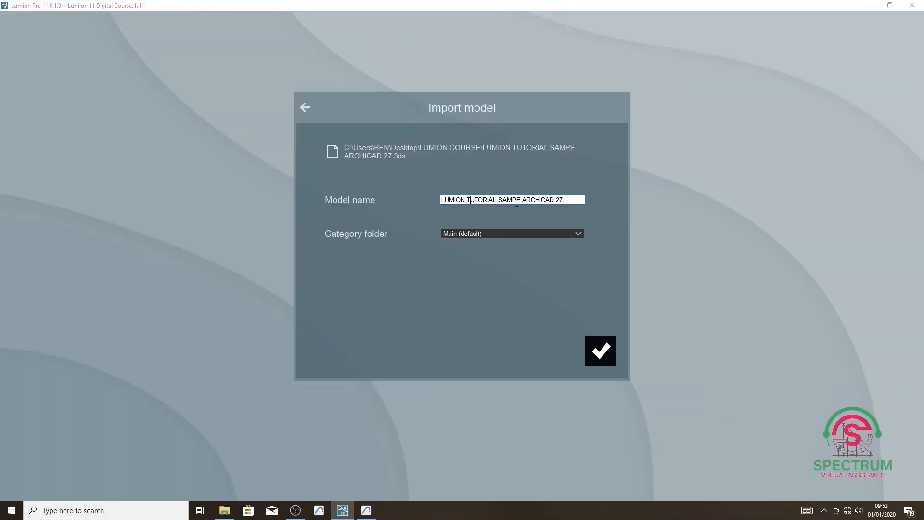
pyautogui.click(601, 354)
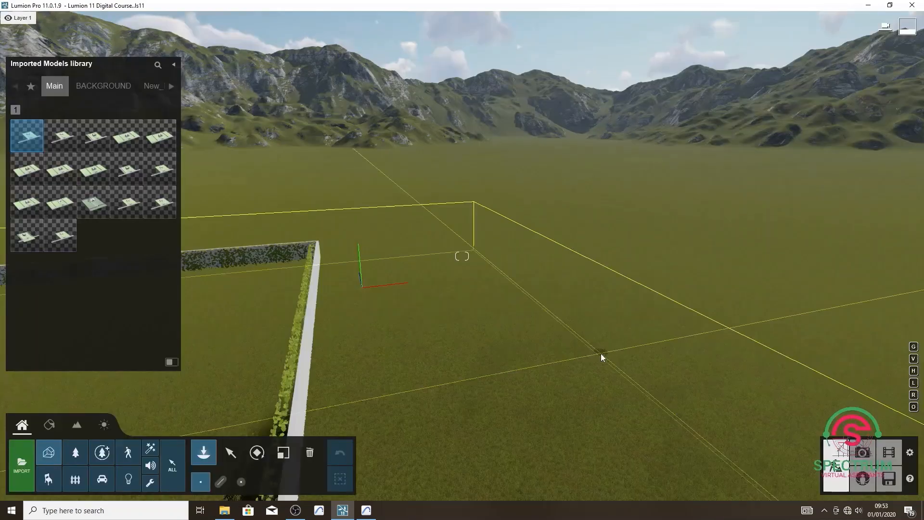
# Place the imported house model once on the open grass plain and end the placement.
pyautogui.press('s')
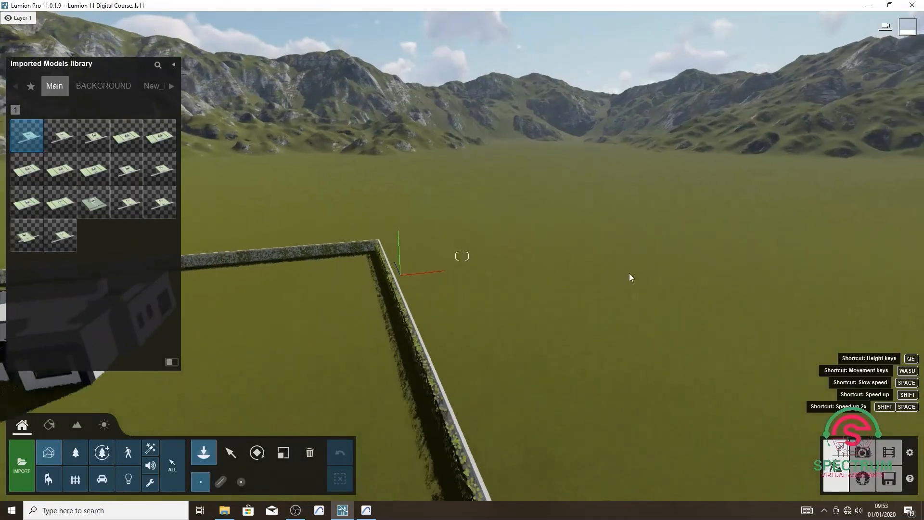
pyautogui.press('s')
pyautogui.press('a')
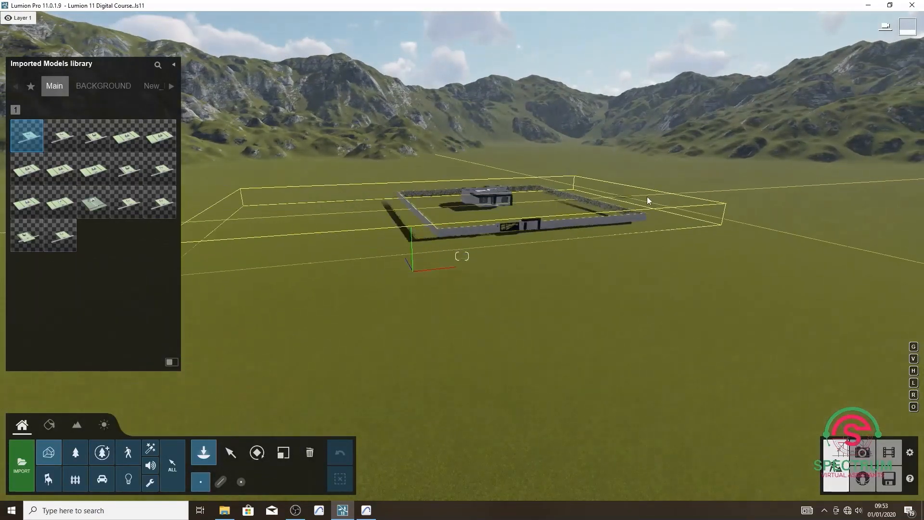
pyautogui.press('d')
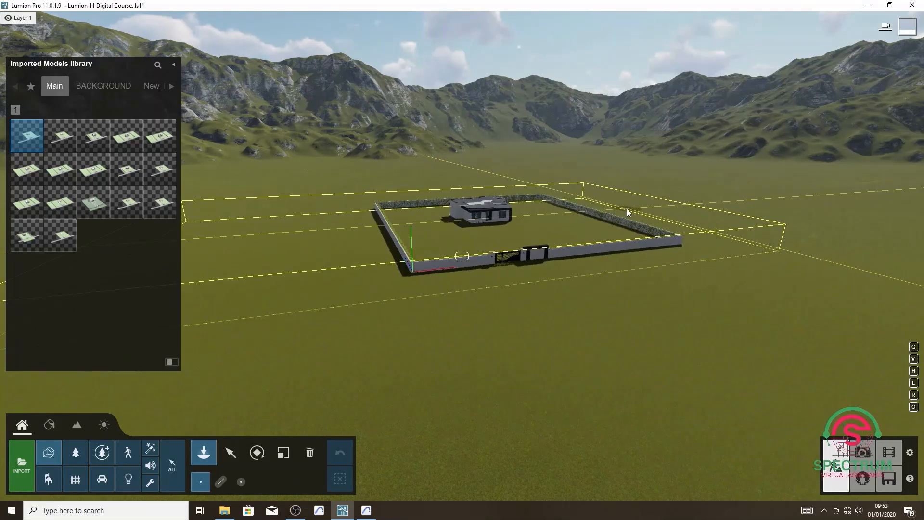
pyautogui.click(627, 209)
pyautogui.press('Escape')
# Select the placed house model and raise it slightly so its lawn, driveway and road lie above the terrain.
pyautogui.press('w')
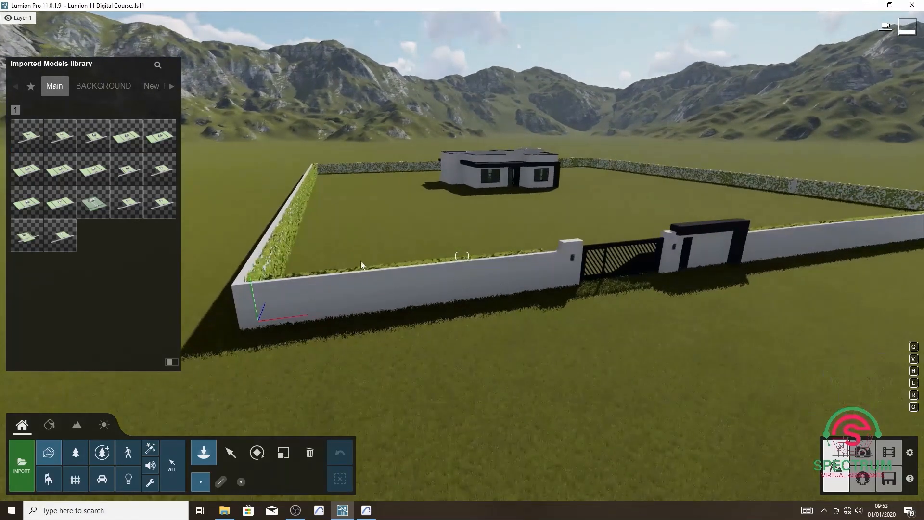
pyautogui.press('s')
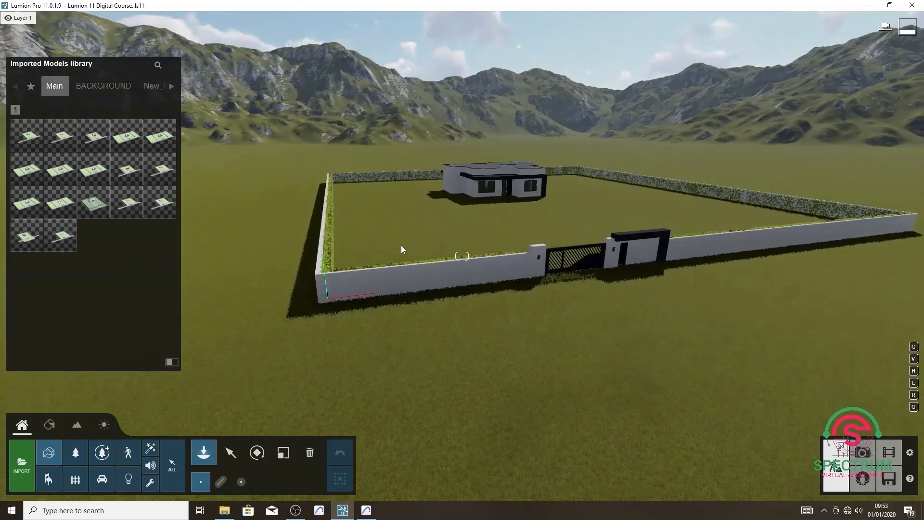
pyautogui.press('w')
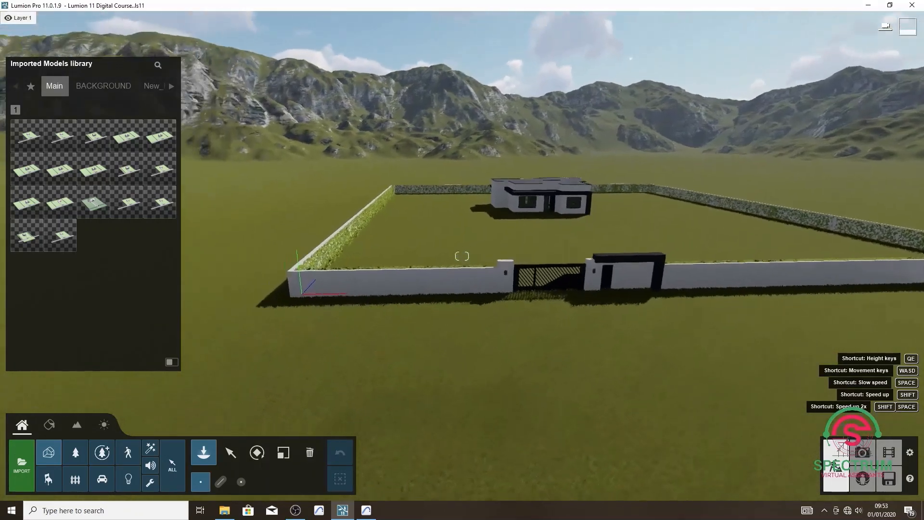
pyautogui.press('d')
pyautogui.press('s')
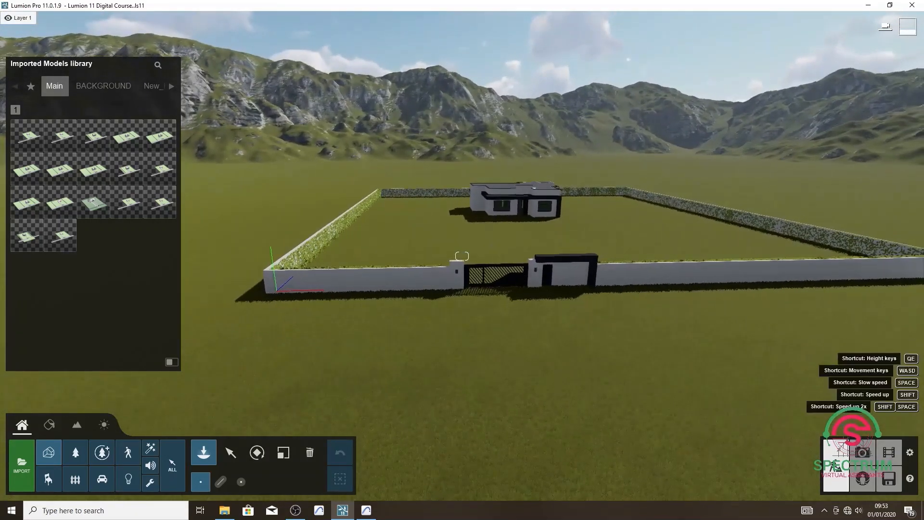
pyautogui.moveTo(489, 240); pyautogui.dragTo(495, 238, button='right')
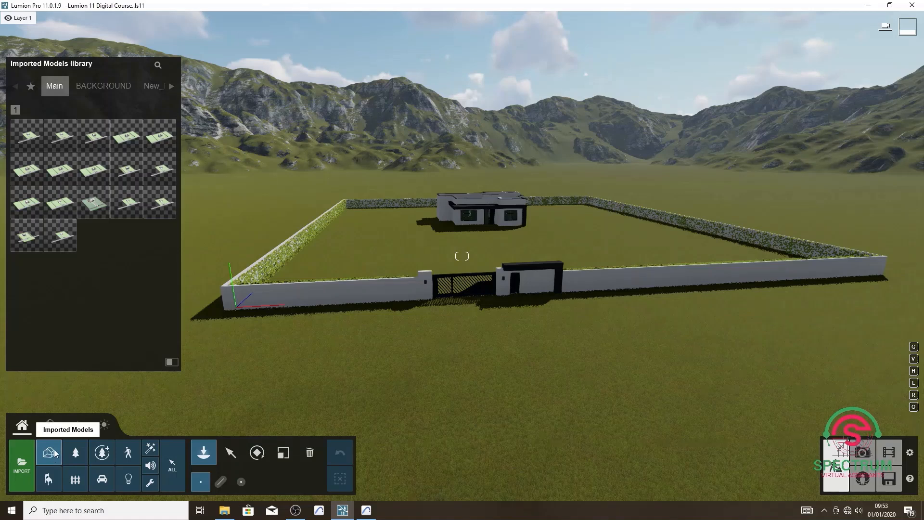
pyautogui.click(230, 453)
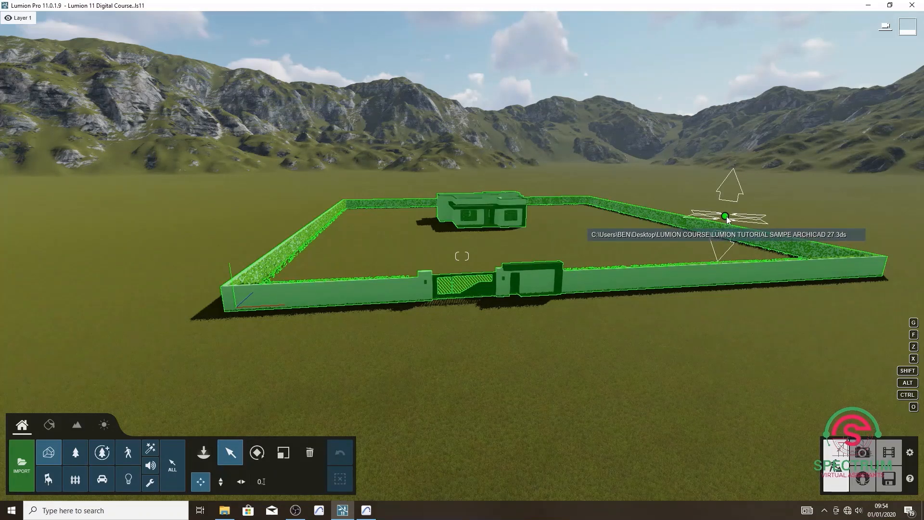
pyautogui.moveTo(726, 216); pyautogui.dragTo(725, 216)
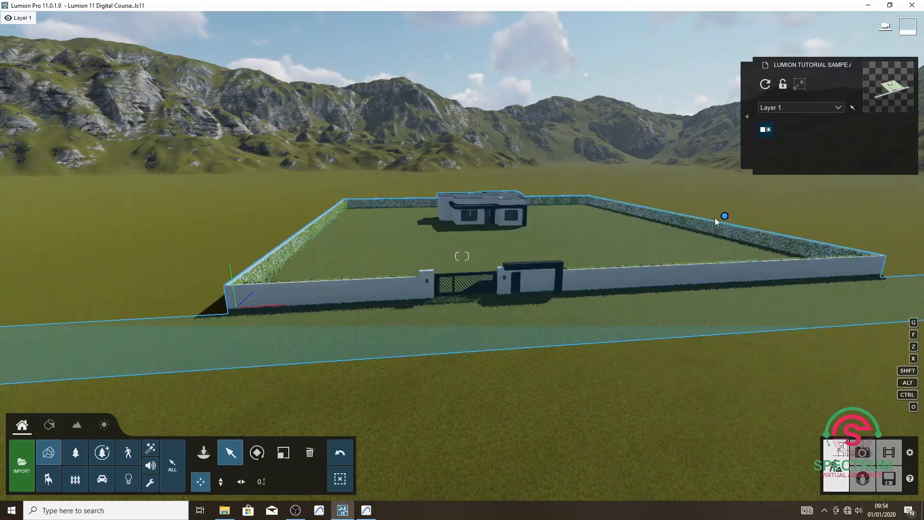
pyautogui.click(221, 482)
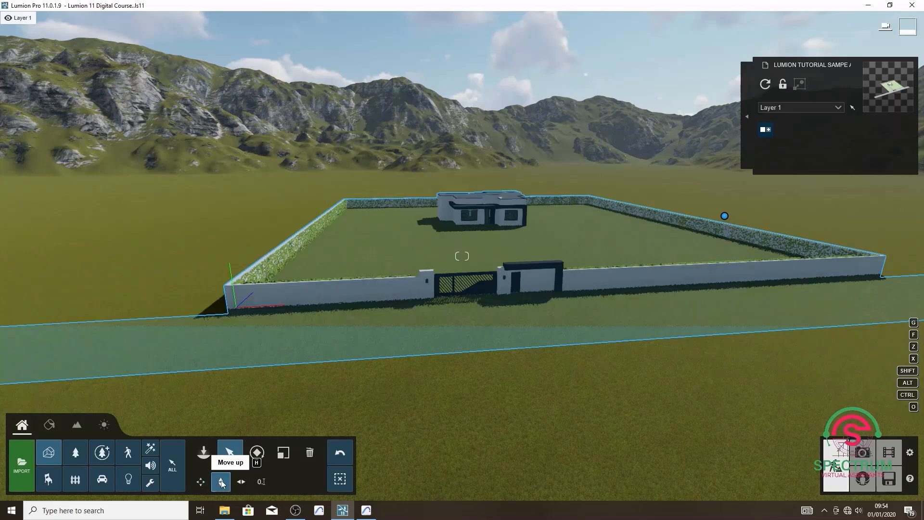
pyautogui.moveTo(725, 216)
pyautogui.mouseDown()
pyautogui.moveTo(727, 25)
pyautogui.moveTo(722, 236)
pyautogui.moveTo(723, 224)
pyautogui.mouseUp()
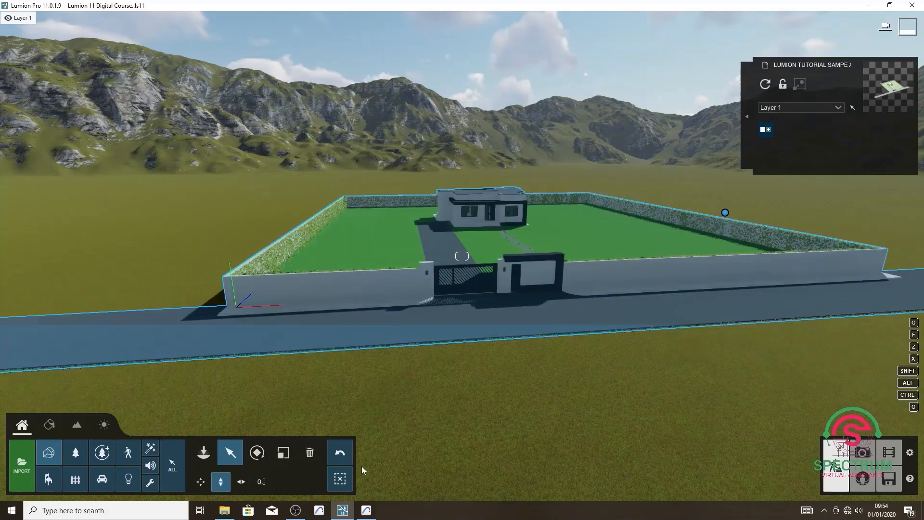
# Try shifting the house model horizontally over the plain and rotating it to face the view.
pyautogui.click(241, 482)
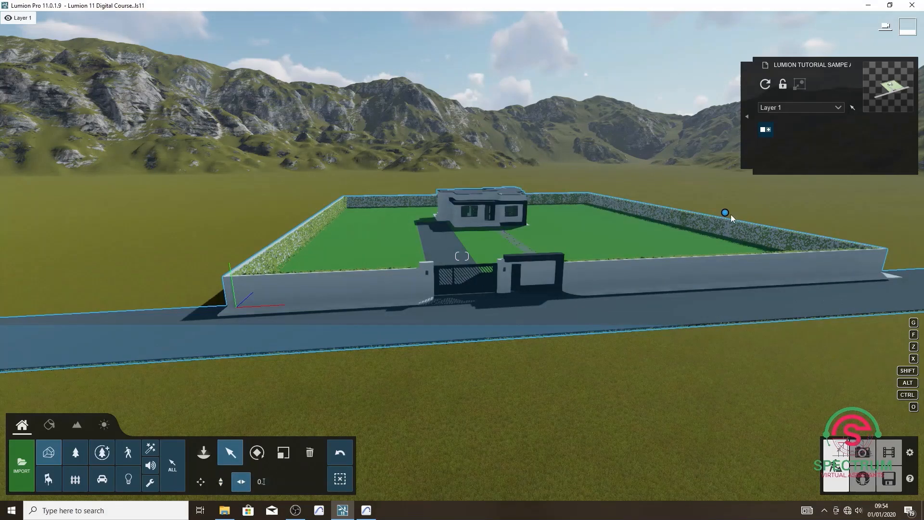
pyautogui.moveTo(725, 213); pyautogui.dragTo(778, 228)
pyautogui.click(257, 453)
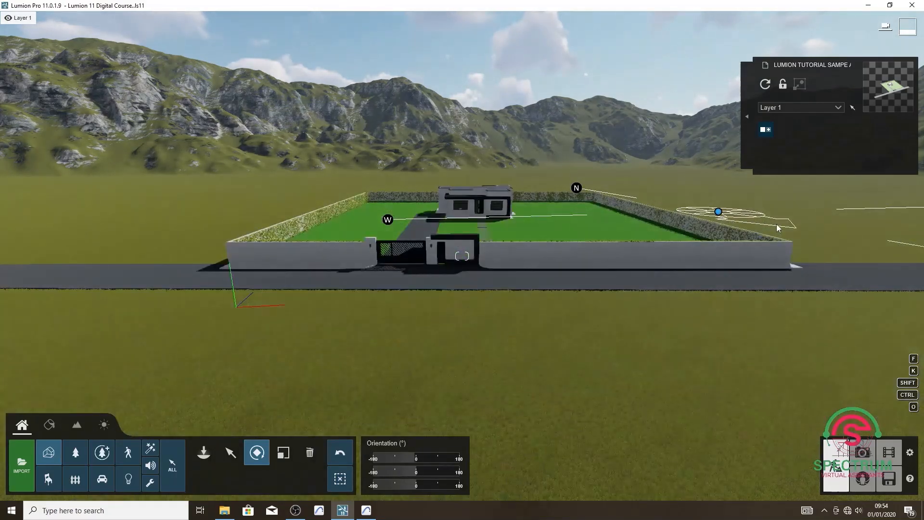
# Try scaling the house model down, and undo its transformations back to the original placement.
pyautogui.click(283, 452)
pyautogui.moveTo(719, 212); pyautogui.dragTo(740, 229)
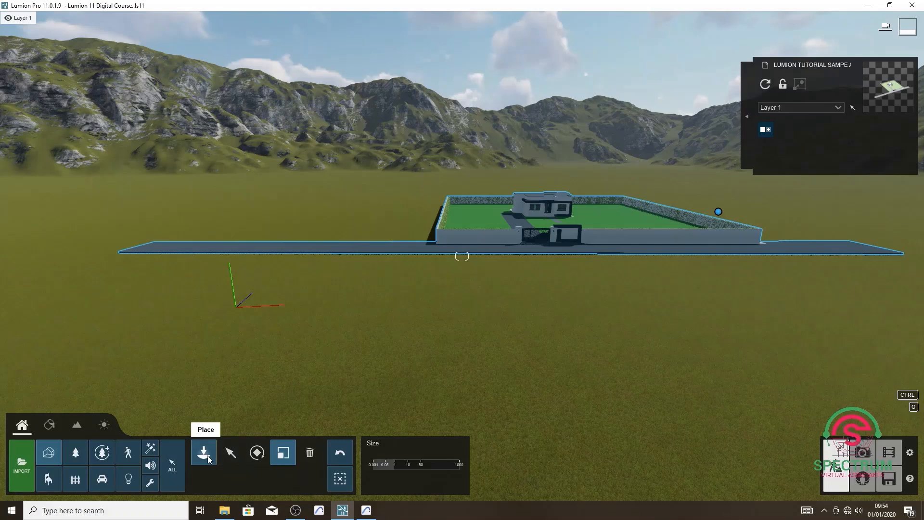
pyautogui.click(343, 450)
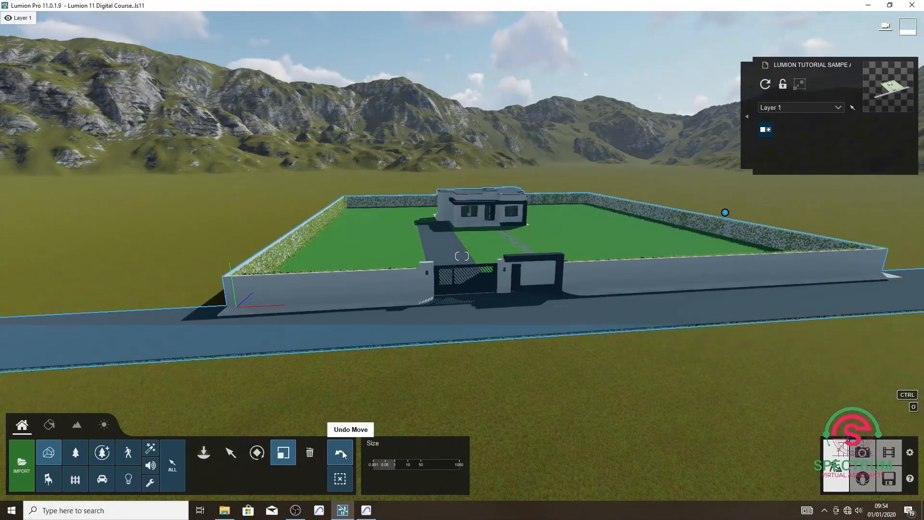
pyautogui.click(342, 451)
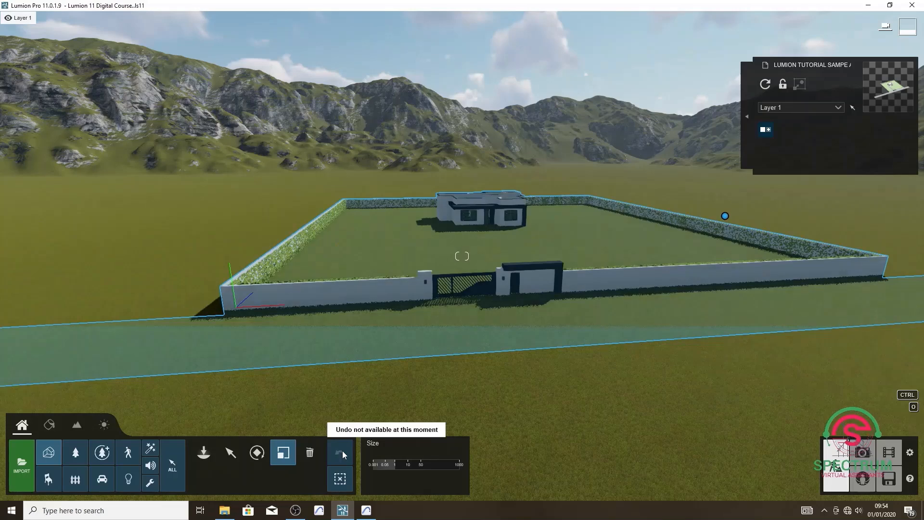
# Delete the house model from the scene and undo the deletion.
pyautogui.click(311, 454)
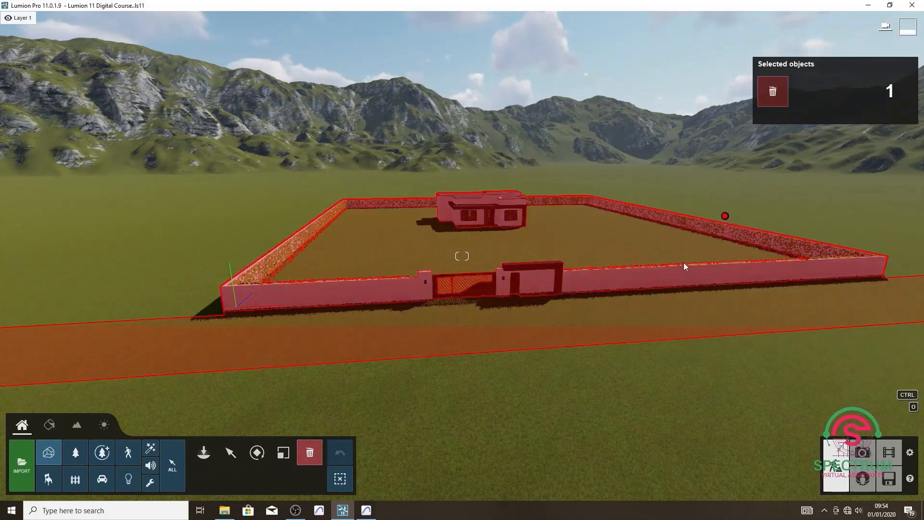
pyautogui.click(725, 217)
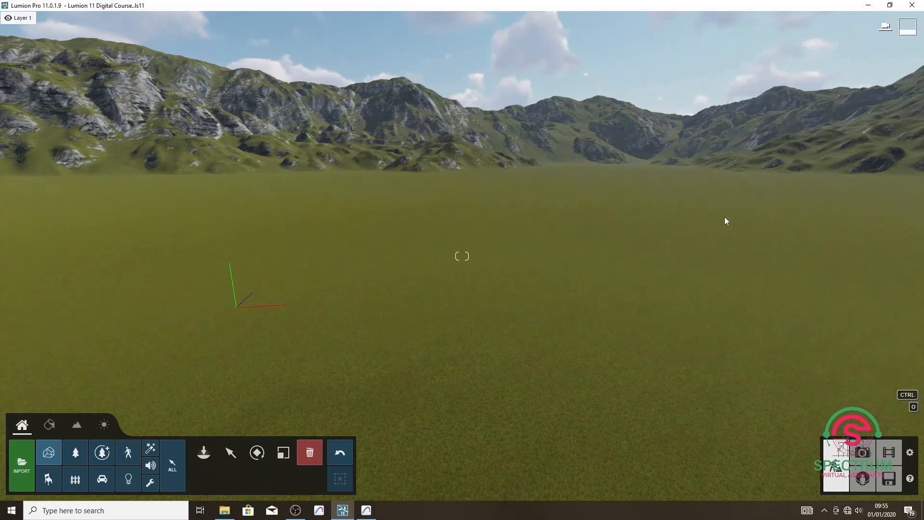
pyautogui.click(340, 452)
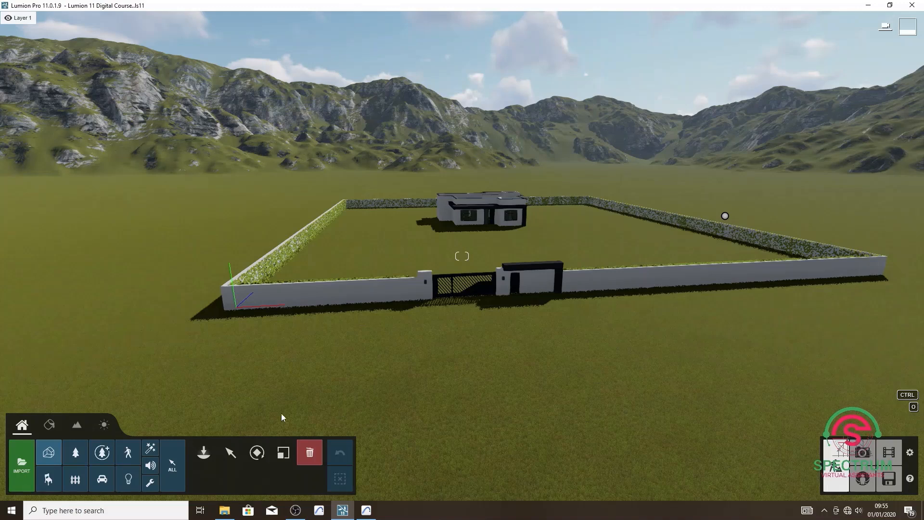
# Raise the house model slightly so its lawn, driveway and road lie above the terrain.
pyautogui.click(230, 453)
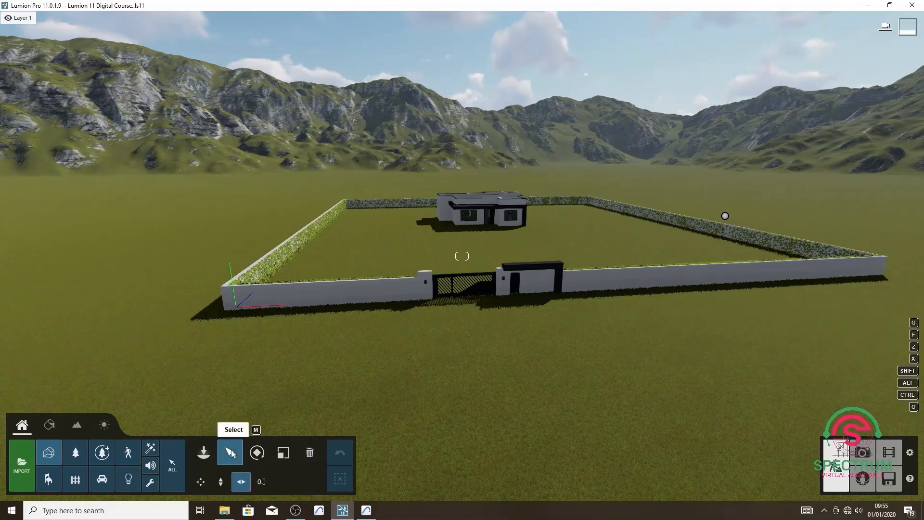
pyautogui.click(222, 480)
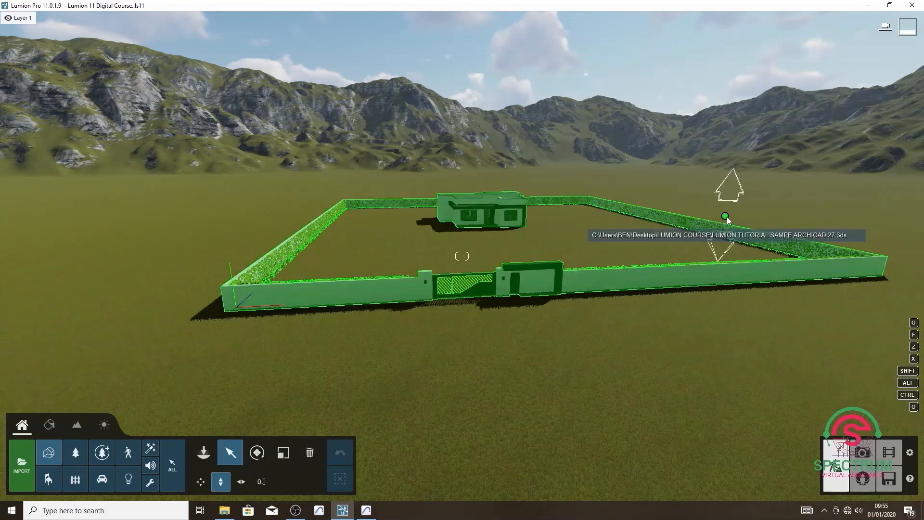
pyautogui.moveTo(725, 217); pyautogui.dragTo(730, 198)
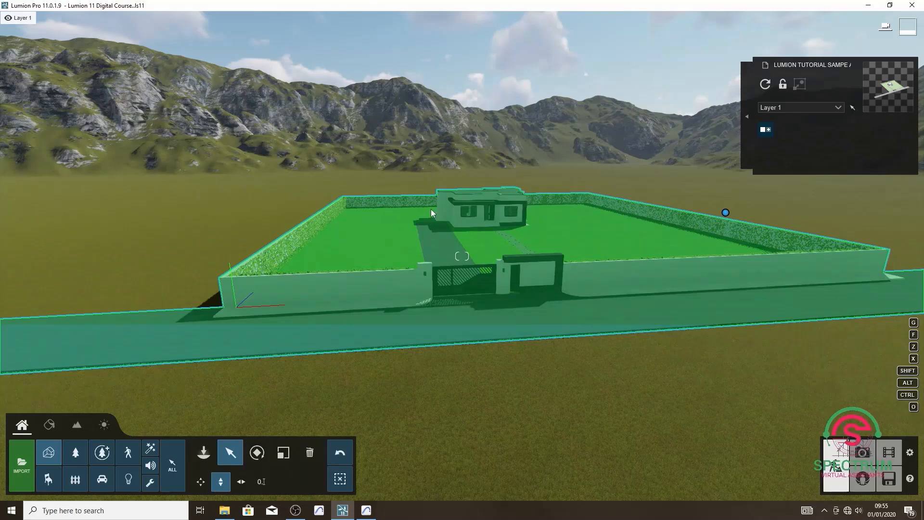
# Examine the house model from the front gate along the stepping-stone path up to the front facade.
pyautogui.press('d')
pyautogui.moveTo(499, 194)
pyautogui.mouseDown(button='right')
pyautogui.moveTo(477, 199)
pyautogui.moveTo(458, 186)
pyautogui.moveTo(500, 193)
pyautogui.moveTo(501, 206)
pyautogui.mouseUp(button='right')
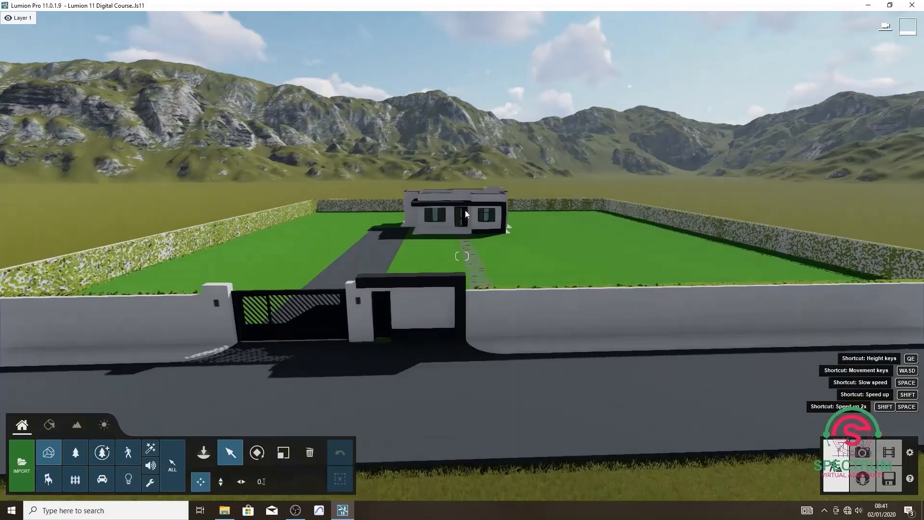
pyautogui.press('w')
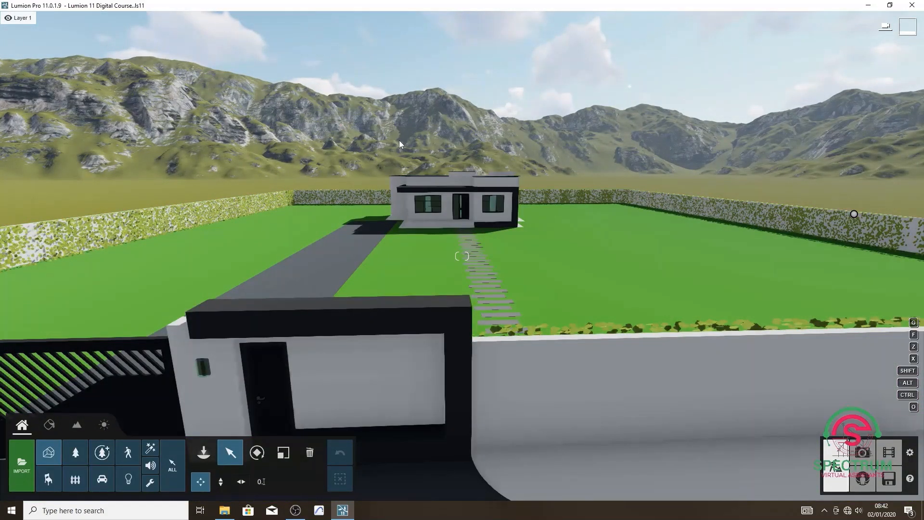
pyautogui.press('s')
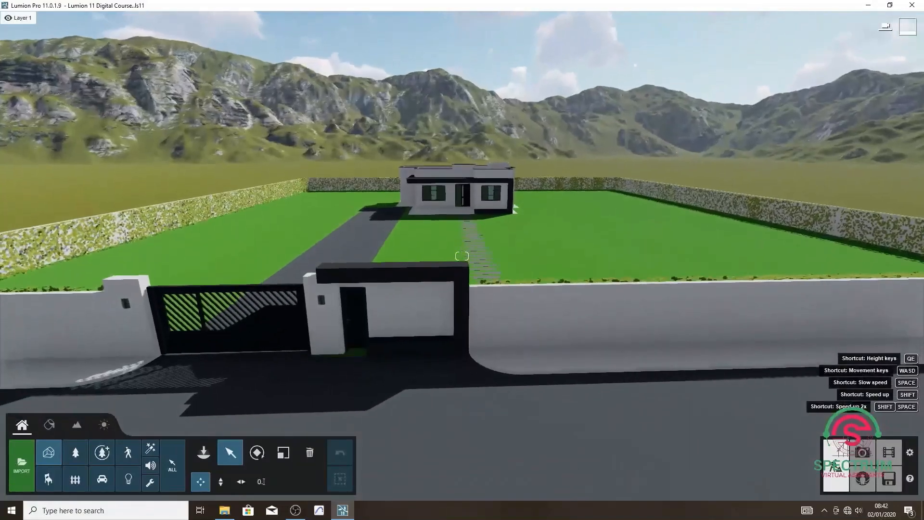
pyautogui.moveTo(417, 157); pyautogui.dragTo(378, 157, button='right')
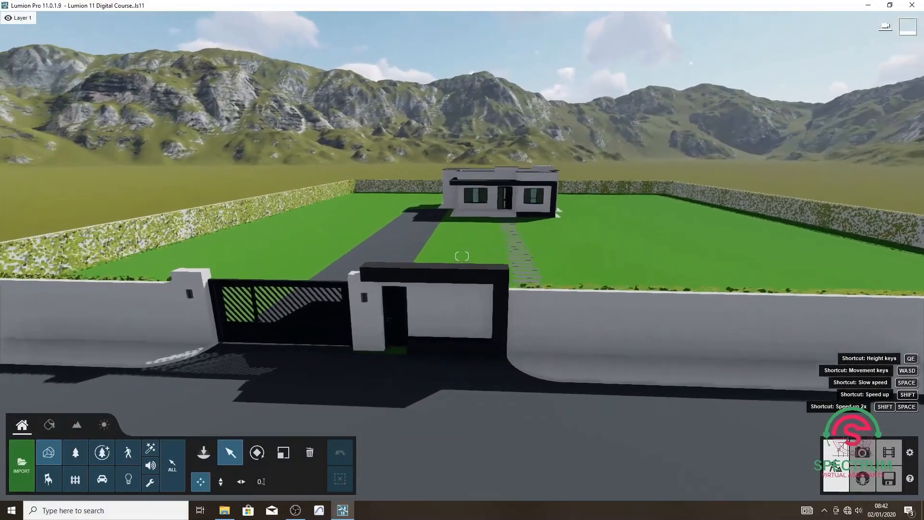
pyautogui.press('w')
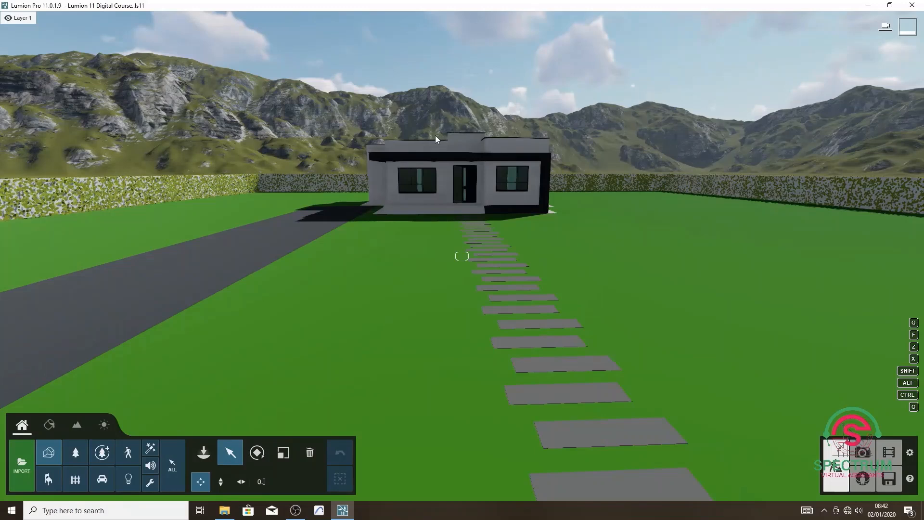
pyautogui.click(431, 140)
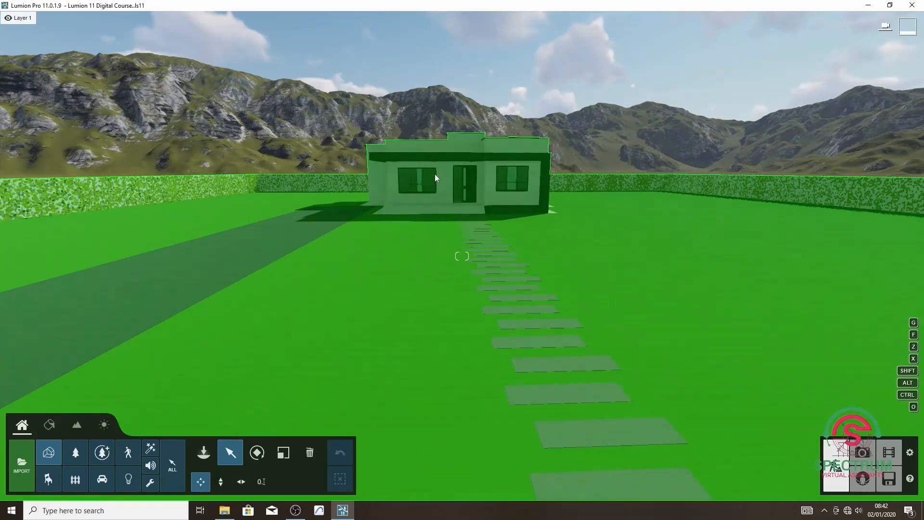
pyautogui.press('w')
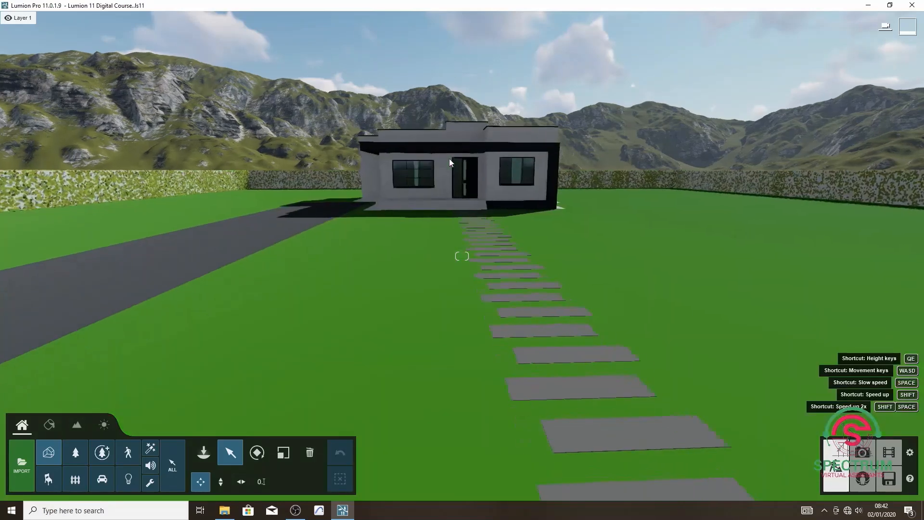
pyautogui.moveTo(449, 158); pyautogui.dragTo(451, 152, button='right')
pyautogui.press('w')
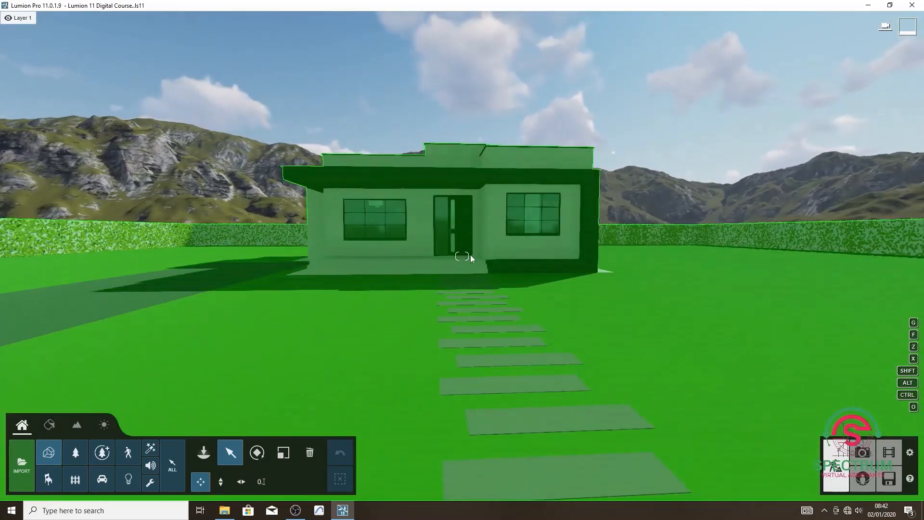
pyautogui.scroll(-3, 481, 282)
pyautogui.scroll(6, 492, 306)
pyautogui.scroll(-6, 474, 255)
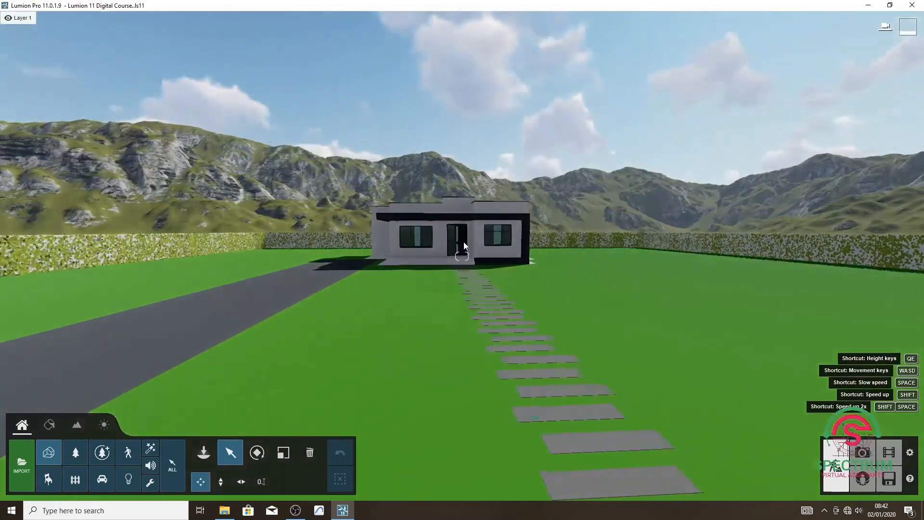
pyautogui.scroll(5, 464, 242)
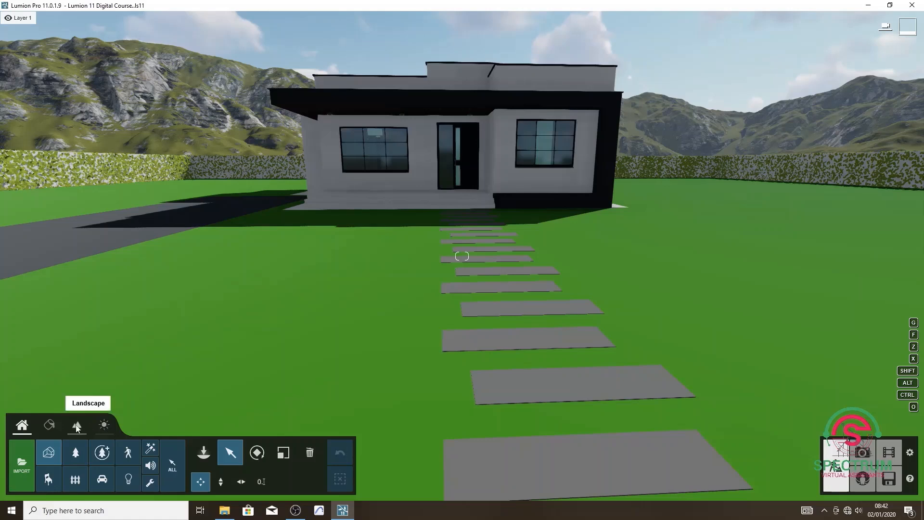
# Open the green lawn surface for material editing and look through the library's Various, Indoor, Outdoor, custom and new material collections.
pyautogui.click(50, 426)
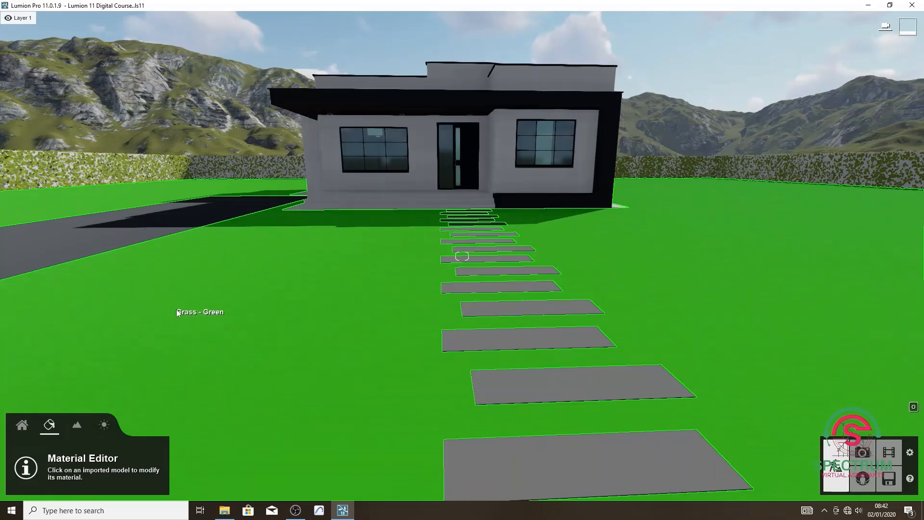
pyautogui.click(284, 314)
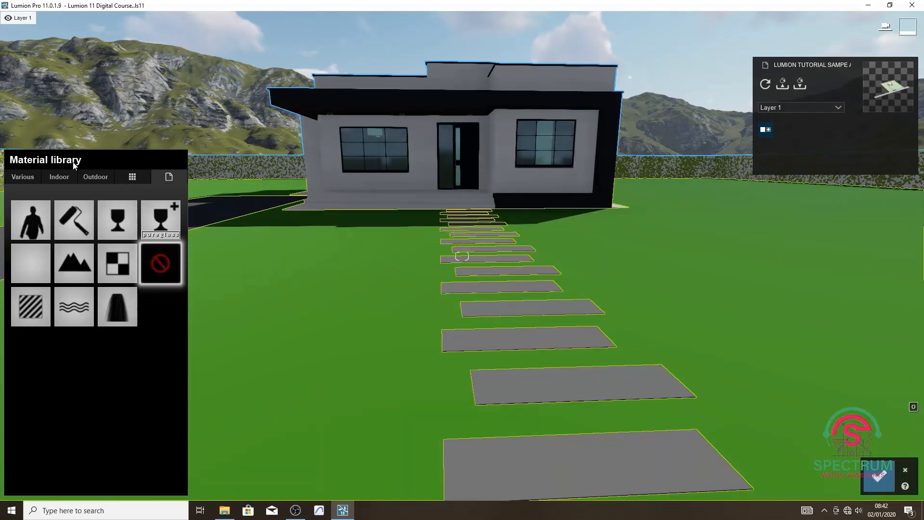
pyautogui.click(32, 181)
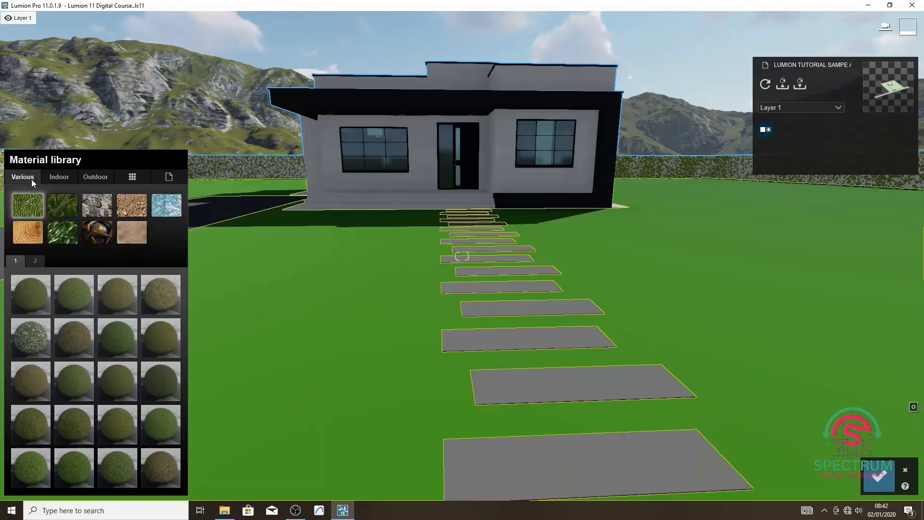
pyautogui.click(57, 177)
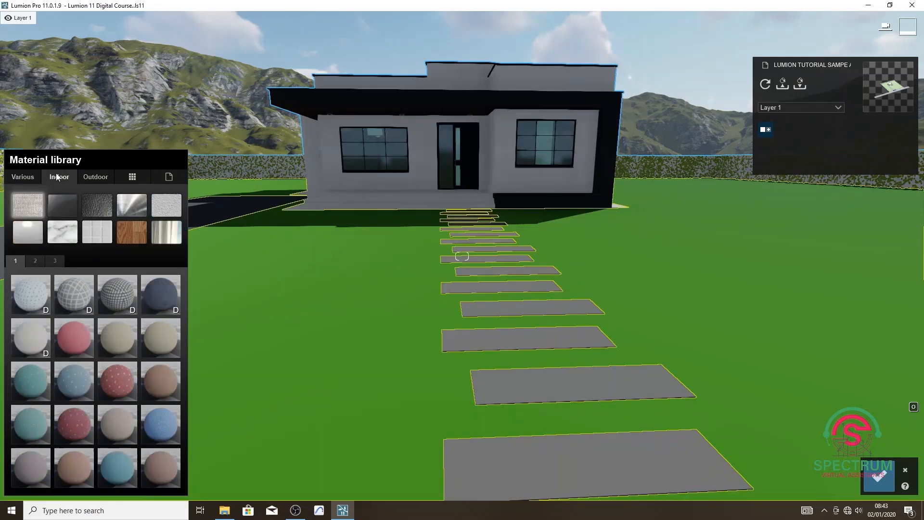
pyautogui.click(97, 178)
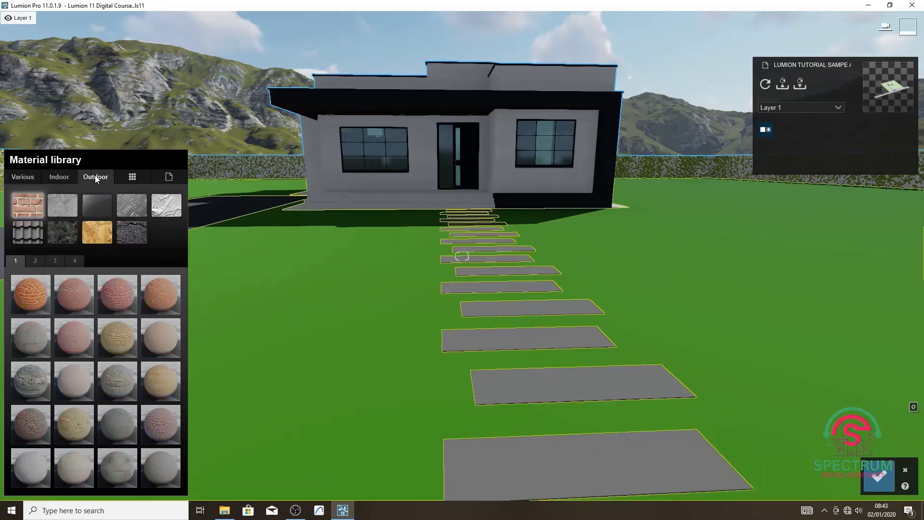
pyautogui.click(131, 177)
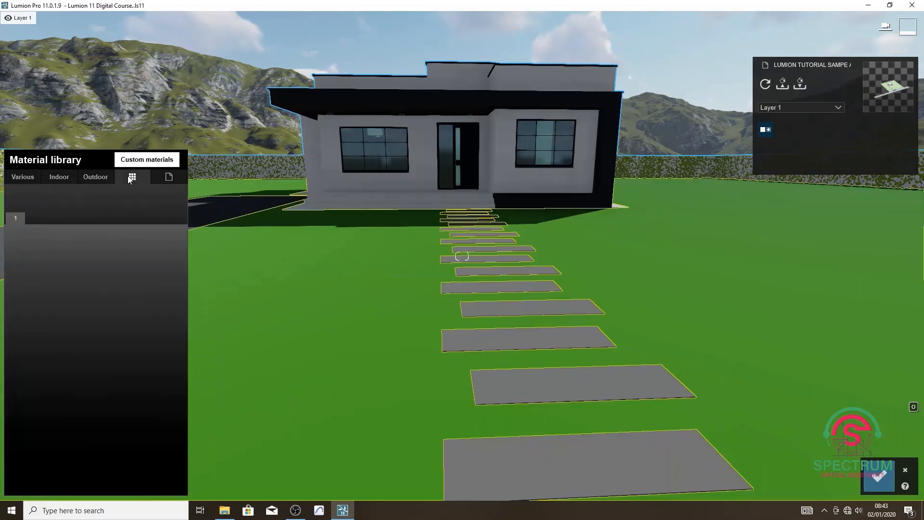
pyautogui.click(163, 177)
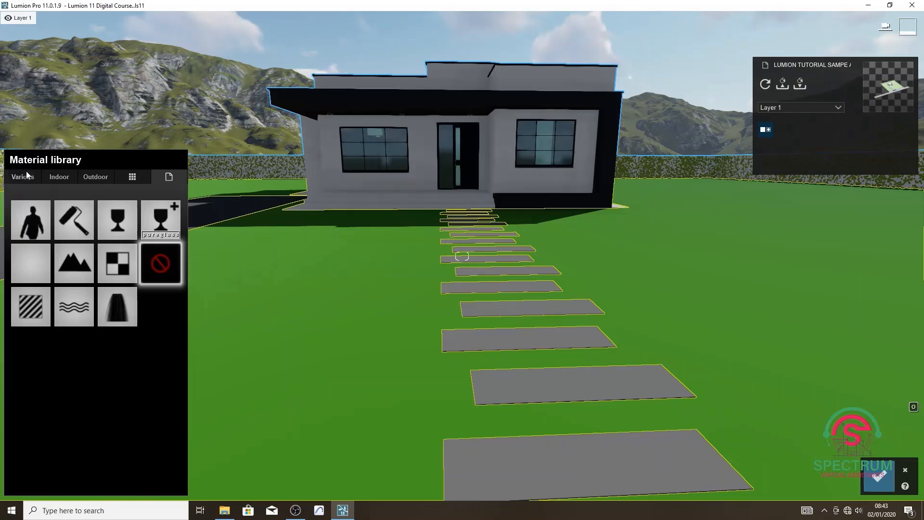
pyautogui.click(91, 177)
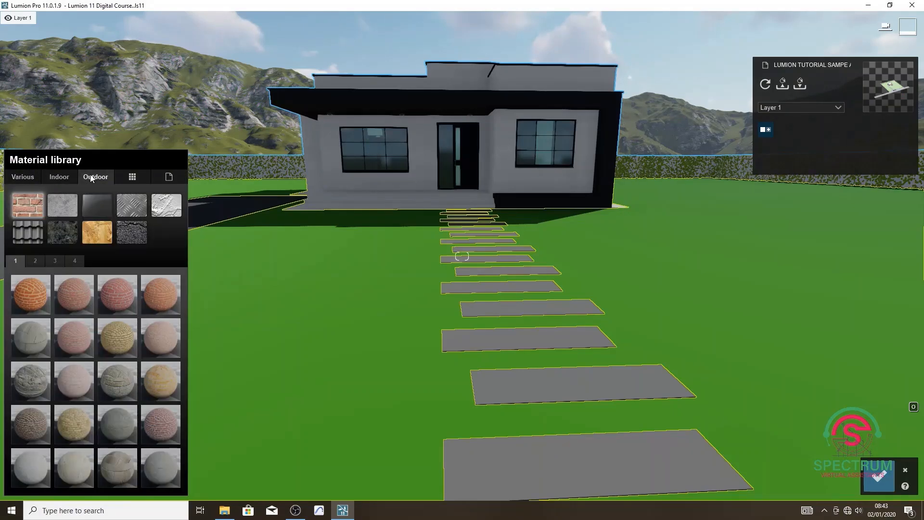
# Look through the Various materials for the lawn, including the Soil, water, Woodland, Leaves, Aged and Fur groups.
pyautogui.click(22, 179)
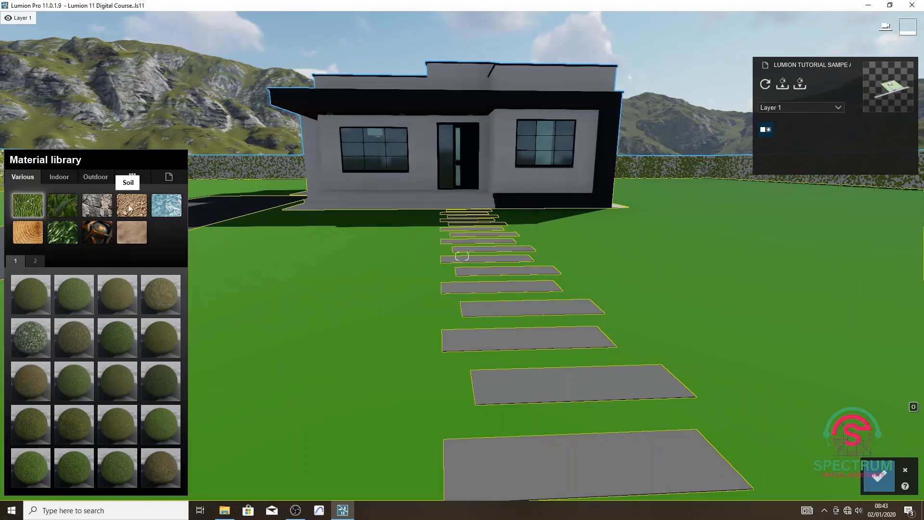
pyautogui.click(62, 205)
pyautogui.click(94, 207)
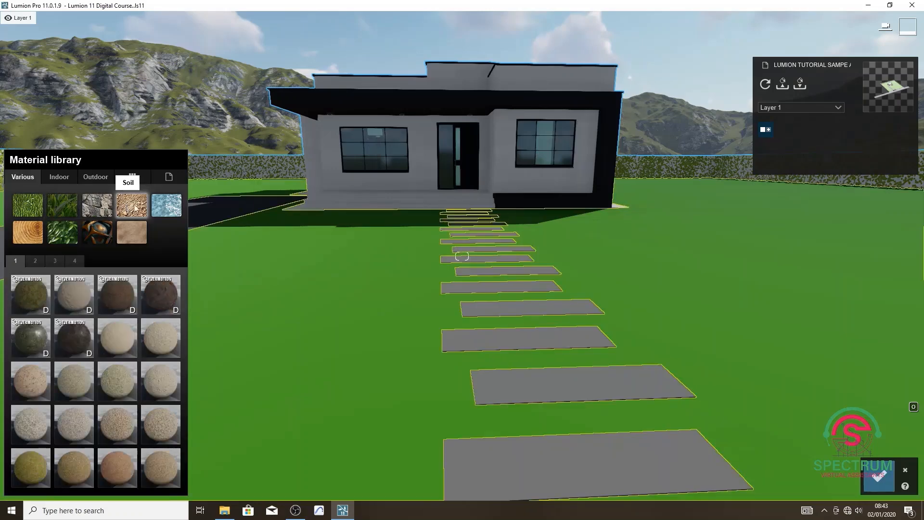
pyautogui.click(167, 205)
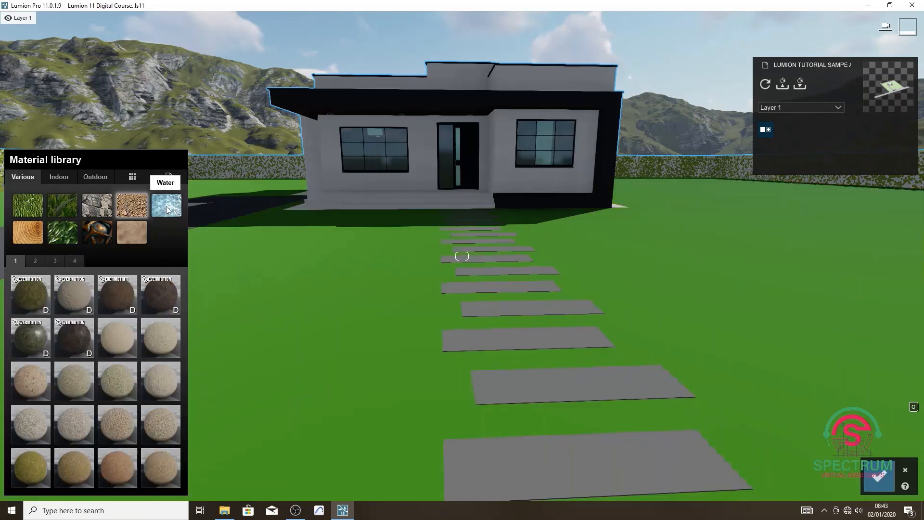
pyautogui.click(26, 235)
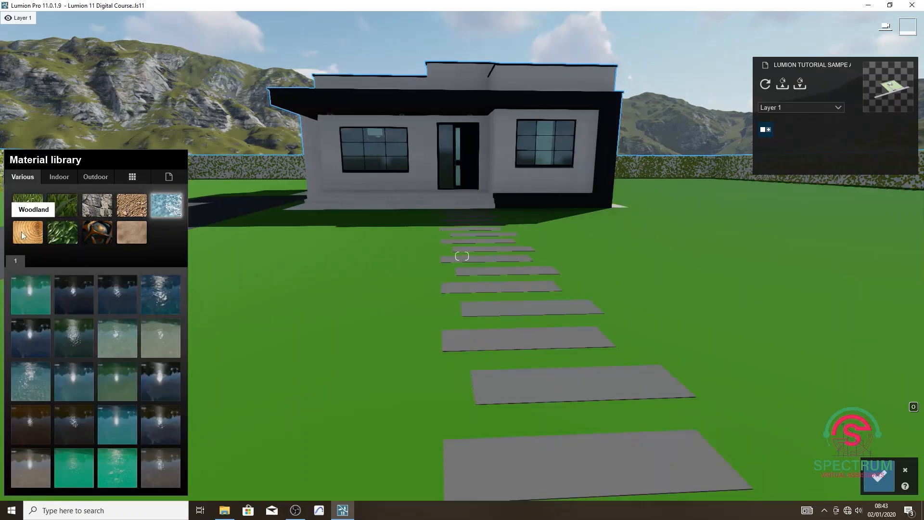
pyautogui.click(64, 240)
pyautogui.click(94, 234)
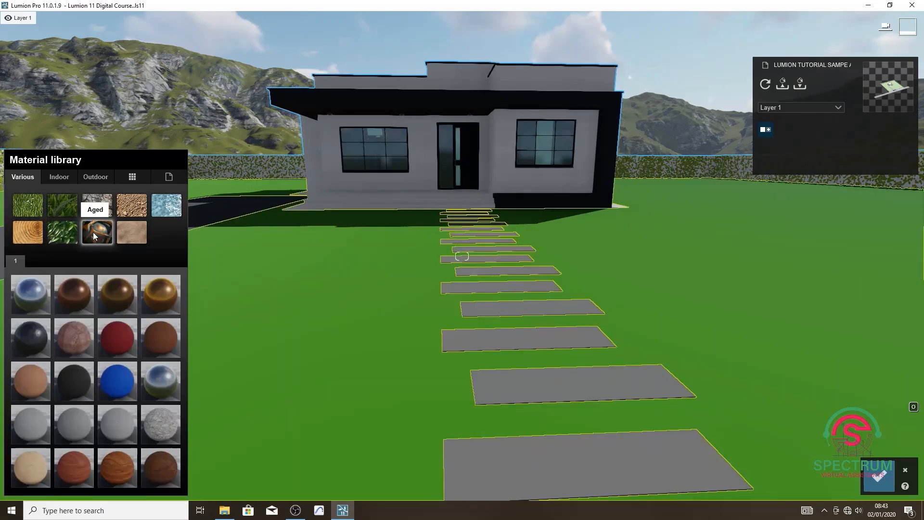
pyautogui.click(123, 234)
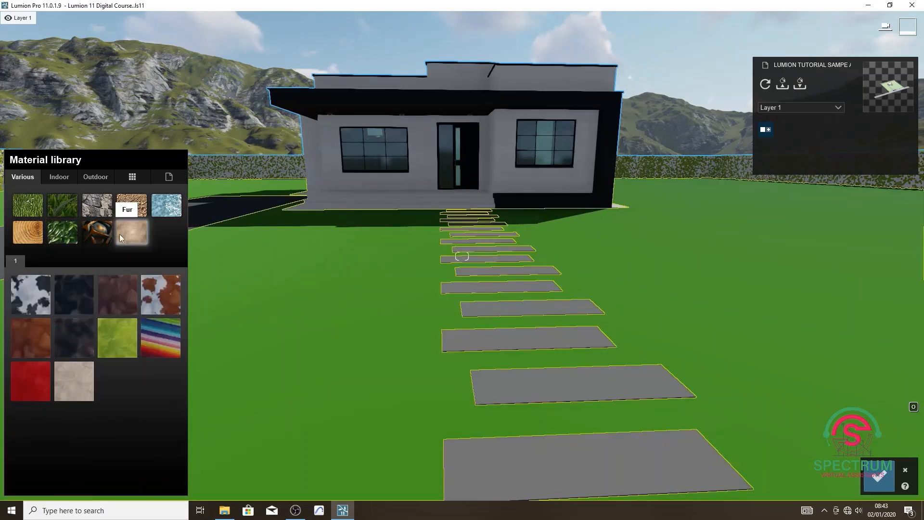
# Try several first-page grass materials on the lawn, including Ground 025 2048, Ground 029 2048 and Ground 038 1024.
pyautogui.click(30, 205)
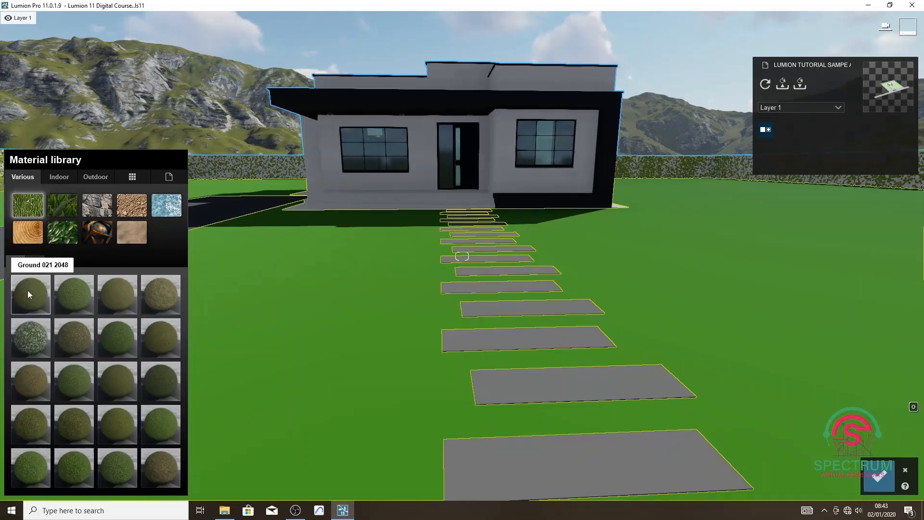
pyautogui.click(33, 338)
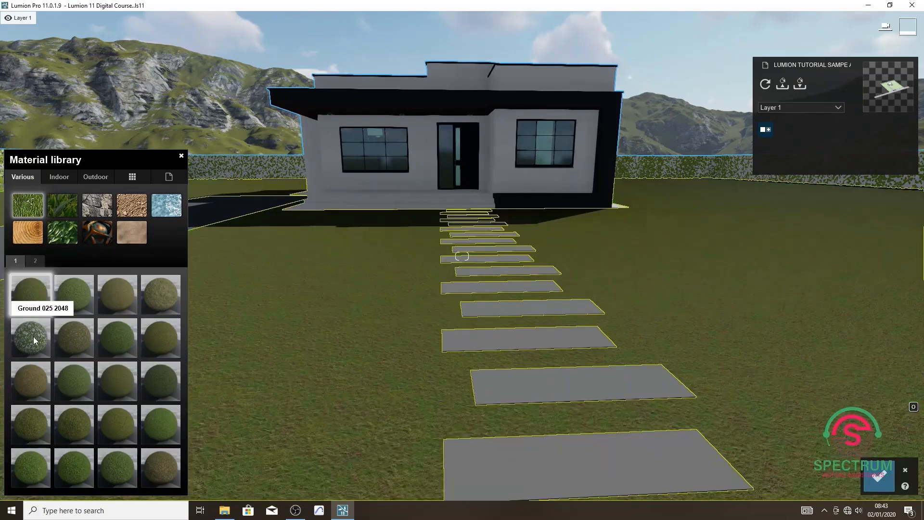
pyautogui.click(33, 336)
pyautogui.click(31, 378)
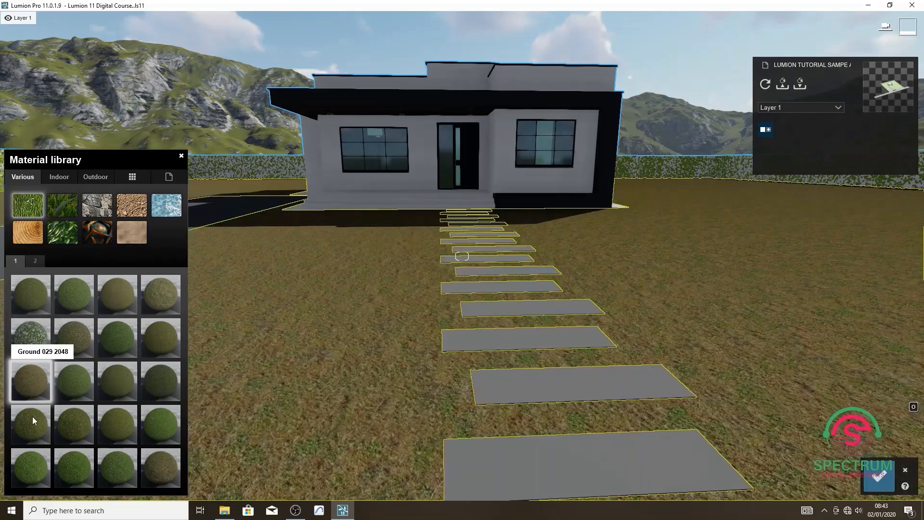
pyautogui.click(34, 439)
pyautogui.click(33, 460)
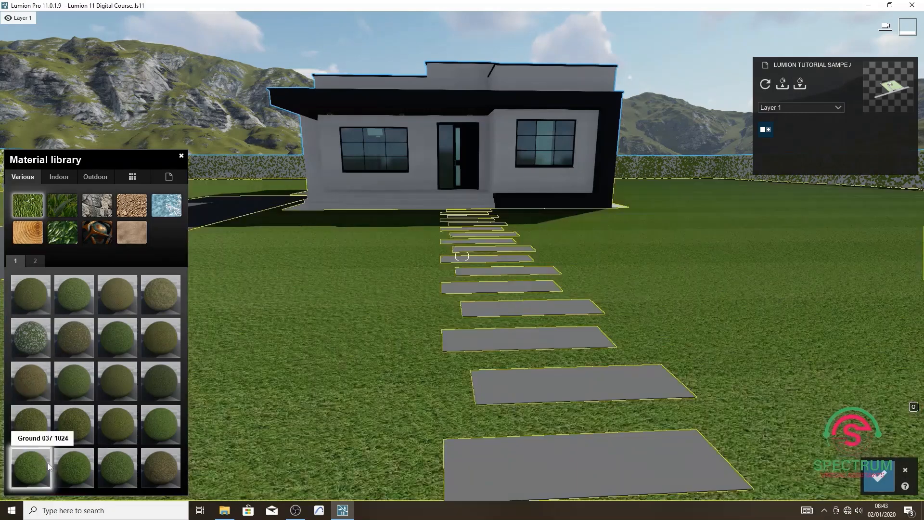
pyautogui.click(77, 467)
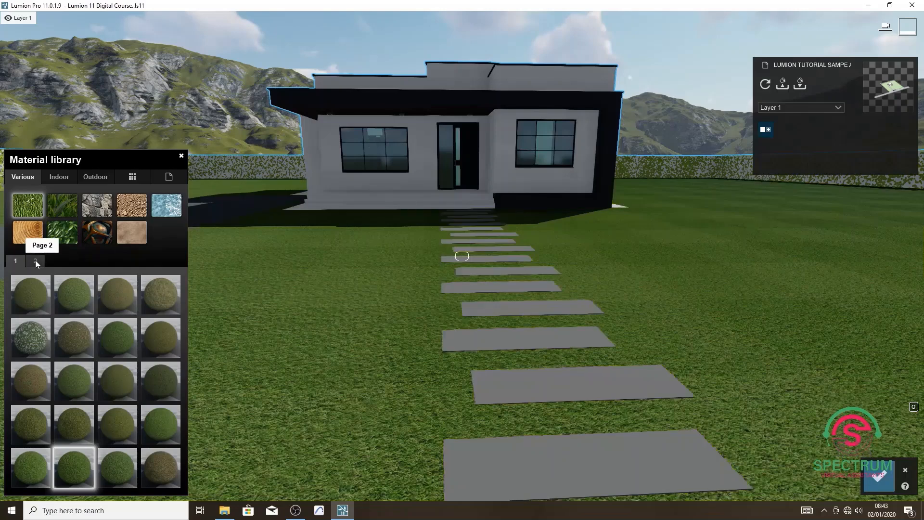
# Apply the Landscape 09 D grass material to the lawn and open its material properties.
pyautogui.click(36, 260)
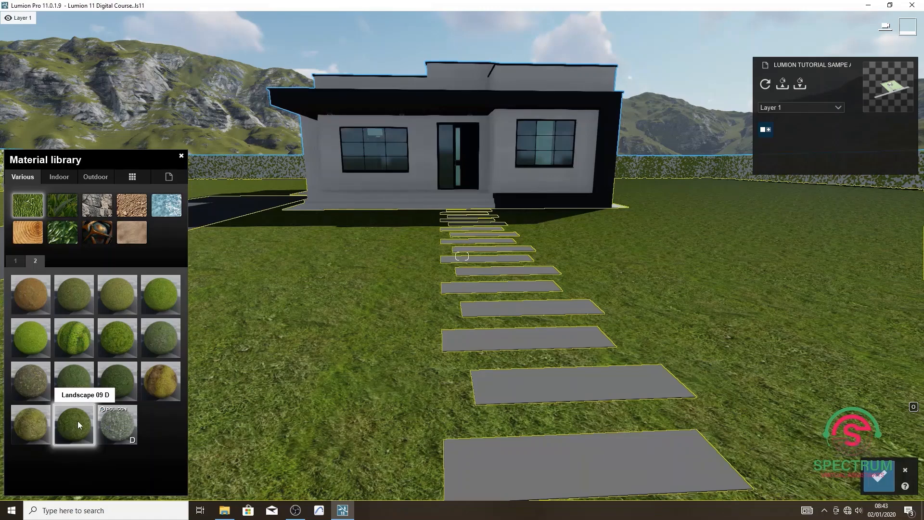
pyautogui.scroll(-5, 465, 358)
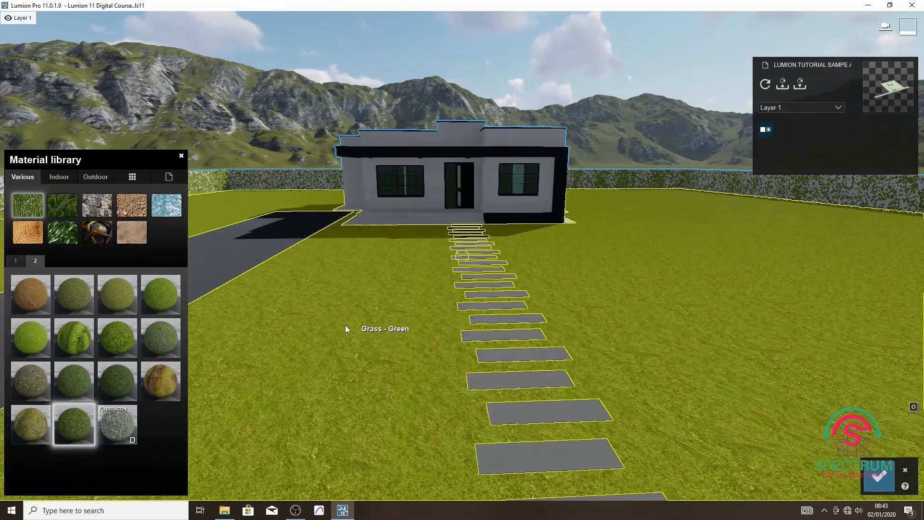
pyautogui.scroll(3, 340, 328)
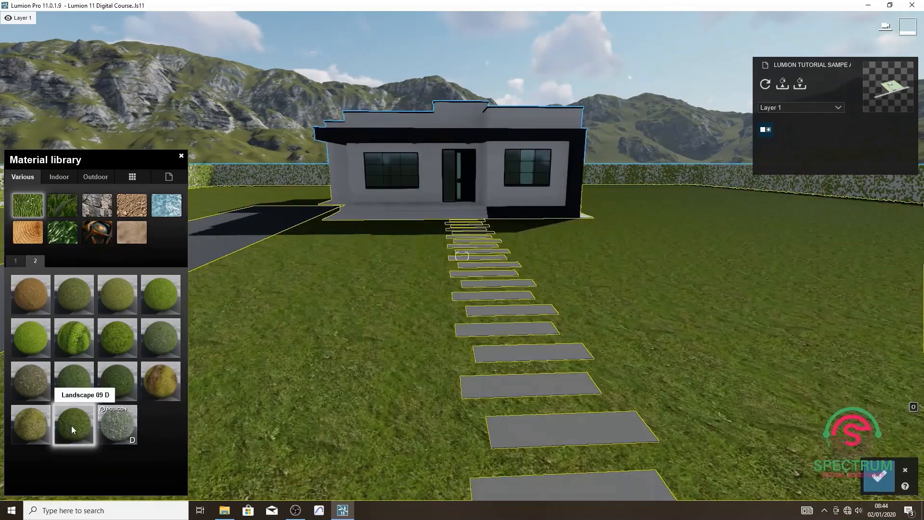
pyautogui.click(71, 426)
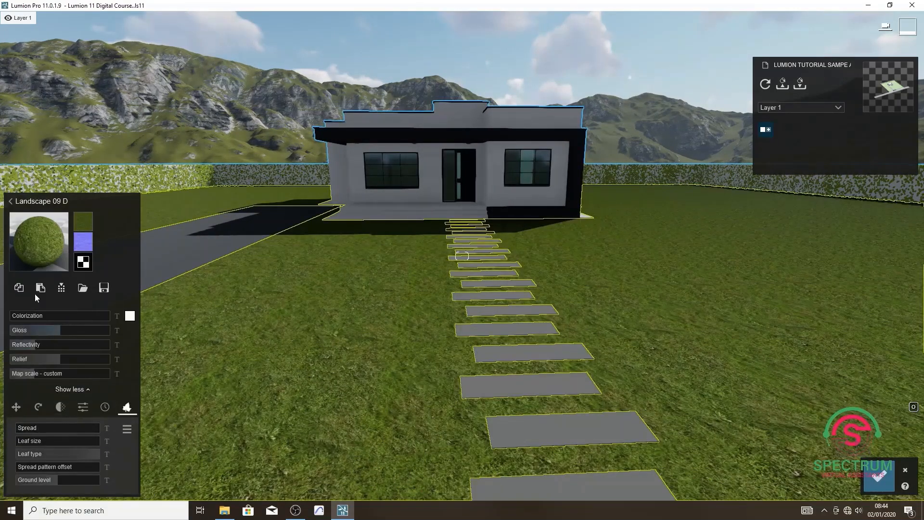
# Try full colorization on the lawn material, reset it to none, and lower its gloss, reflectivity and relief to the minimum.
pyautogui.moveTo(81, 226)
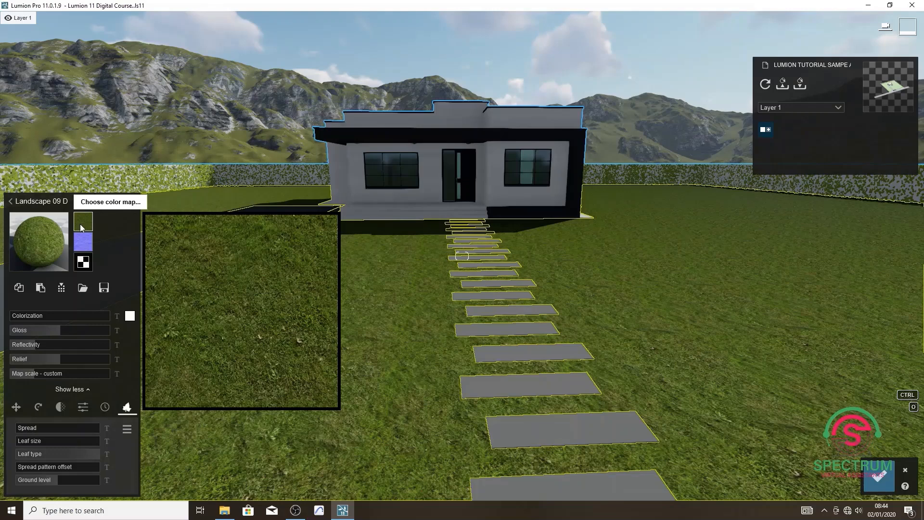
pyautogui.moveTo(84, 242)
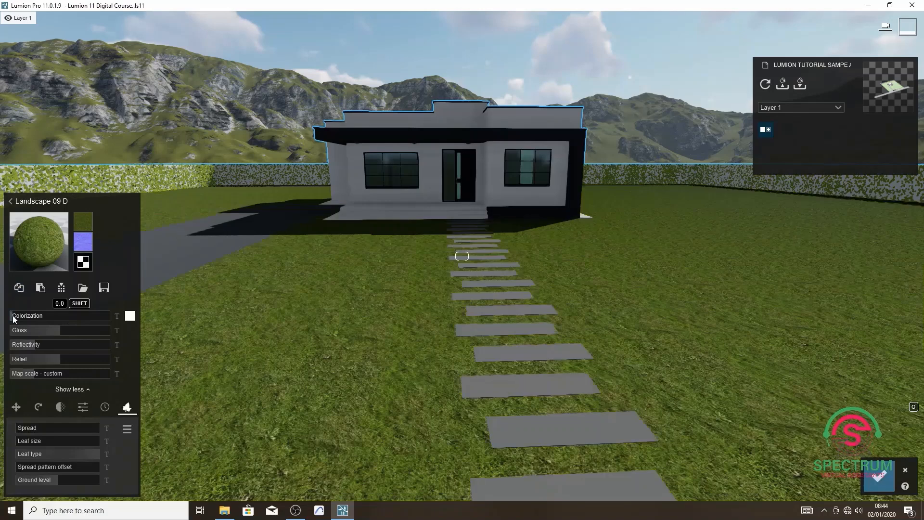
pyautogui.moveTo(61, 319); pyautogui.dragTo(114, 320)
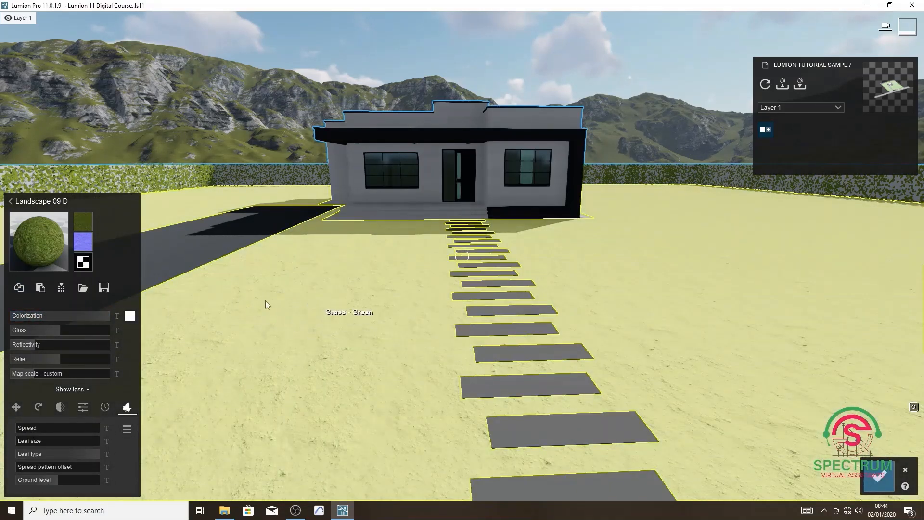
pyautogui.moveTo(107, 315)
pyautogui.mouseDown()
pyautogui.moveTo(7, 320)
pyautogui.moveTo(117, 331)
pyautogui.moveTo(21, 331)
pyautogui.moveTo(111, 347)
pyautogui.moveTo(9, 355)
pyautogui.moveTo(114, 362)
pyautogui.moveTo(10, 362)
pyautogui.moveTo(41, 374)
pyautogui.moveTo(112, 376)
pyautogui.moveTo(35, 376)
pyautogui.mouseUp()
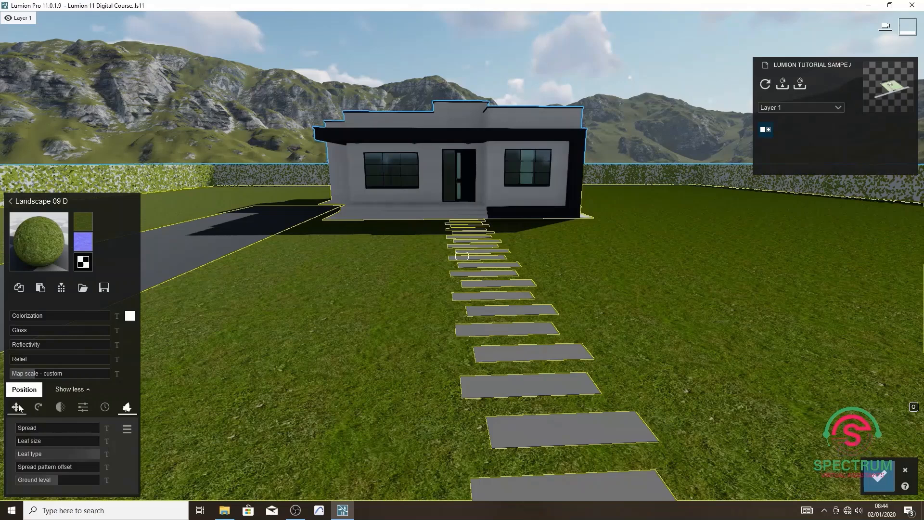
# Explore the lawn material's X, Y and Z offsets, its heading, pitch and bank rotation, and its waxiness.
pyautogui.click(17, 407)
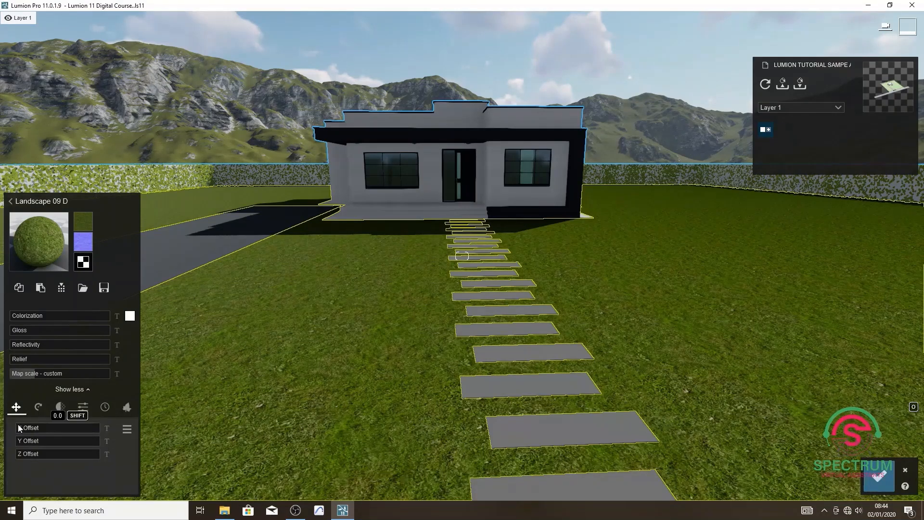
pyautogui.click(51, 429)
pyautogui.moveTo(50, 429); pyautogui.dragTo(20, 456)
pyautogui.click(38, 407)
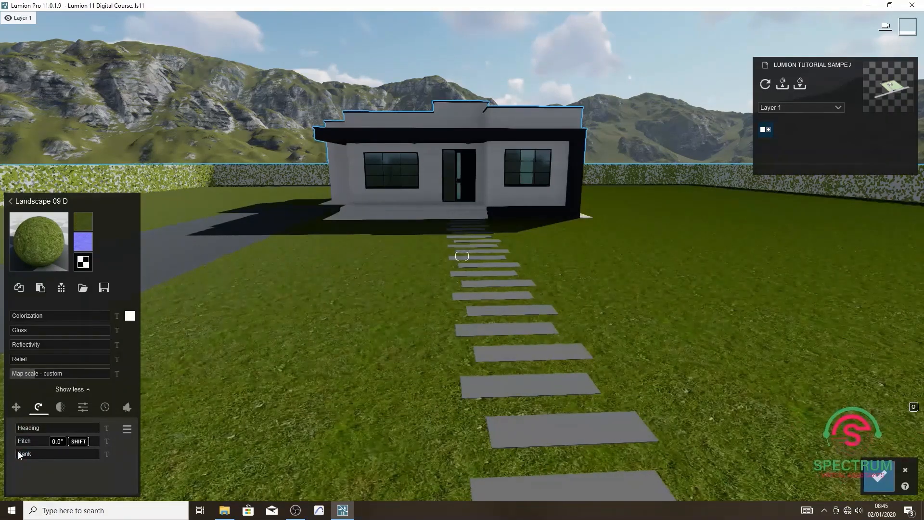
pyautogui.click(60, 406)
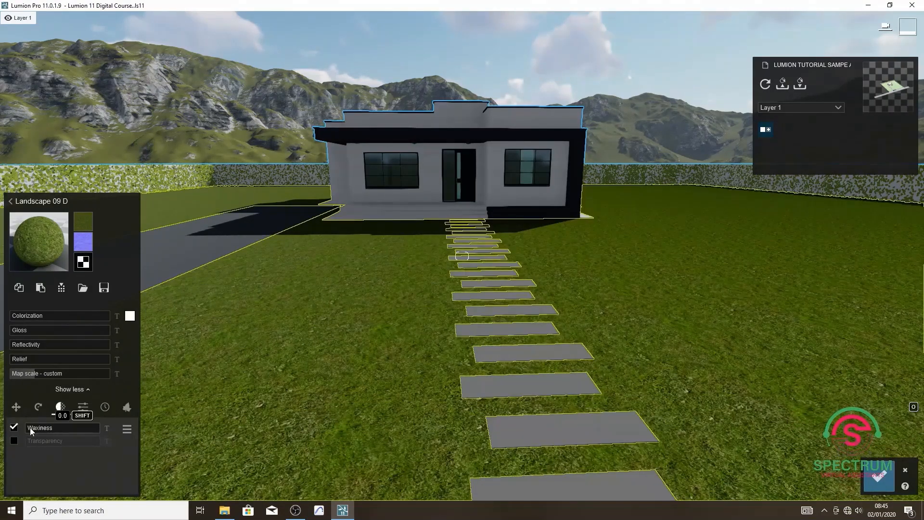
pyautogui.moveTo(30, 427); pyautogui.dragTo(96, 428)
# Try the lawn material's saturation and set its flicker reduction to -0.3 cm at 25 m.
pyautogui.click(84, 408)
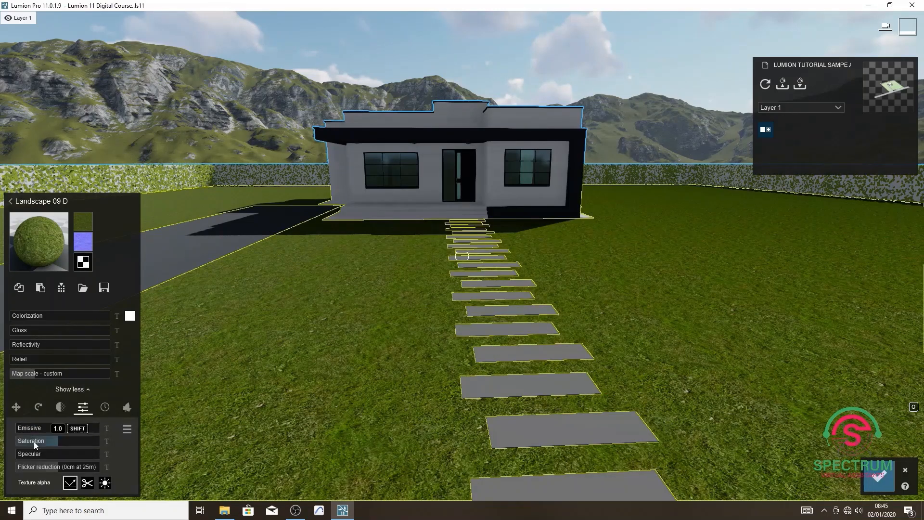
pyautogui.moveTo(55, 440); pyautogui.dragTo(63, 440)
pyautogui.moveTo(57, 464)
pyautogui.mouseDown()
pyautogui.moveTo(71, 464)
pyautogui.moveTo(57, 464)
pyautogui.mouseUp()
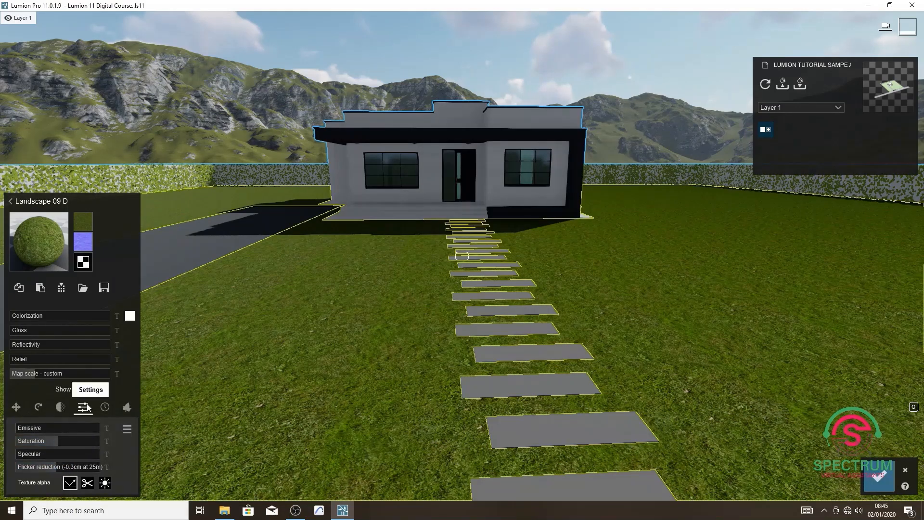
# Look over the lawn material's weathering and foliage settings and save the material changes.
pyautogui.click(104, 407)
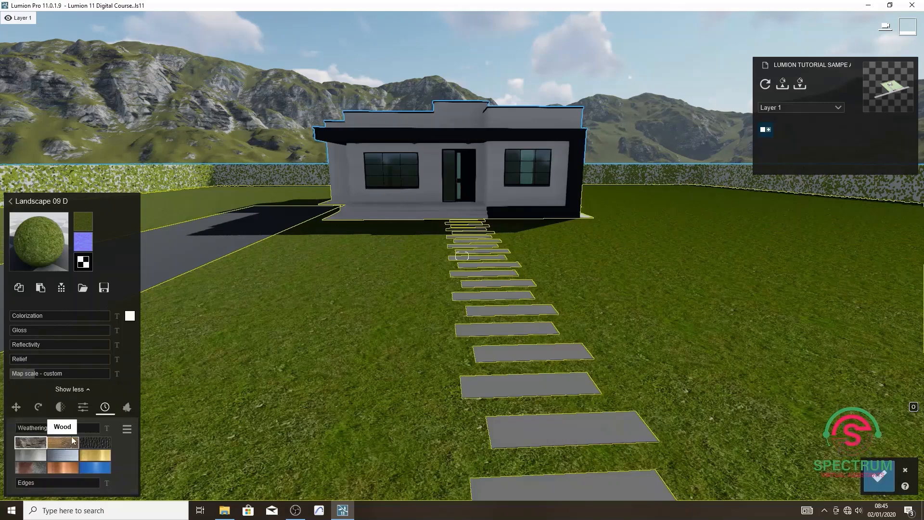
pyautogui.click(127, 408)
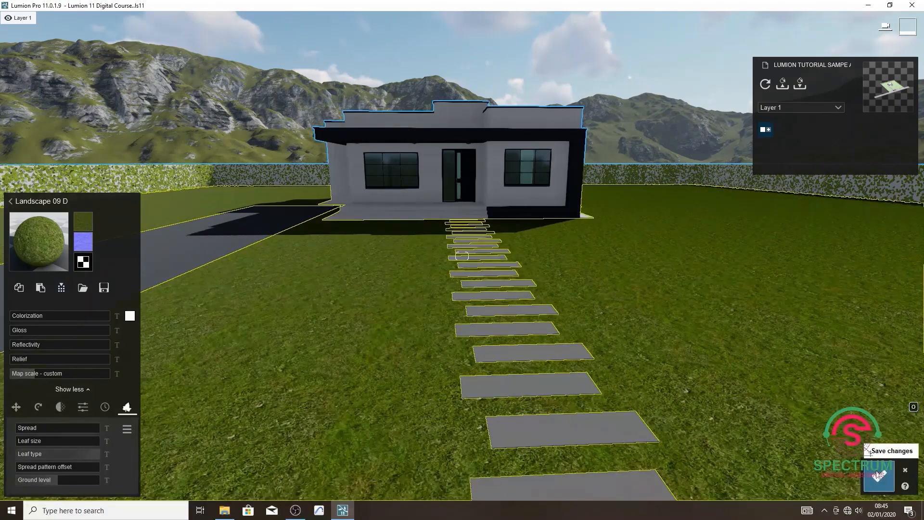
pyautogui.click(878, 475)
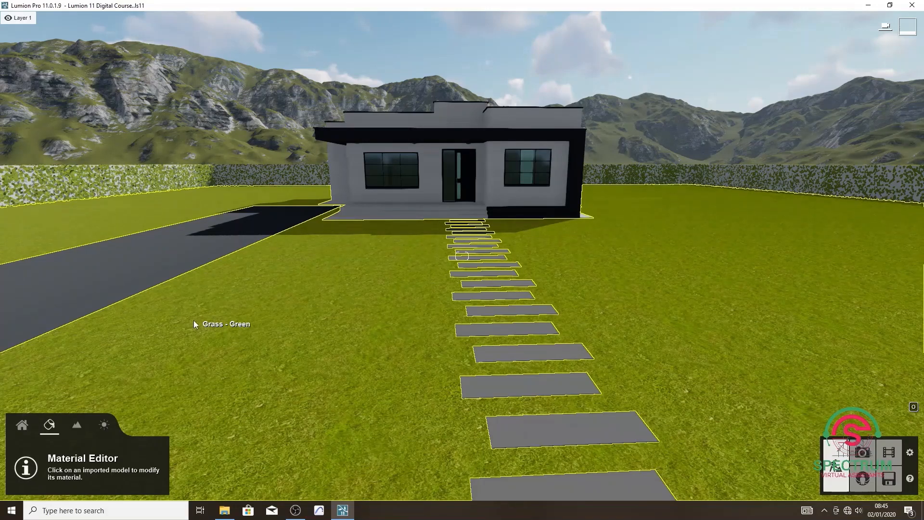
# Open the asphalt driveway surface for material editing and display the Outdoor brick materials.
pyautogui.press('w')
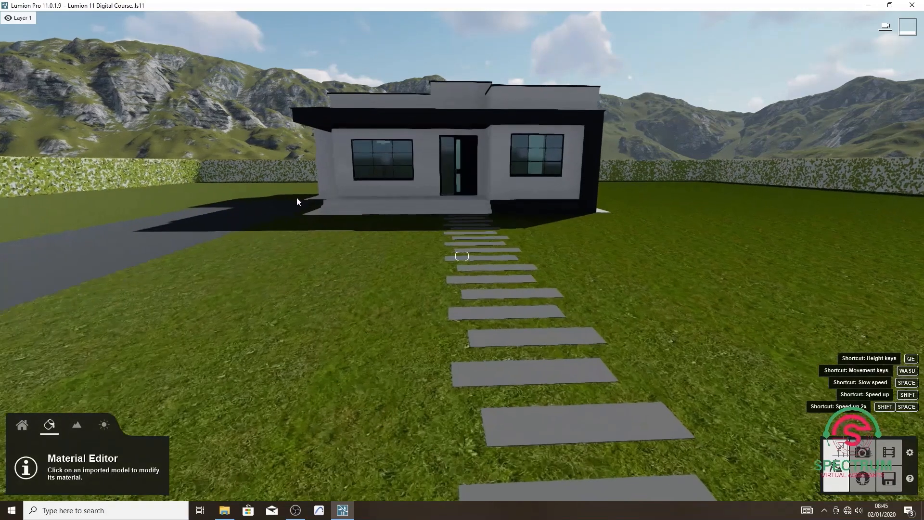
pyautogui.press('s')
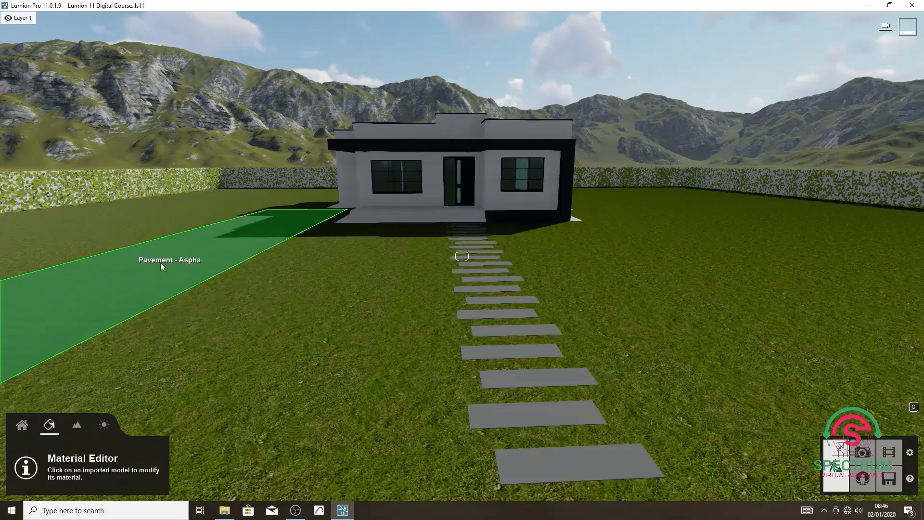
pyautogui.click(158, 265)
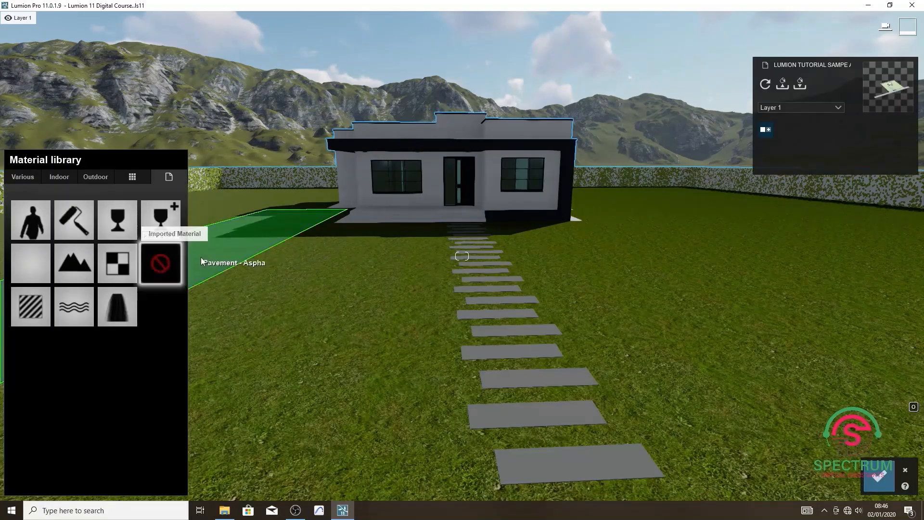
pyautogui.click(99, 178)
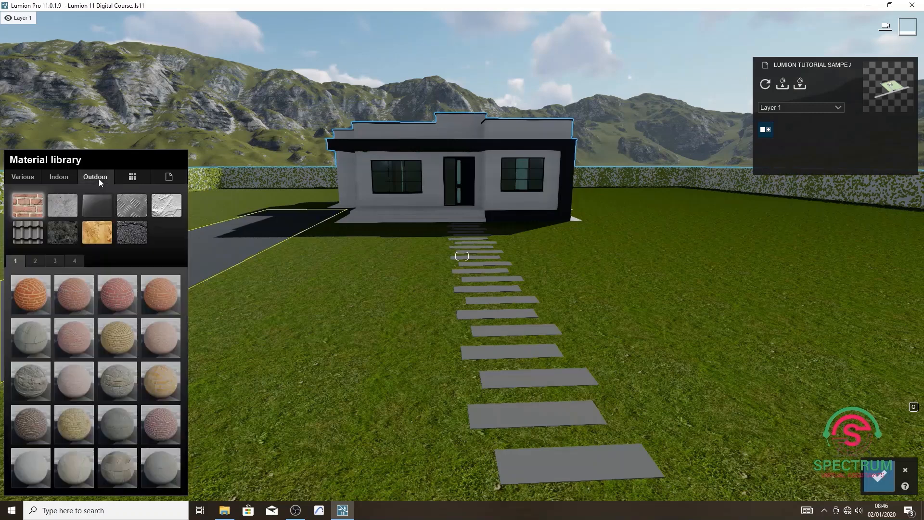
# Try several brick materials on the driveway, including Bricks 004 1024 and Bricks 007 1024.
pyautogui.click(39, 286)
pyautogui.press('a')
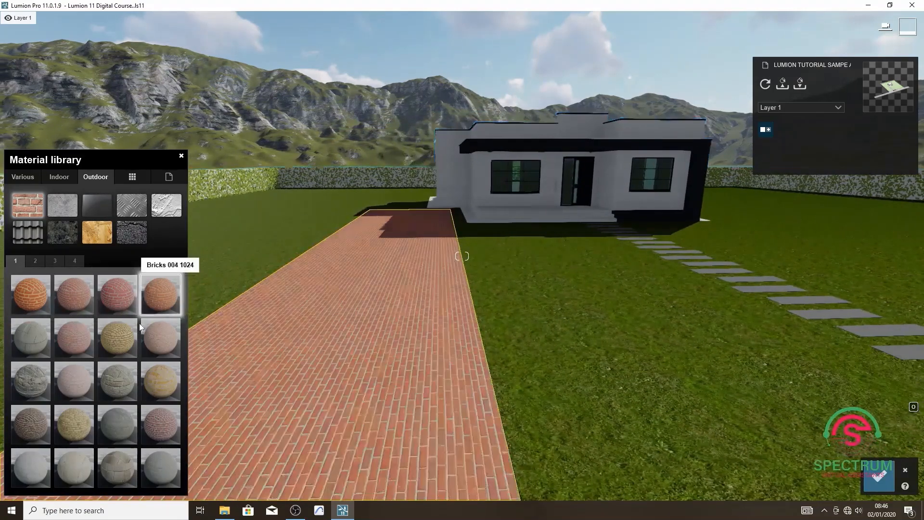
pyautogui.click(123, 336)
pyautogui.click(65, 383)
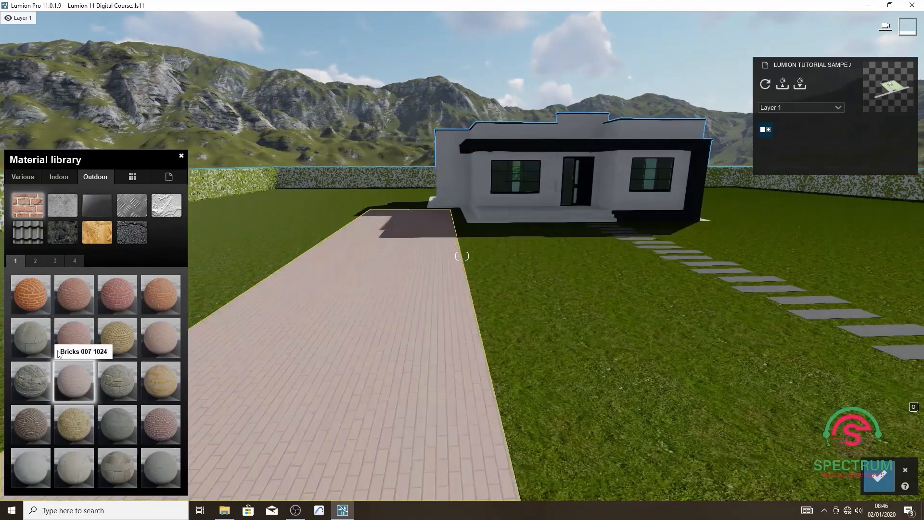
# Apply the Polii Bricks 16 2k paving material to the driveway and open its material properties.
pyautogui.click(35, 261)
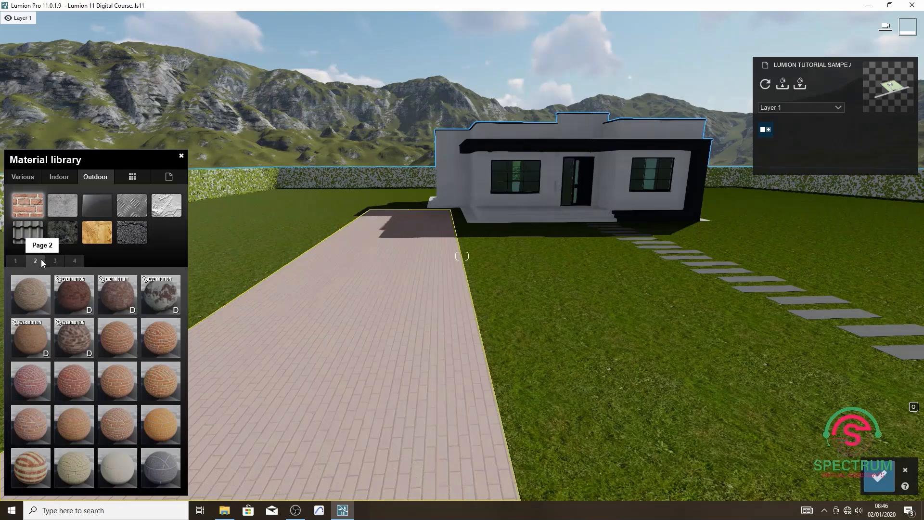
pyautogui.click(55, 260)
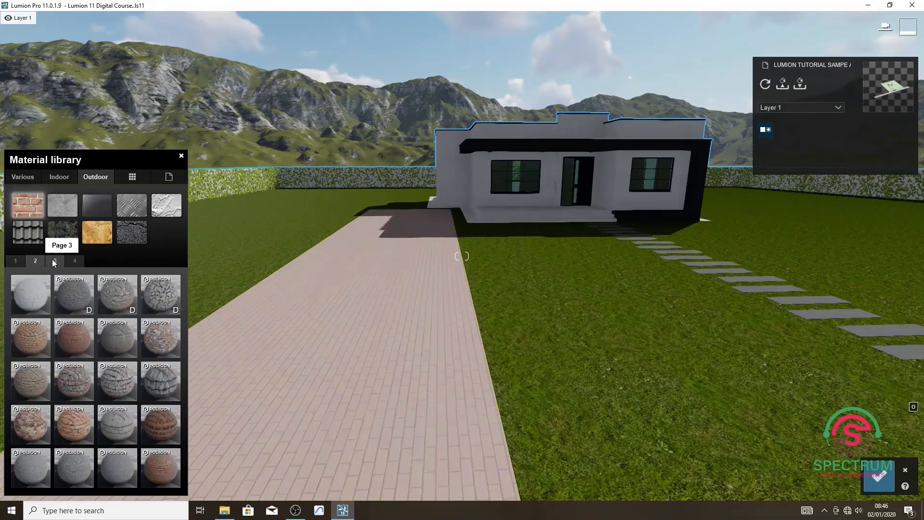
pyautogui.click(30, 471)
pyautogui.click(117, 468)
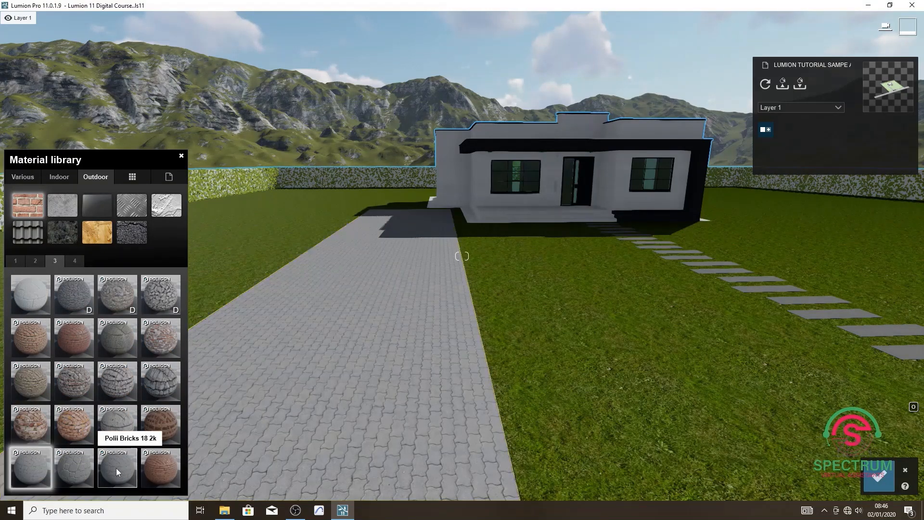
pyautogui.click(32, 468)
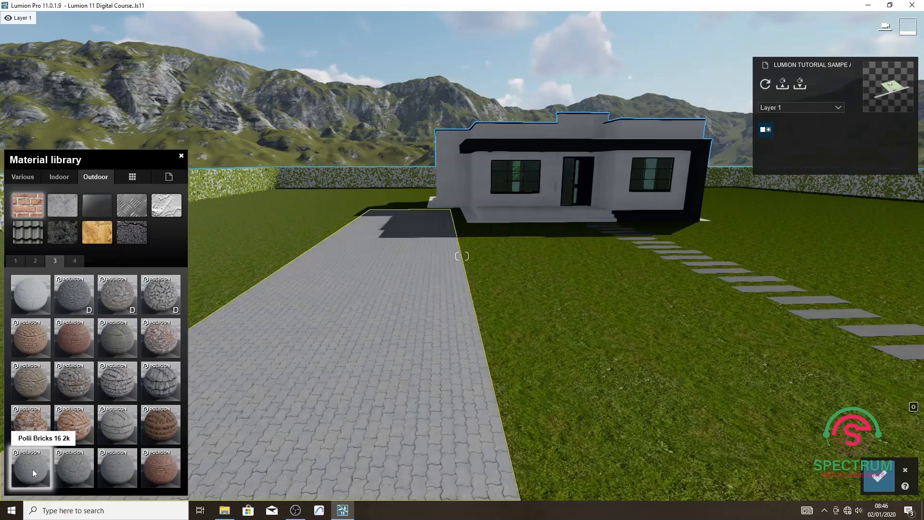
pyautogui.click(32, 468)
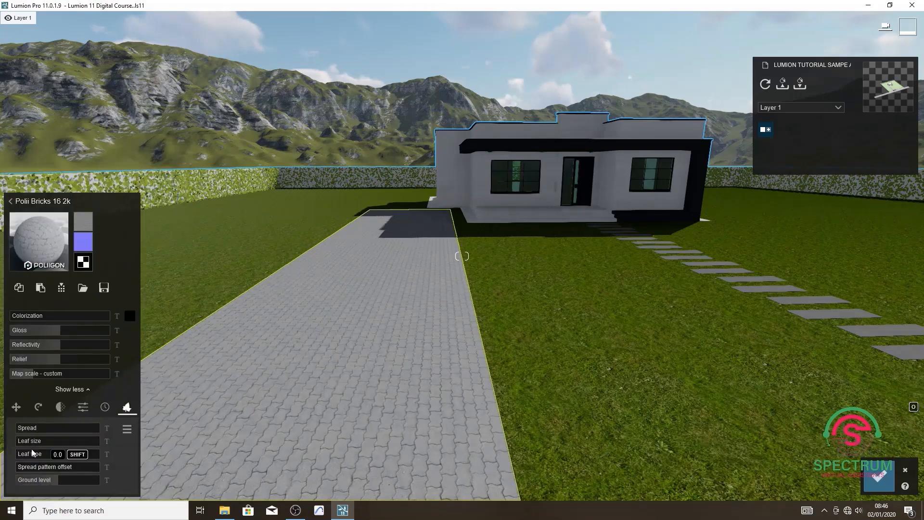
# Lower the driveway paving's gloss and reflectivity to the minimum, set its relief to about 1.3, and slightly reduce the map scale.
pyautogui.press('w')
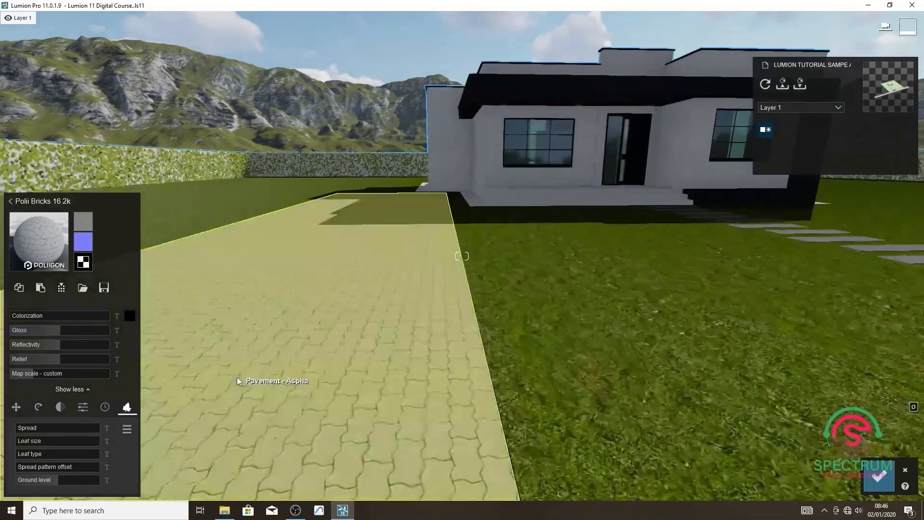
pyautogui.moveTo(16, 316); pyautogui.dragTo(16, 361)
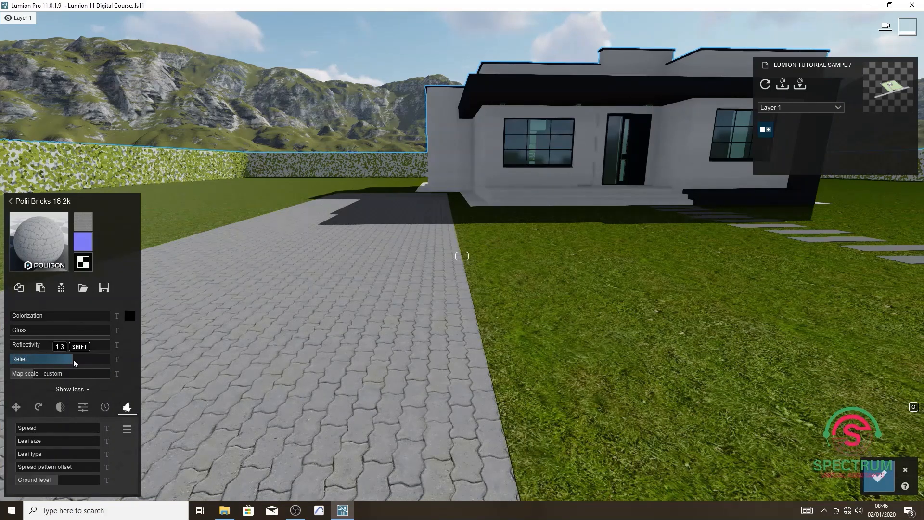
pyautogui.moveTo(37, 378); pyautogui.dragTo(32, 375)
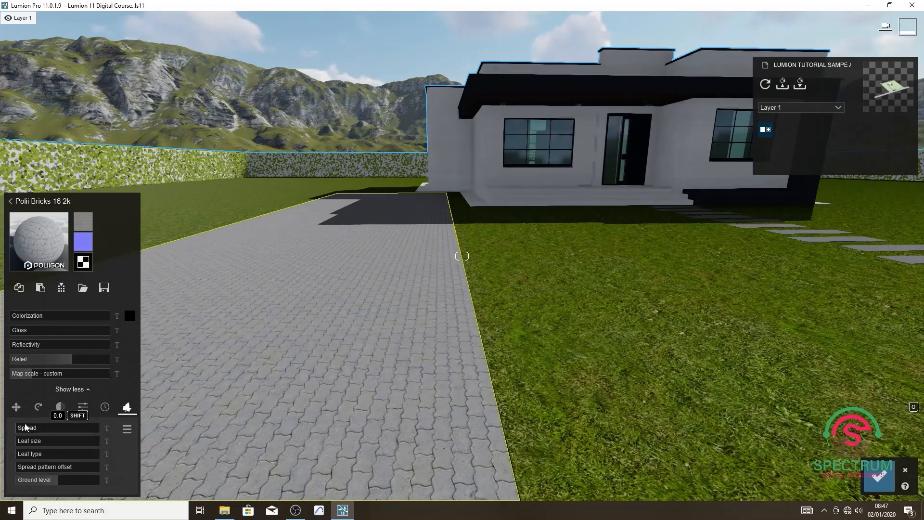
# Try the foliage spread and spread pattern offset on the driveway paving, keeping the paving free of leaves.
pyautogui.moveTo(19, 426)
pyautogui.mouseDown()
pyautogui.moveTo(82, 431)
pyautogui.moveTo(16, 428)
pyautogui.mouseUp()
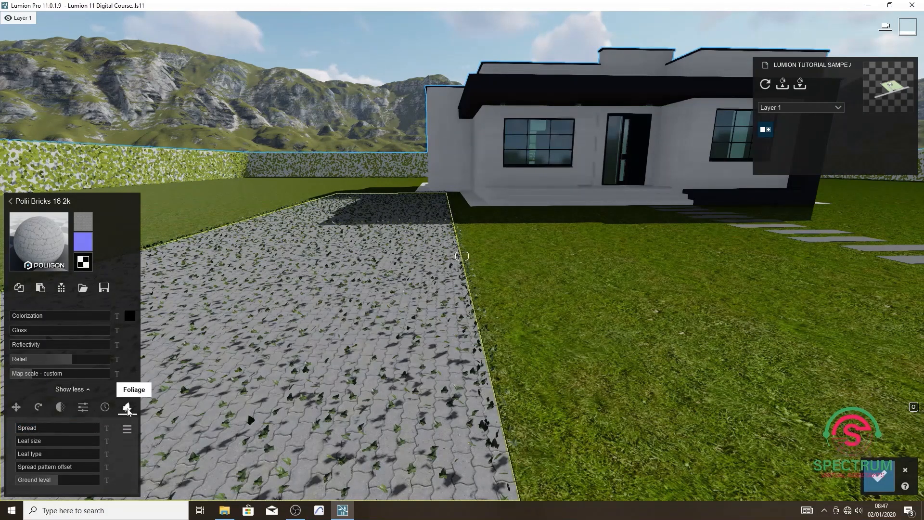
pyautogui.click(16, 408)
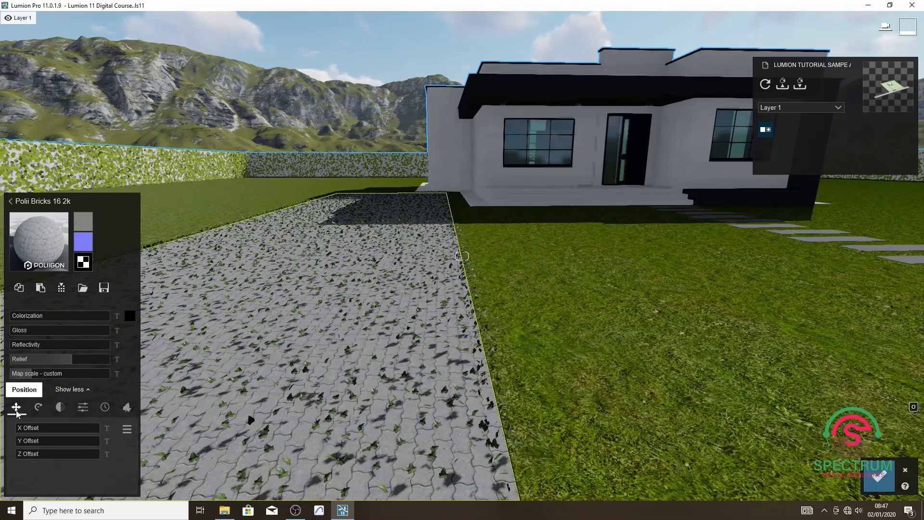
pyautogui.click(127, 408)
pyautogui.moveTo(54, 480); pyautogui.dragTo(81, 468)
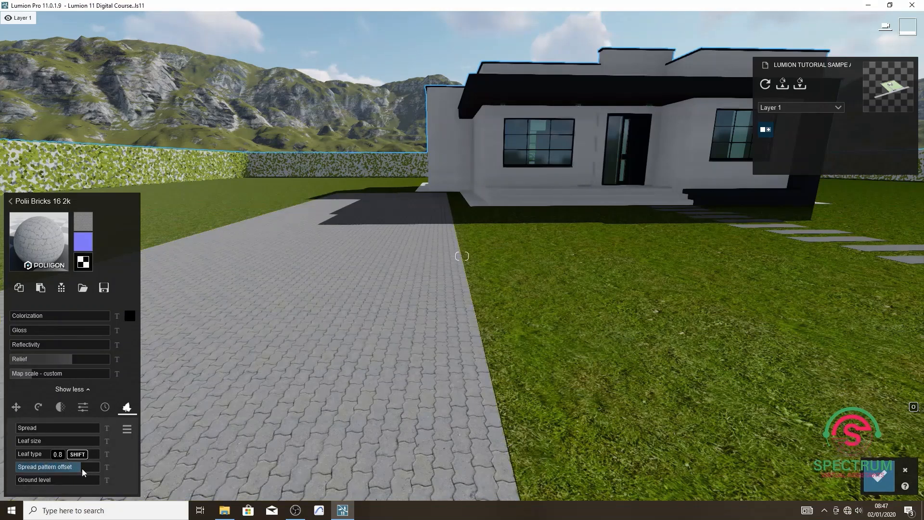
# Try the position offsets of the driveway paving, return them to zero and save the material changes.
pyautogui.click(16, 408)
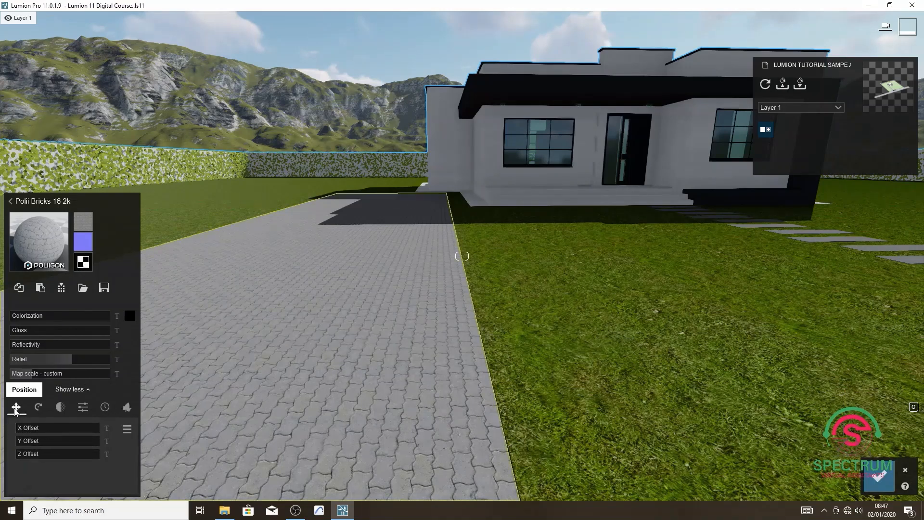
pyautogui.moveTo(22, 433); pyautogui.dragTo(8, 454)
pyautogui.moveTo(84, 440); pyautogui.dragTo(1, 428)
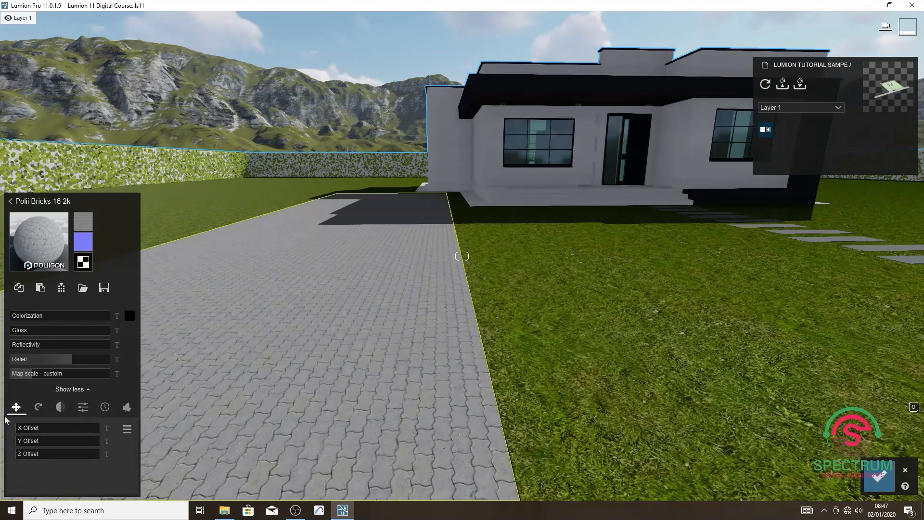
pyautogui.click(889, 477)
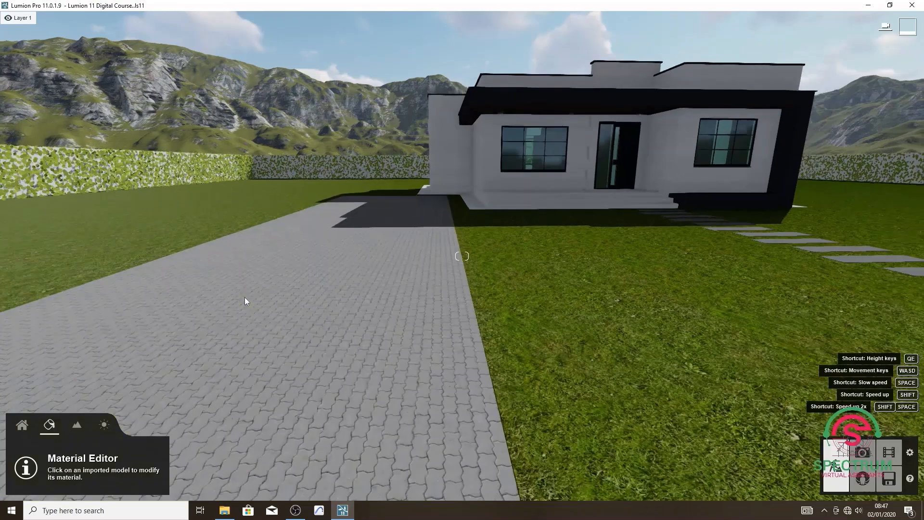
# Open the Paint - Titanium stepping stones in front of the house for material editing and display the Outdoor concrete materials.
pyautogui.press('s')
pyautogui.press('d')
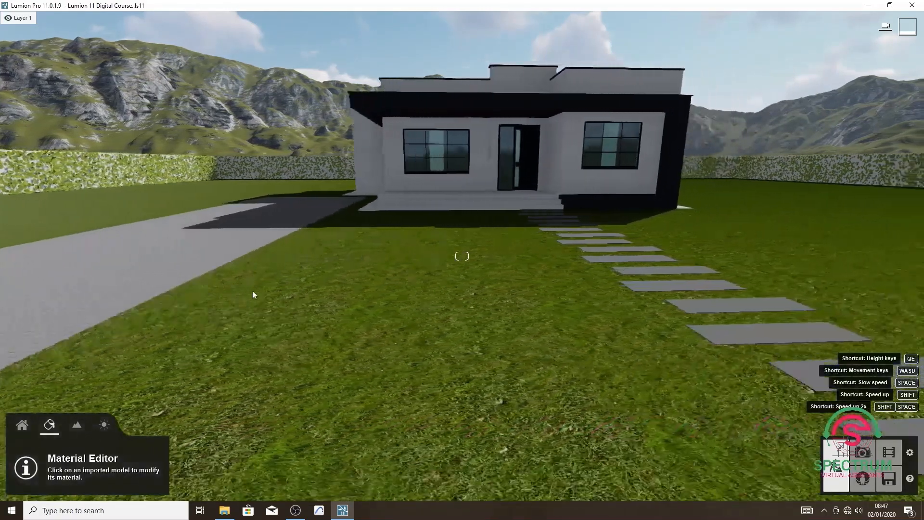
pyautogui.press('d')
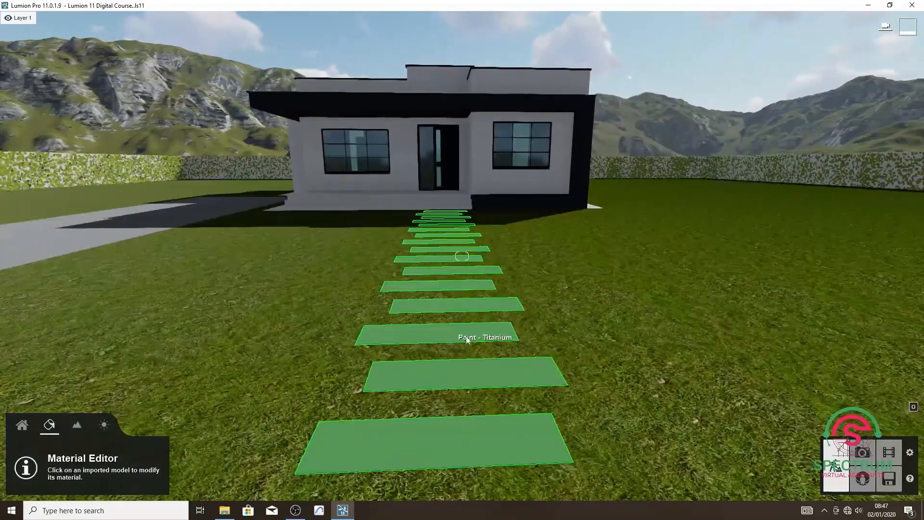
pyautogui.click(448, 332)
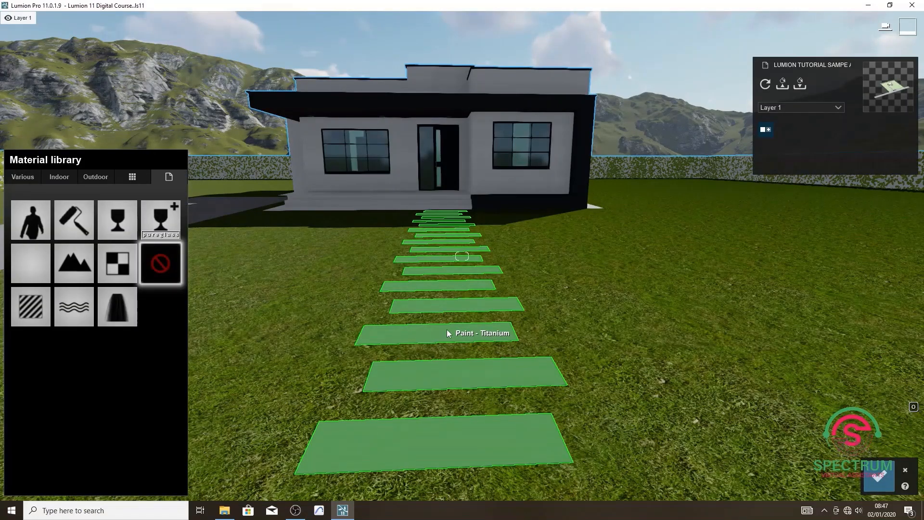
pyautogui.click(99, 177)
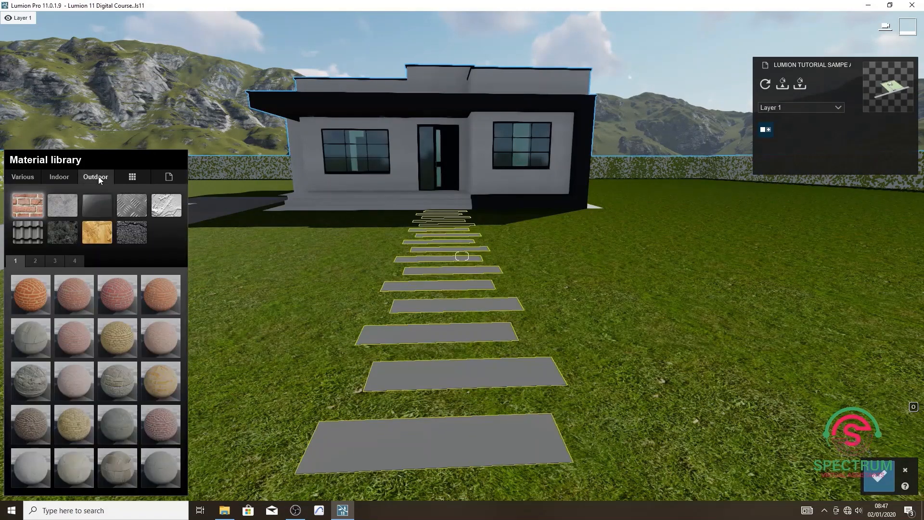
pyautogui.click(70, 207)
pyautogui.click(71, 261)
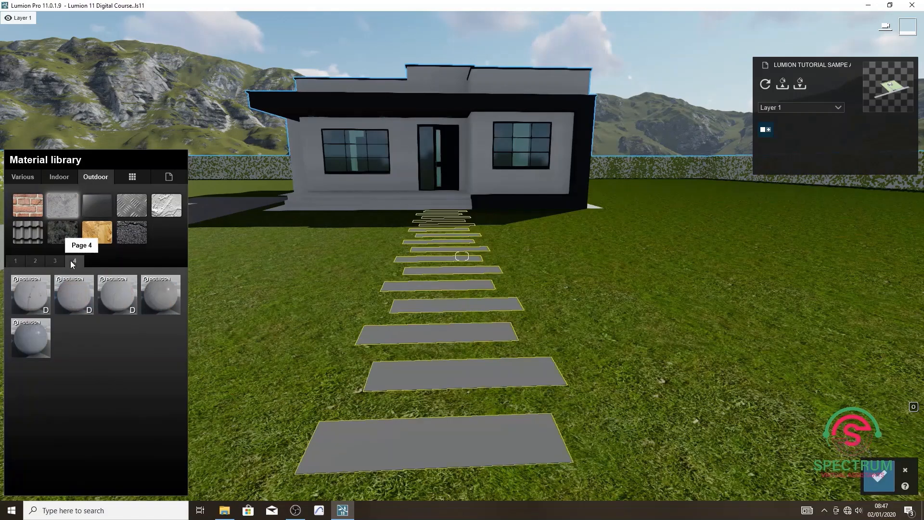
# Try several Poliigon concretes on the stepping stones, including Polii Concrete 010 VAR1 2K, Polii Concrete 19 2k and Polii Concrete 14 2k.
pyautogui.click(56, 262)
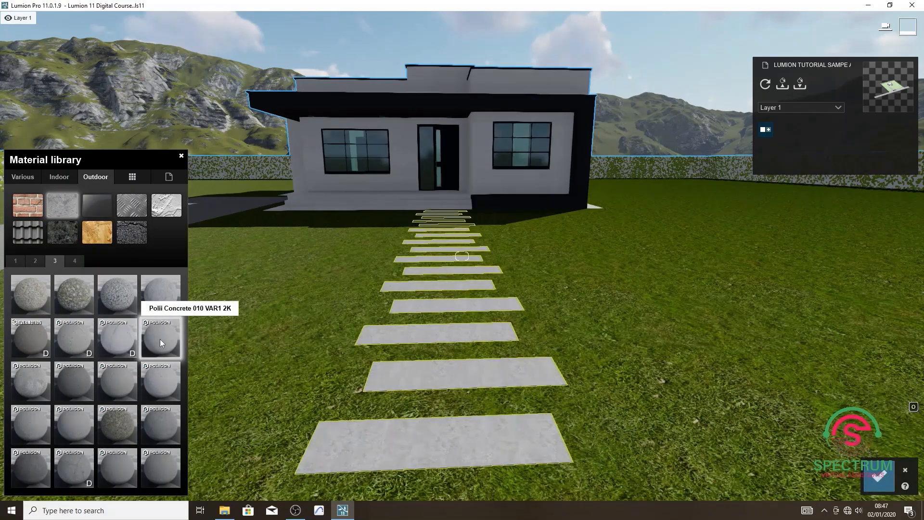
pyautogui.press('w')
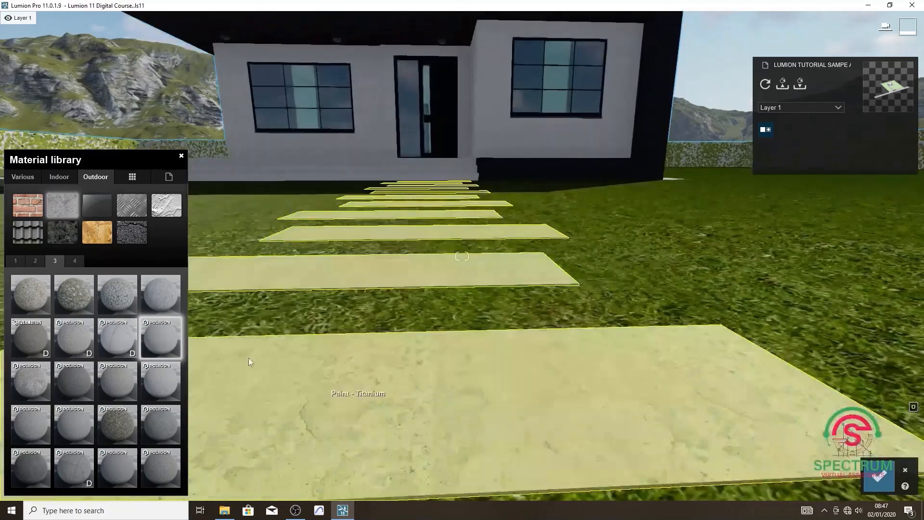
pyautogui.click(158, 436)
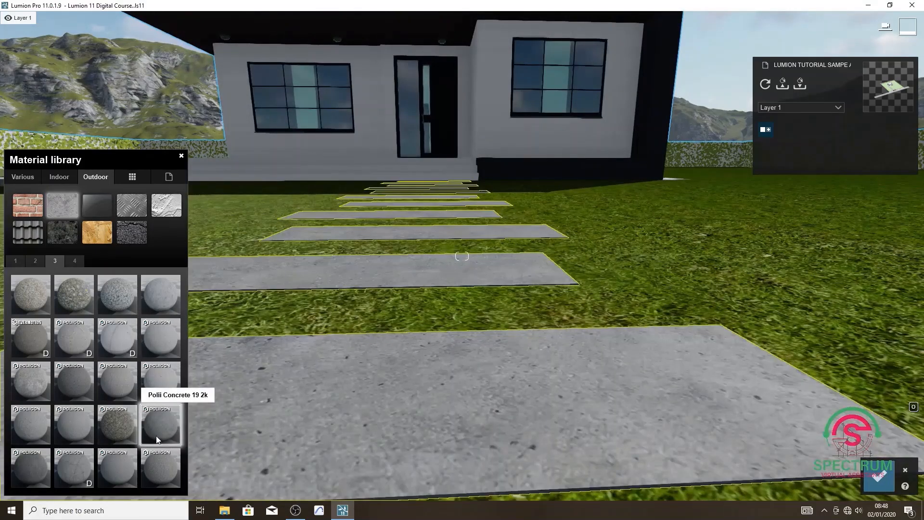
pyautogui.click(34, 427)
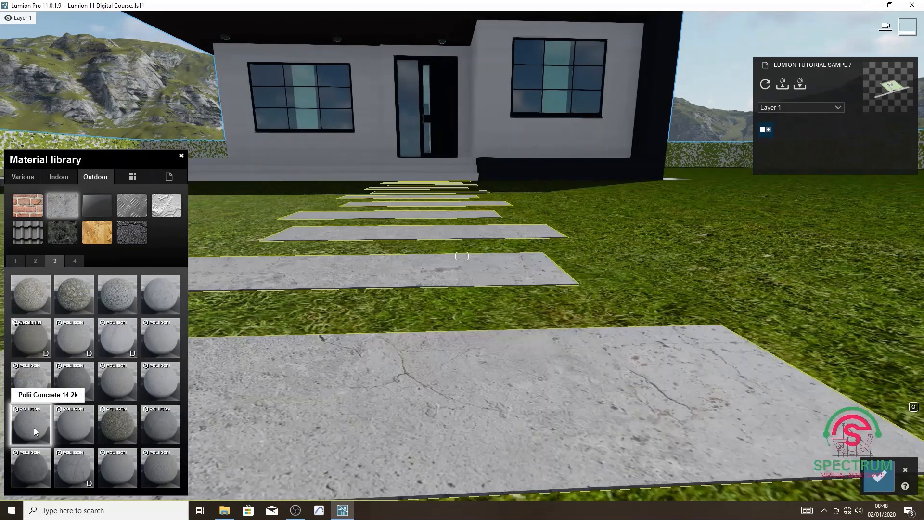
pyautogui.click(68, 431)
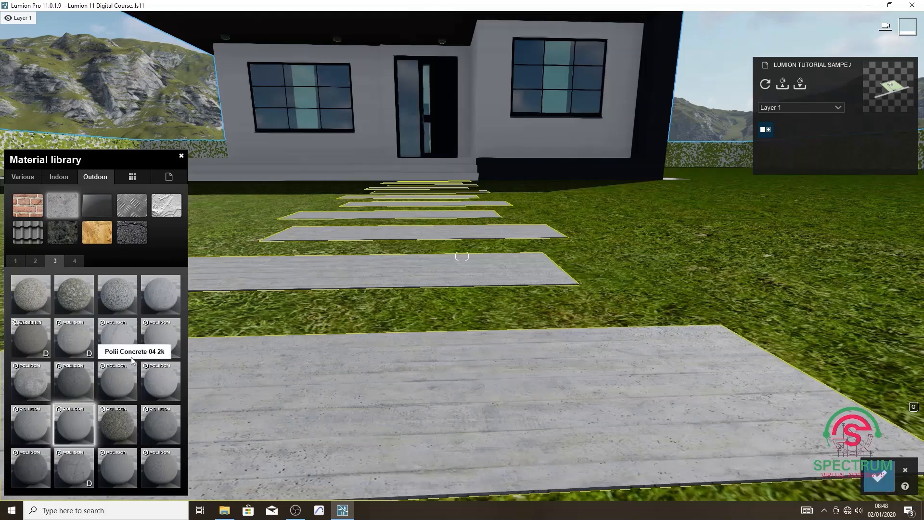
# Try Concrete 025 1024 and two neighbouring light concrete materials on the stepping stones.
pyautogui.click(27, 261)
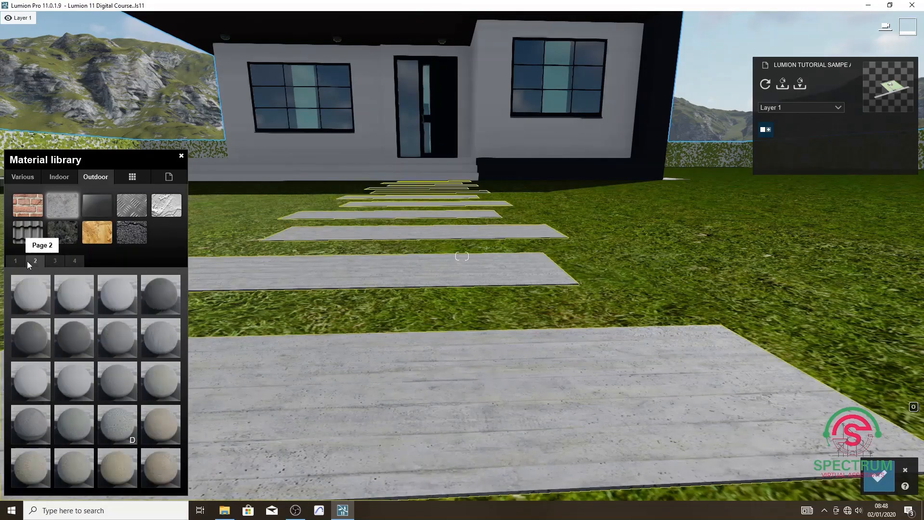
pyautogui.click(127, 302)
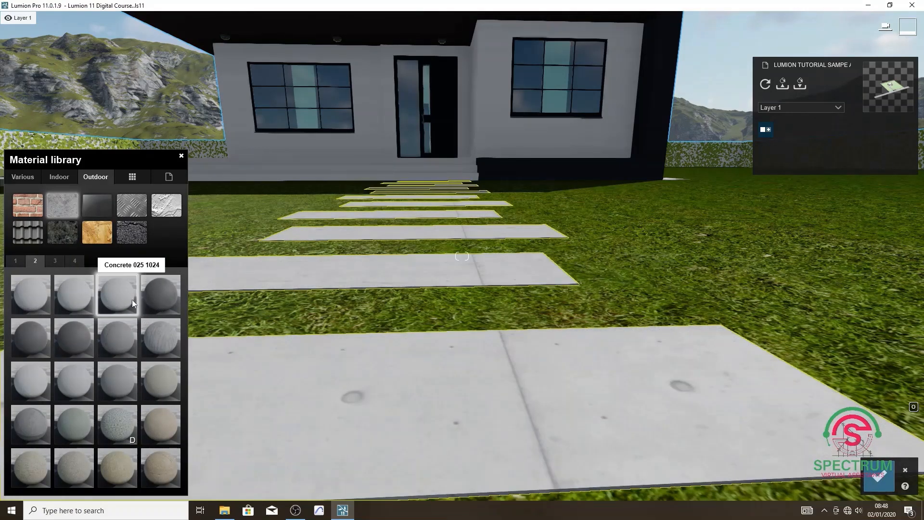
pyautogui.click(85, 300)
pyautogui.click(46, 302)
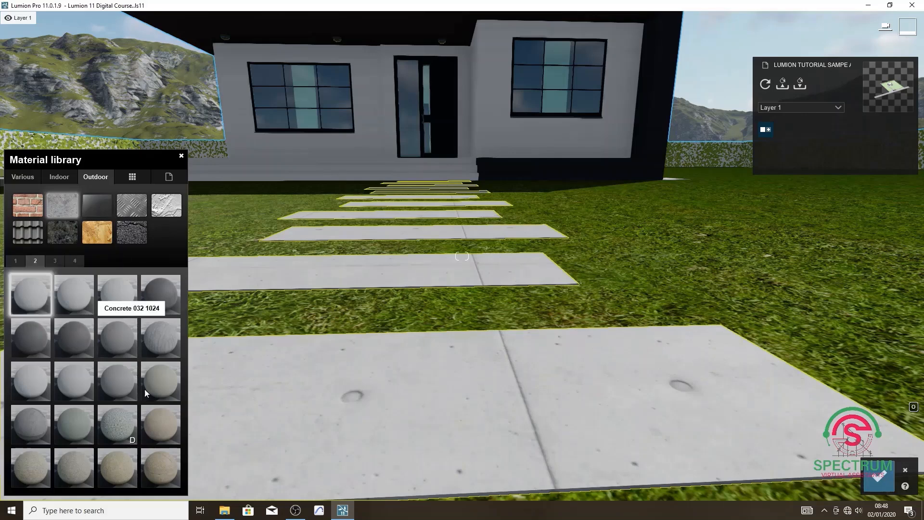
# Apply Concrete 045 1024 to the stepping stones, lower its gloss, reflectivity and relief to the minimum, and save the changes.
pyautogui.click(85, 384)
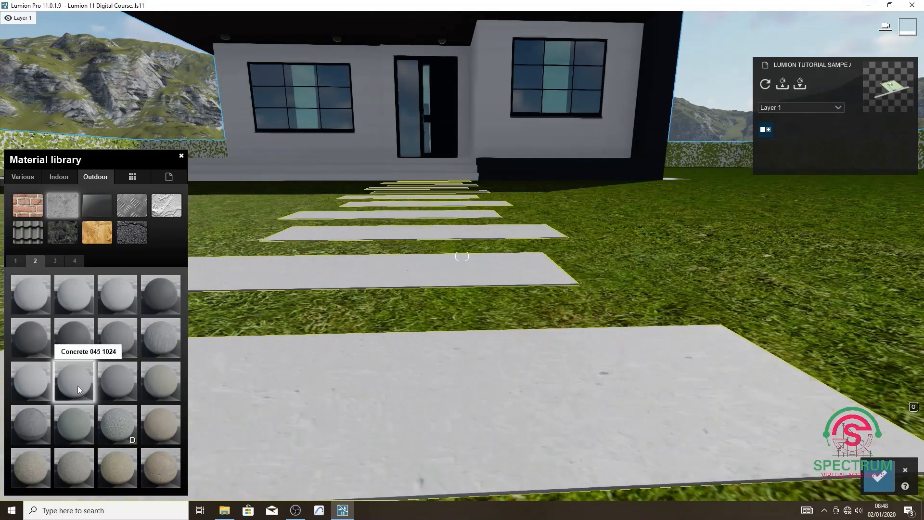
pyautogui.click(77, 385)
pyautogui.moveTo(45, 331); pyautogui.dragTo(1, 353)
pyautogui.moveTo(39, 359); pyautogui.dragTo(3, 364)
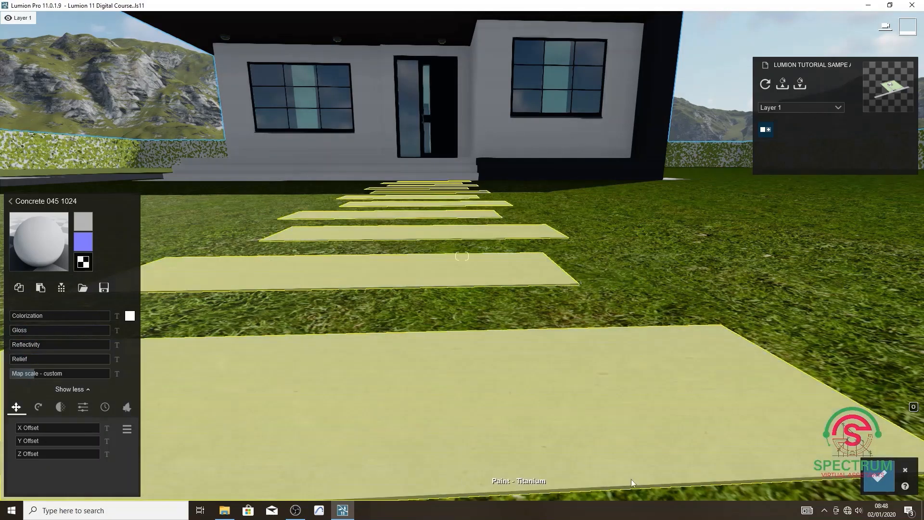
pyautogui.click(880, 480)
# Examine the finished stepping stones, driveway and lawn from beyond the front wall and from closer to the house.
pyautogui.press('s')
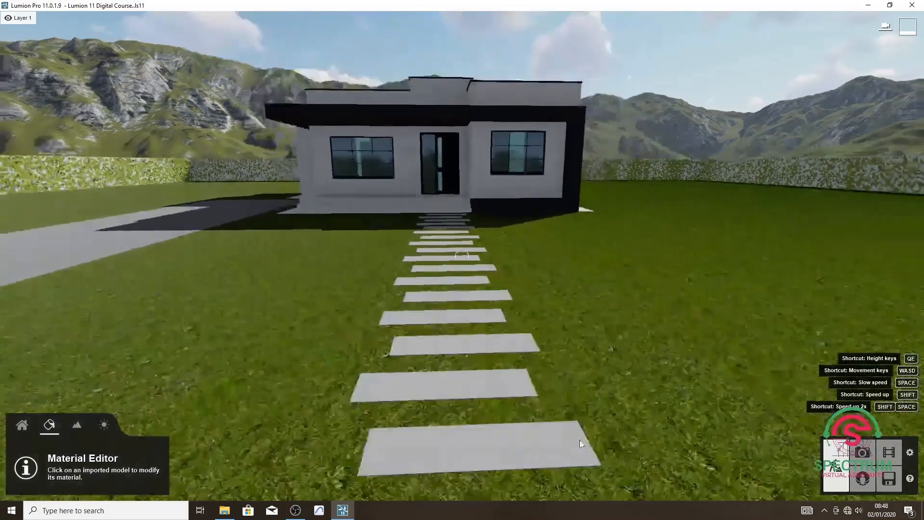
pyautogui.moveTo(580, 441); pyautogui.dragTo(511, 367, button='right')
pyautogui.press('s')
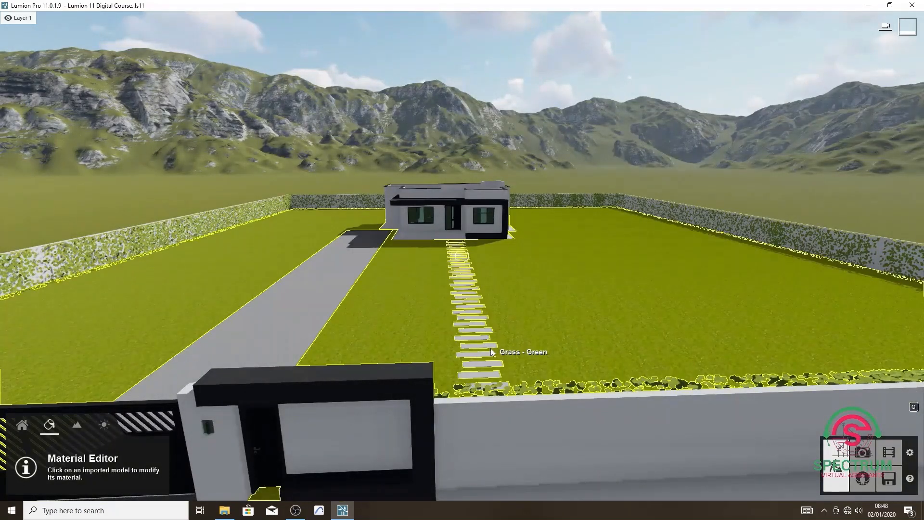
pyautogui.moveTo(491, 351); pyautogui.dragTo(542, 253, button='right')
pyautogui.press('w')
pyautogui.press('w')
pyautogui.press('w')
pyautogui.press('s')
pyautogui.press('s')
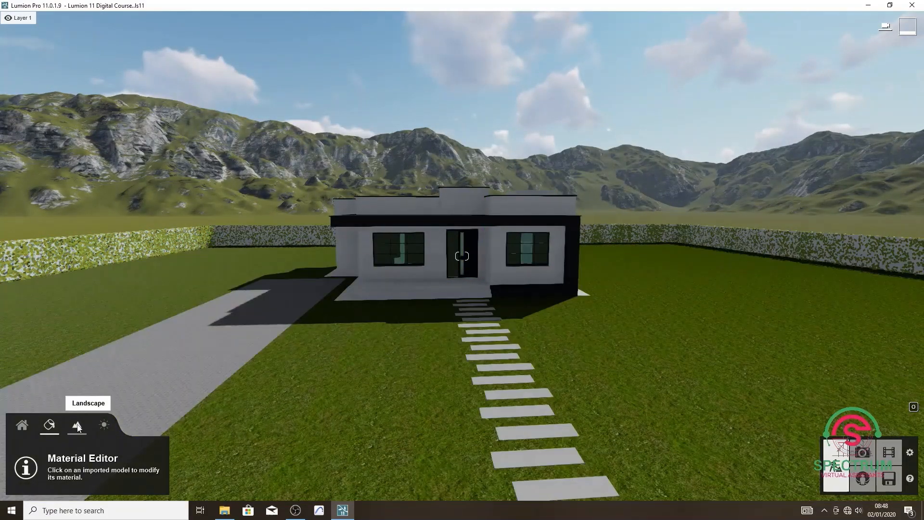
# Look through the landscape tools: height with Lower, water, ocean, paint, OpenStreetMap and grass.
pyautogui.click(78, 427)
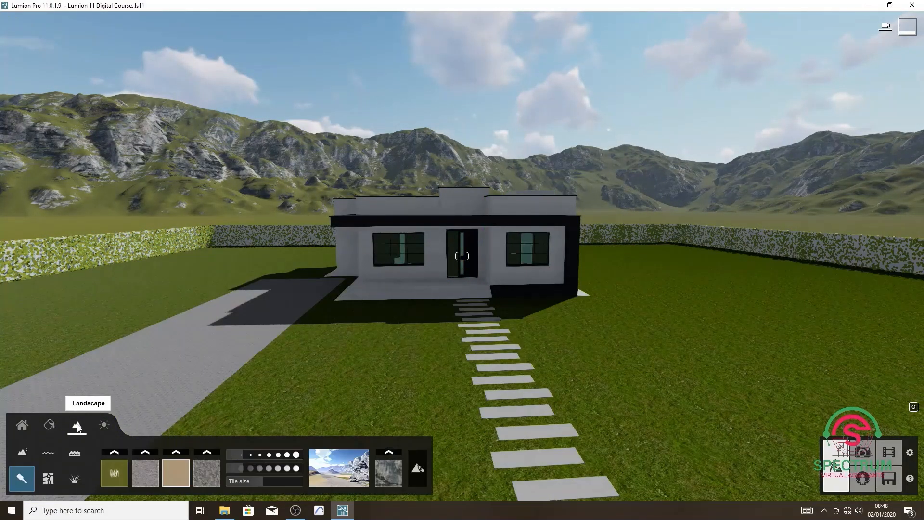
pyautogui.click(25, 452)
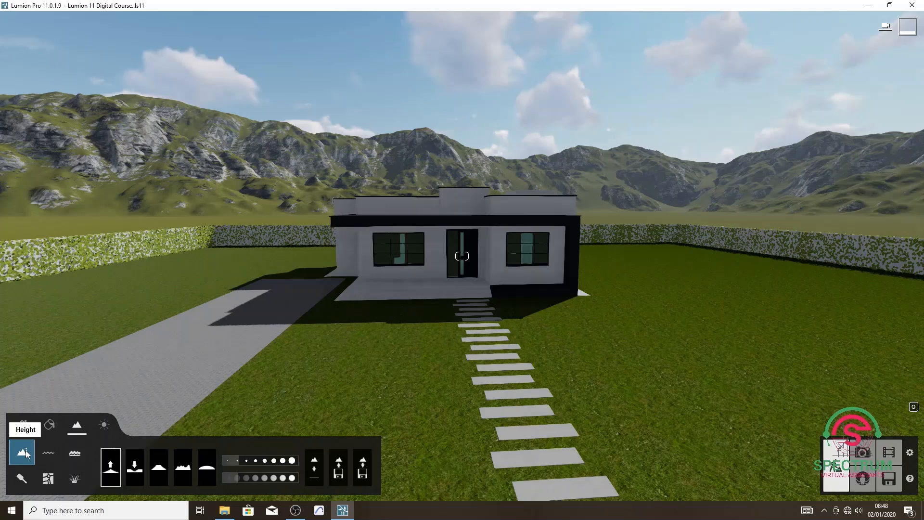
pyautogui.click(140, 464)
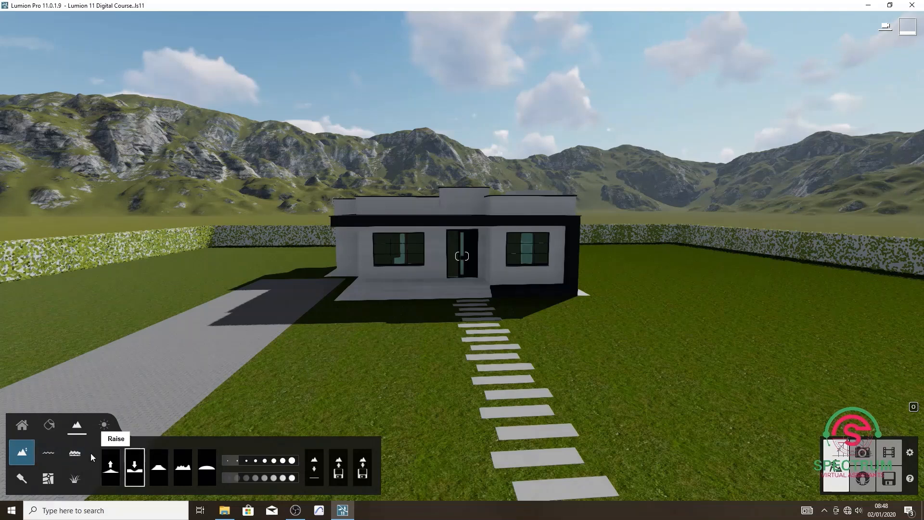
pyautogui.click(50, 456)
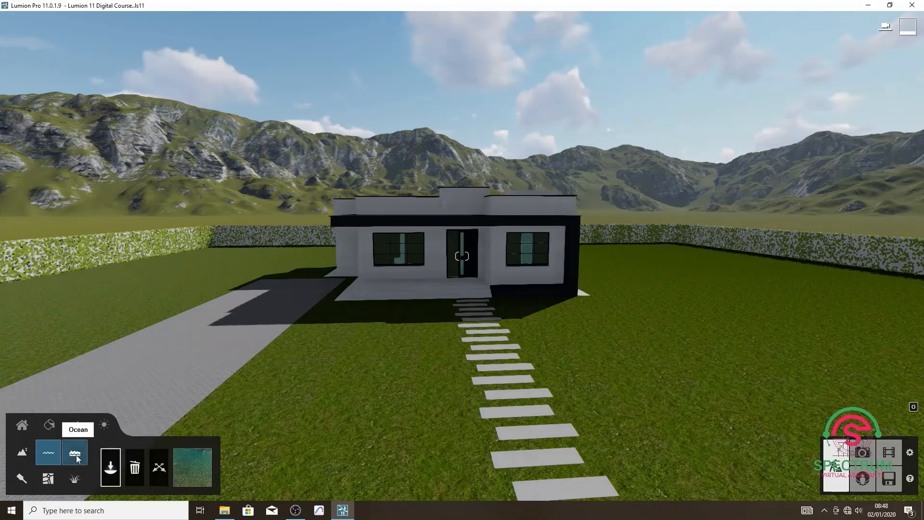
pyautogui.click(75, 454)
pyautogui.click(21, 479)
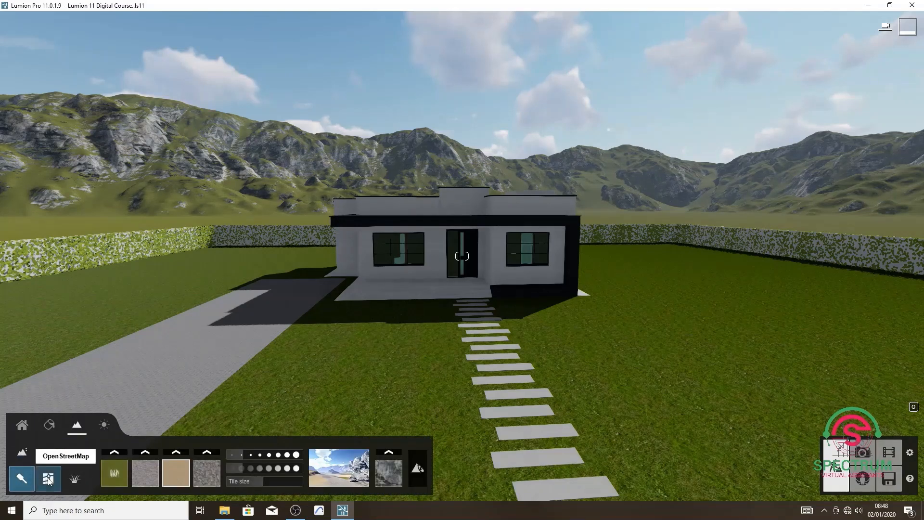
pyautogui.click(49, 479)
pyautogui.click(74, 479)
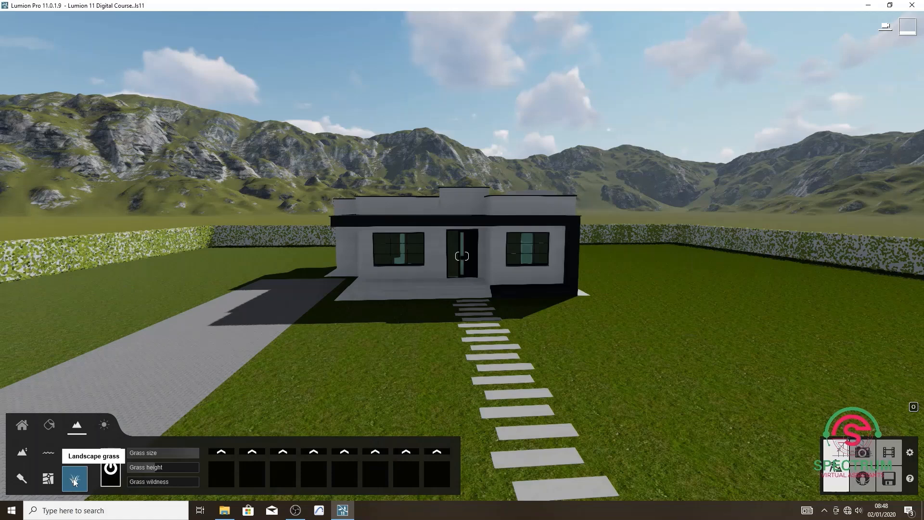
# Open the weather settings and try the third cloud preset of the second row on the sky.
pyautogui.click(104, 425)
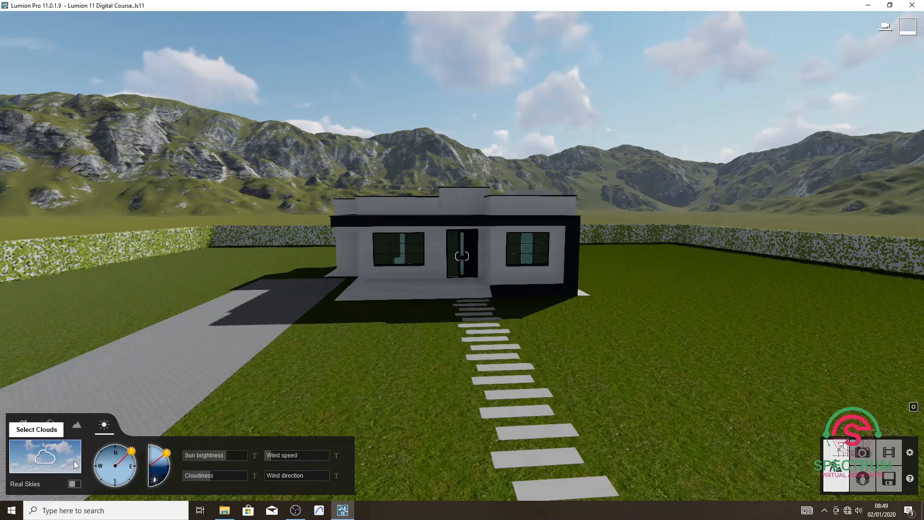
pyautogui.click(74, 460)
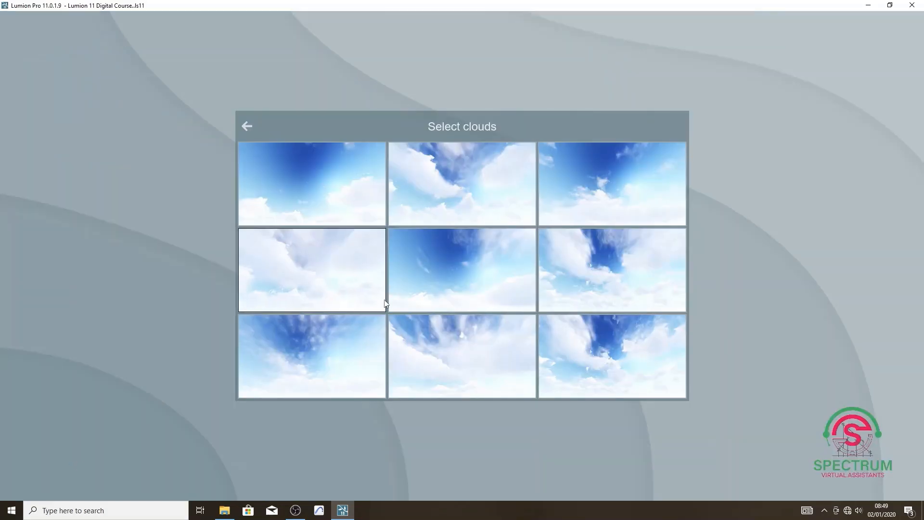
pyautogui.click(595, 266)
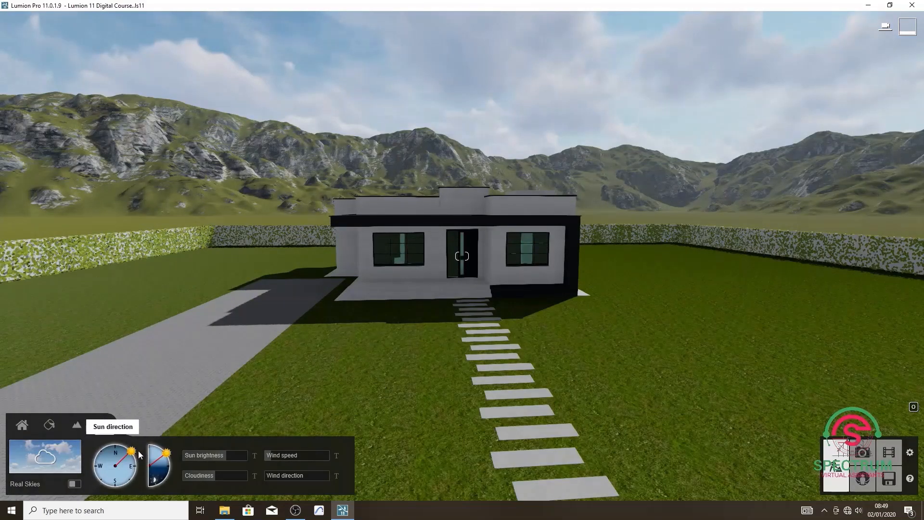
# Turn the sun direction to the south, raise the sun slightly, and apply the first cloud preset to the sky.
pyautogui.moveTo(132, 453); pyautogui.dragTo(124, 475)
pyautogui.moveTo(166, 454); pyautogui.dragTo(154, 449)
pyautogui.moveTo(163, 465)
pyautogui.mouseDown()
pyautogui.moveTo(164, 475)
pyautogui.moveTo(164, 466)
pyautogui.moveTo(135, 467)
pyautogui.moveTo(133, 453)
pyautogui.moveTo(166, 456)
pyautogui.moveTo(129, 448)
pyautogui.moveTo(161, 454)
pyautogui.moveTo(135, 456)
pyautogui.moveTo(115, 483)
pyautogui.mouseUp()
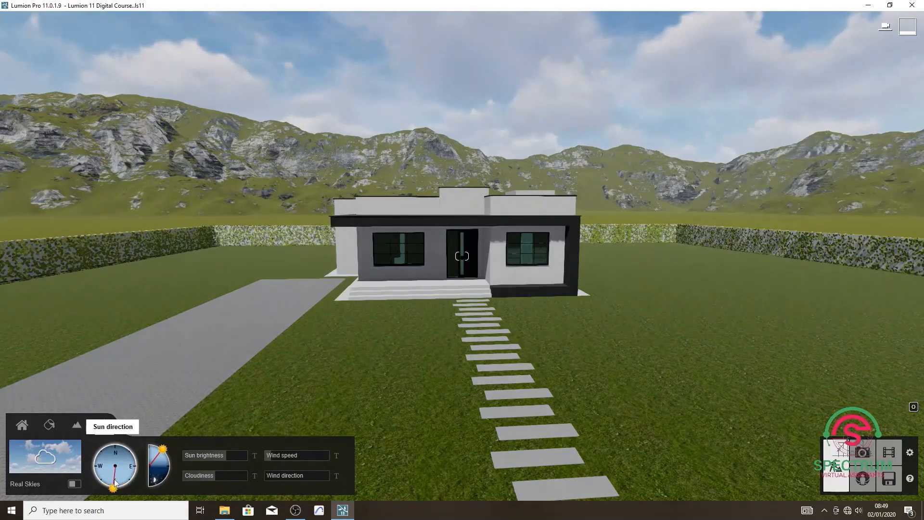
pyautogui.click(52, 457)
pyautogui.click(343, 200)
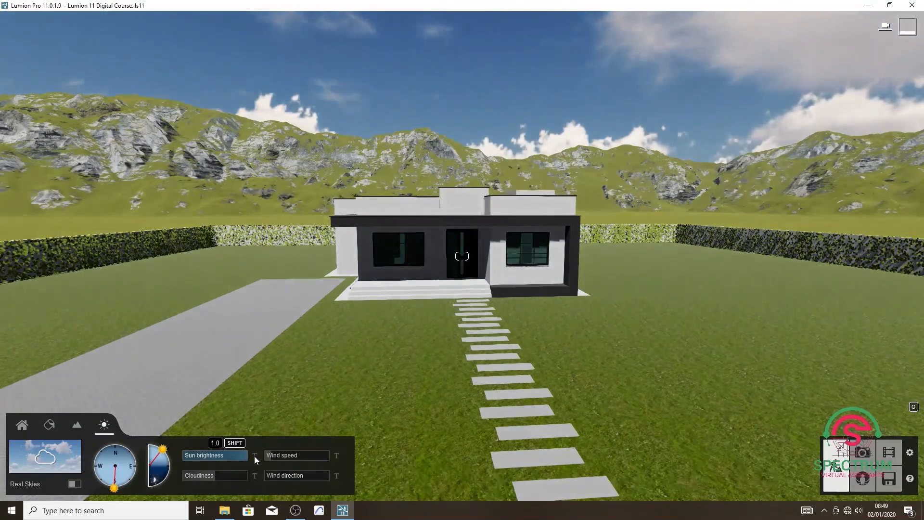
# Try heavier clouds and stronger wind, reduce the cloudiness to its minimum, and slightly lower the sun brightness.
pyautogui.moveTo(216, 478); pyautogui.dragTo(236, 475)
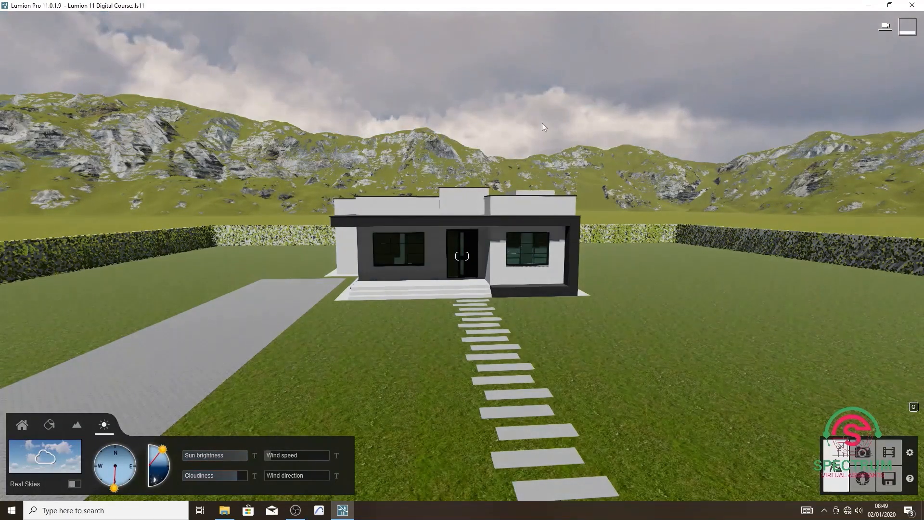
pyautogui.moveTo(272, 455); pyautogui.dragTo(329, 449)
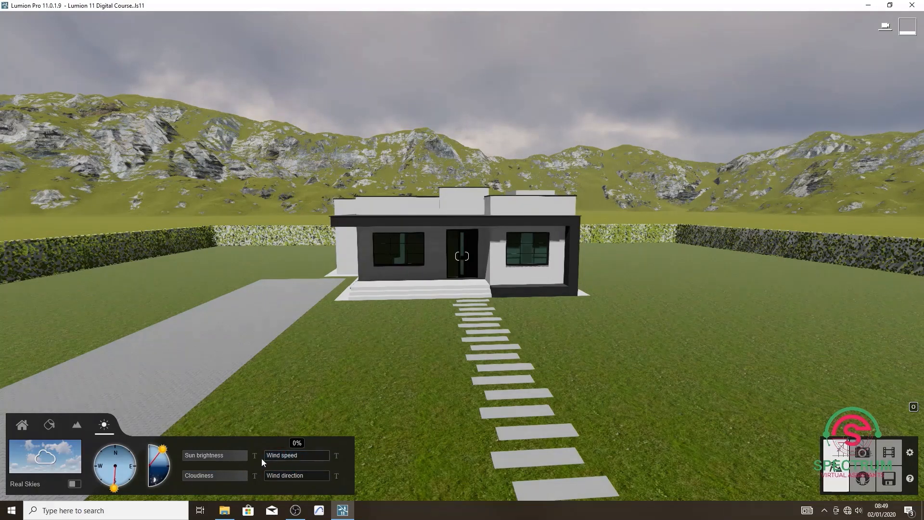
pyautogui.moveTo(233, 476); pyautogui.dragTo(184, 477)
pyautogui.moveTo(232, 452)
pyautogui.mouseDown()
pyautogui.moveTo(178, 454)
pyautogui.moveTo(235, 454)
pyautogui.mouseUp()
pyautogui.click(78, 426)
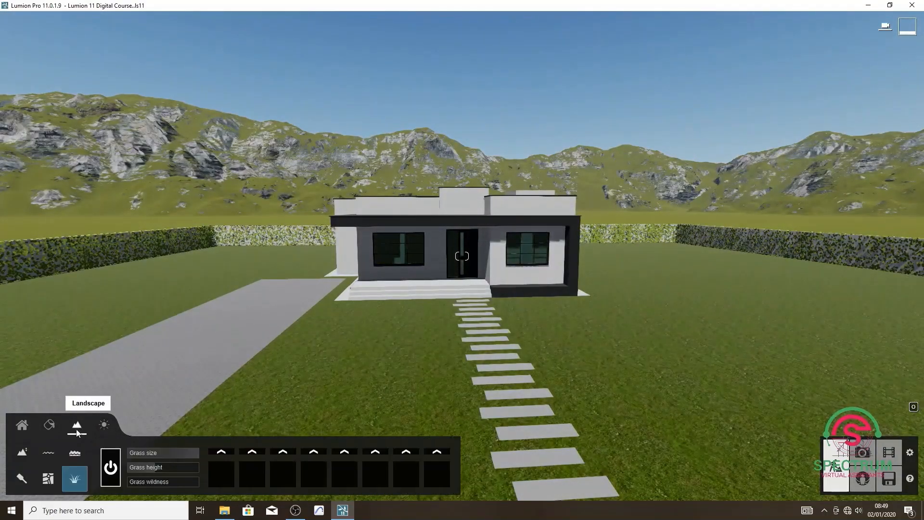
pyautogui.click(56, 425)
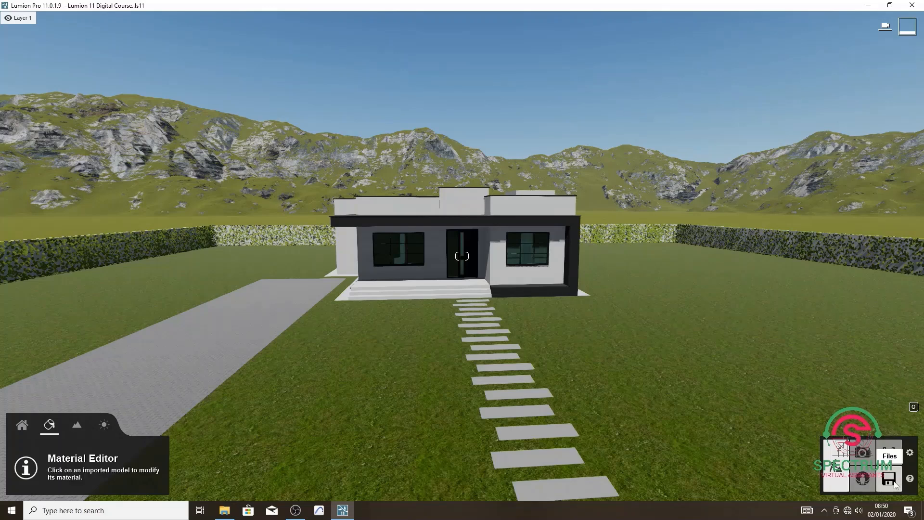
# Save the project and reload the saved Lumion 11 Digital Course file from the recent projects.
pyautogui.click(893, 483)
pyautogui.click(453, 253)
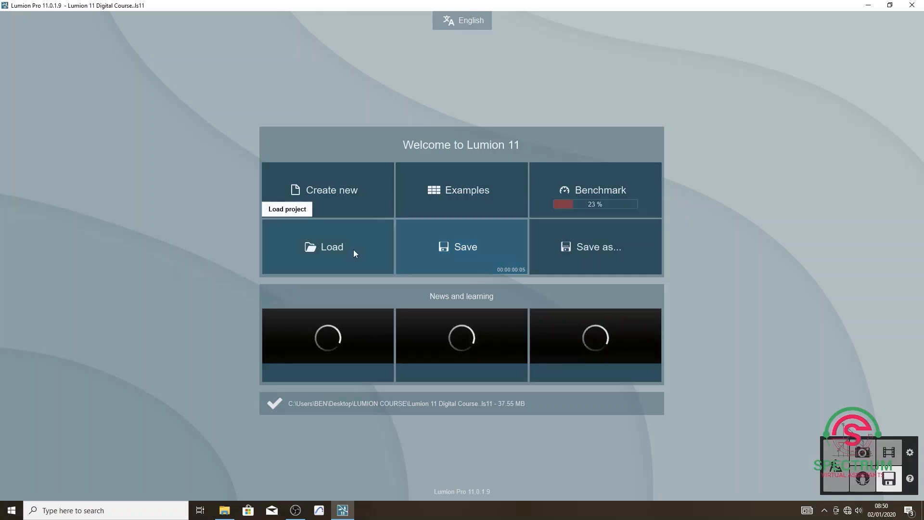
pyautogui.click(341, 247)
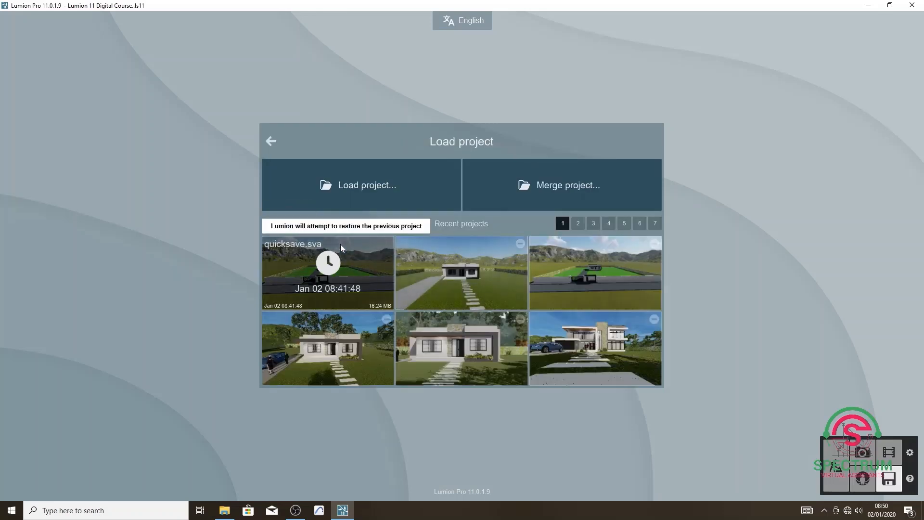
pyautogui.click(466, 271)
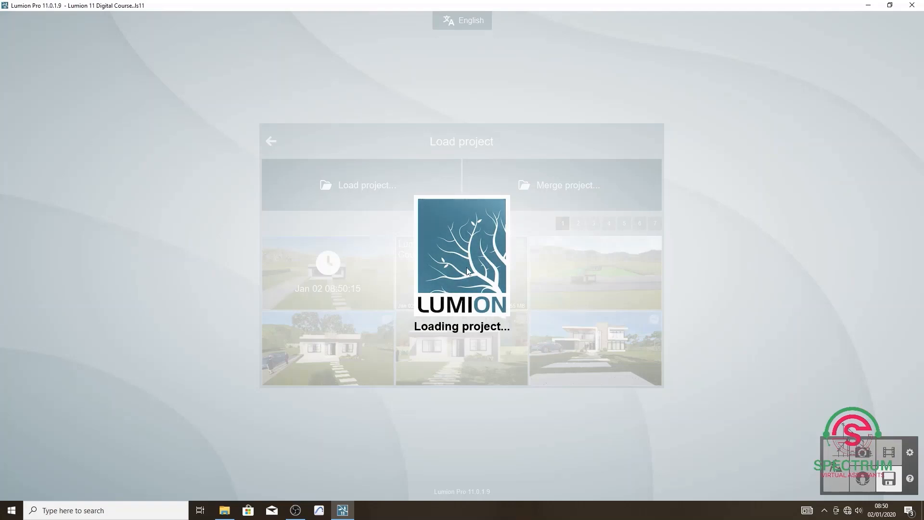
# Set the sun direction slightly east of south and lower the sun height for stronger shading on the house front.
pyautogui.press('w')
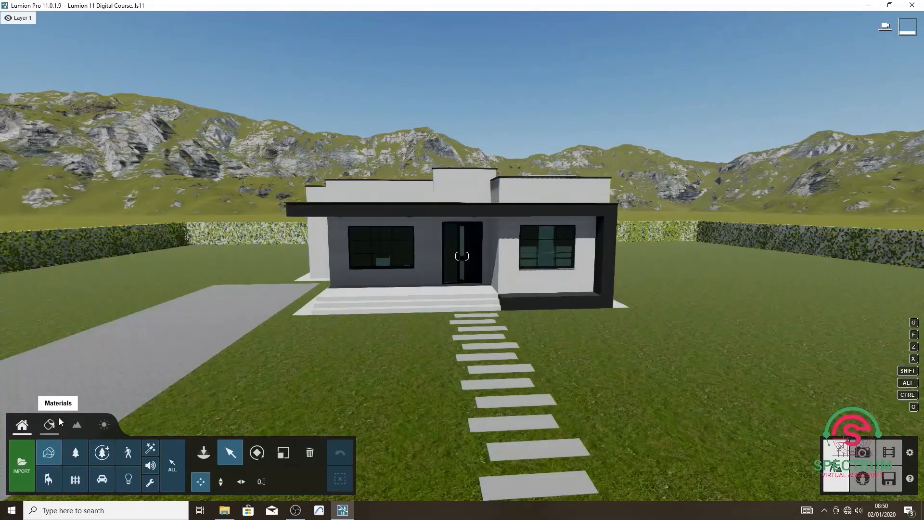
pyautogui.click(104, 424)
pyautogui.moveTo(114, 487)
pyautogui.mouseDown()
pyautogui.moveTo(130, 480)
pyautogui.moveTo(131, 465)
pyautogui.moveTo(124, 483)
pyautogui.mouseUp()
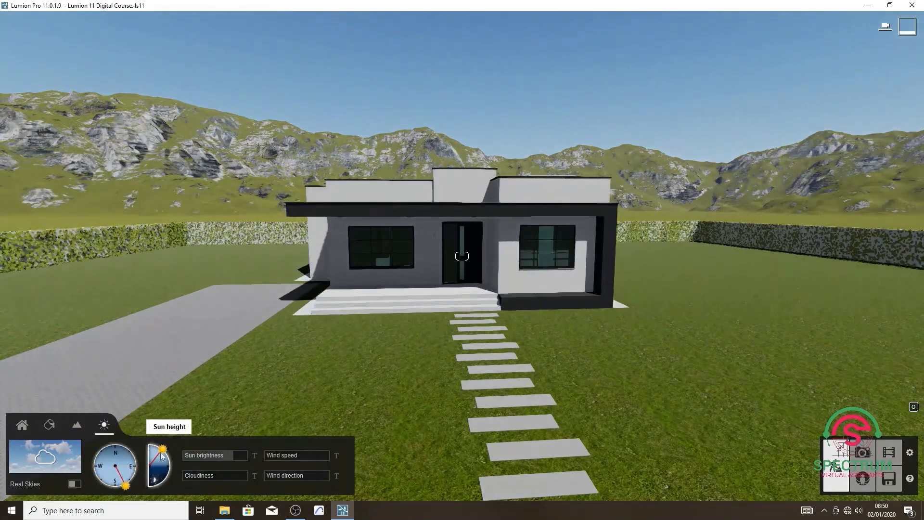
pyautogui.moveTo(162, 450); pyautogui.dragTo(168, 461)
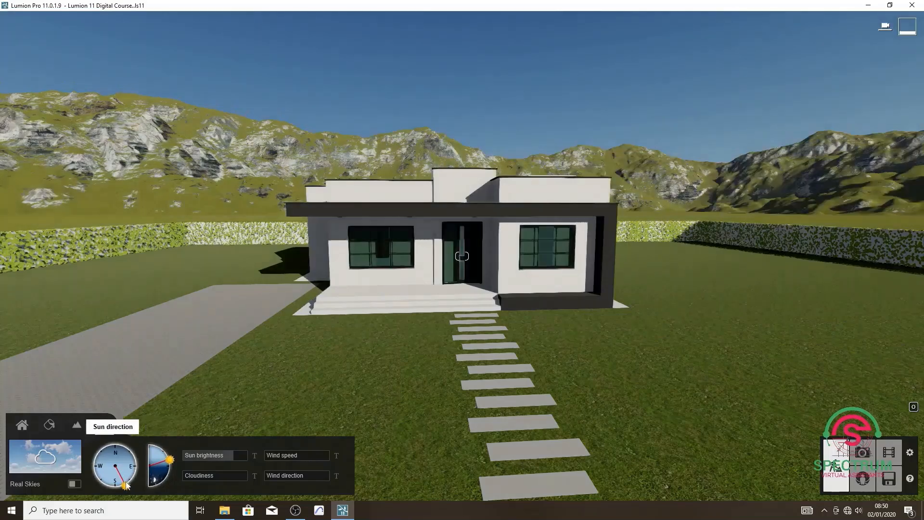
pyautogui.moveTo(124, 483)
pyautogui.mouseDown()
pyautogui.moveTo(132, 477)
pyautogui.moveTo(120, 488)
pyautogui.mouseUp()
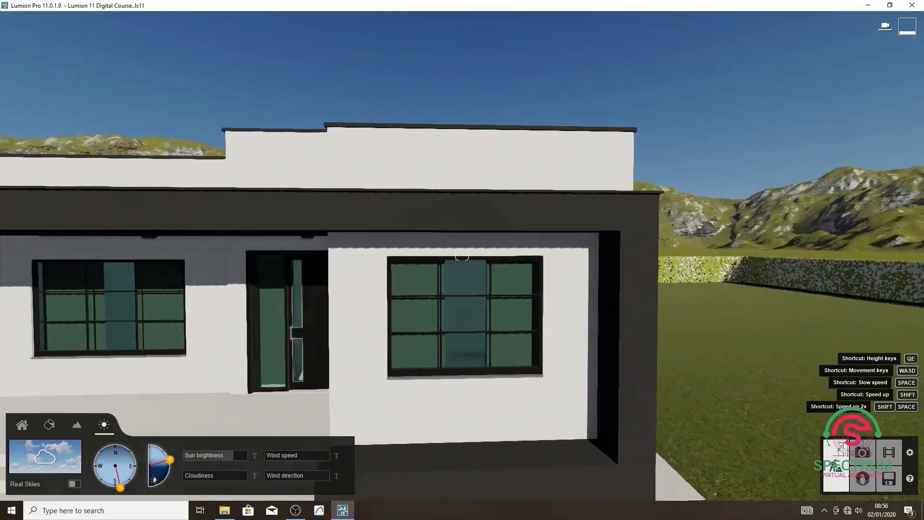
# Open the MAZERA surface above and around the front door for material editing.
pyautogui.moveTo(544, 344); pyautogui.dragTo(502, 345, button='right')
pyautogui.press('d')
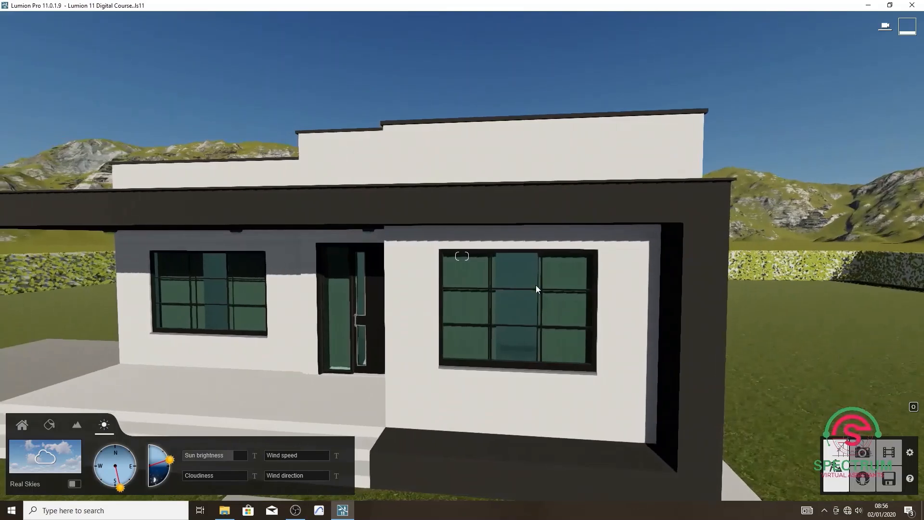
pyautogui.click(49, 424)
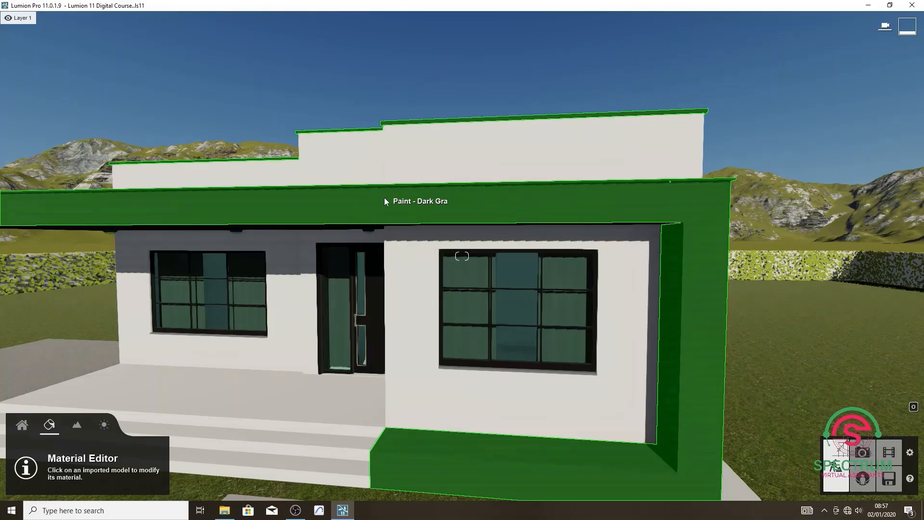
pyautogui.press('s')
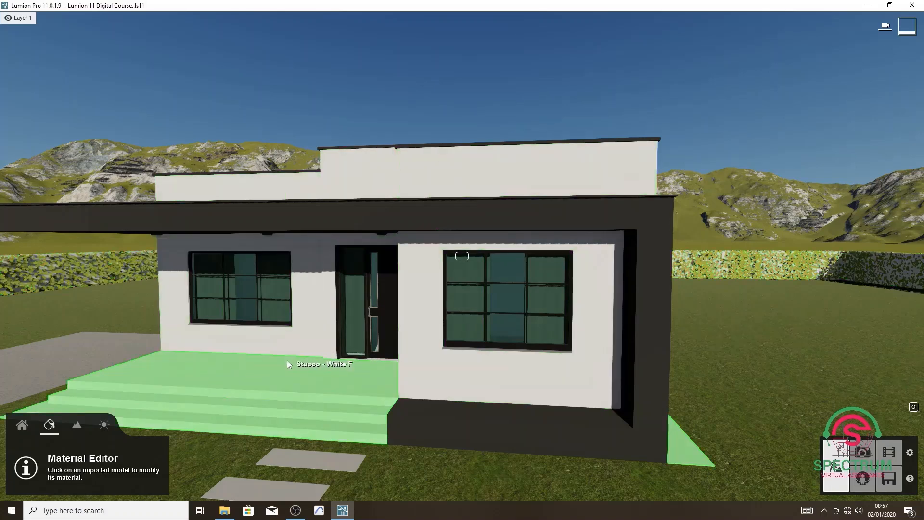
pyautogui.scroll(-3, 347, 365)
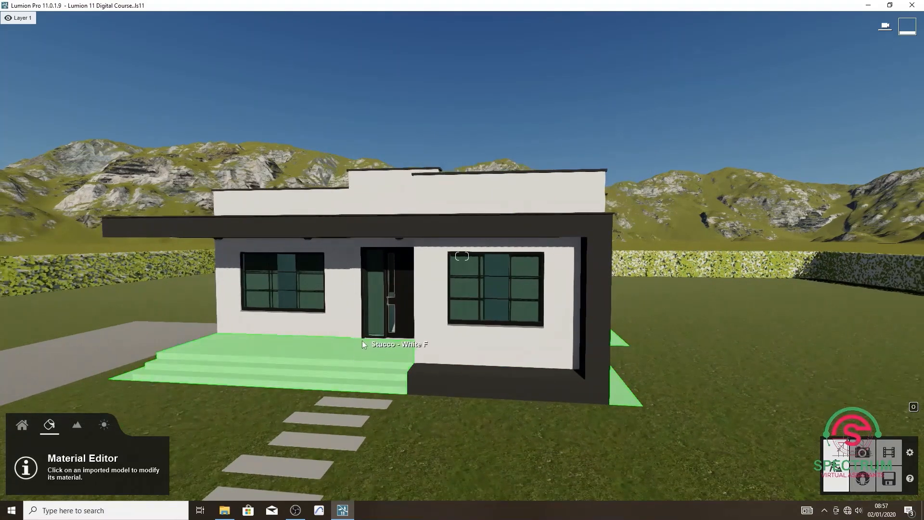
pyautogui.scroll(5, 114, 310)
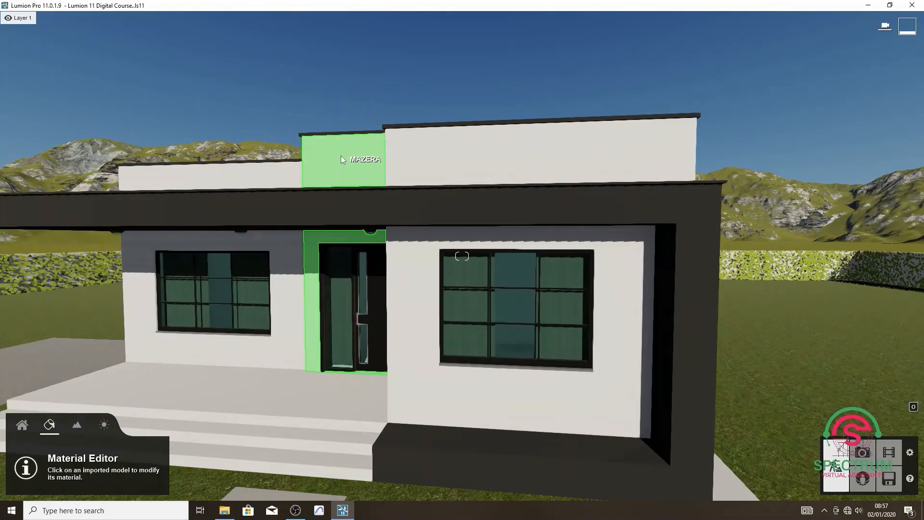
pyautogui.click(341, 156)
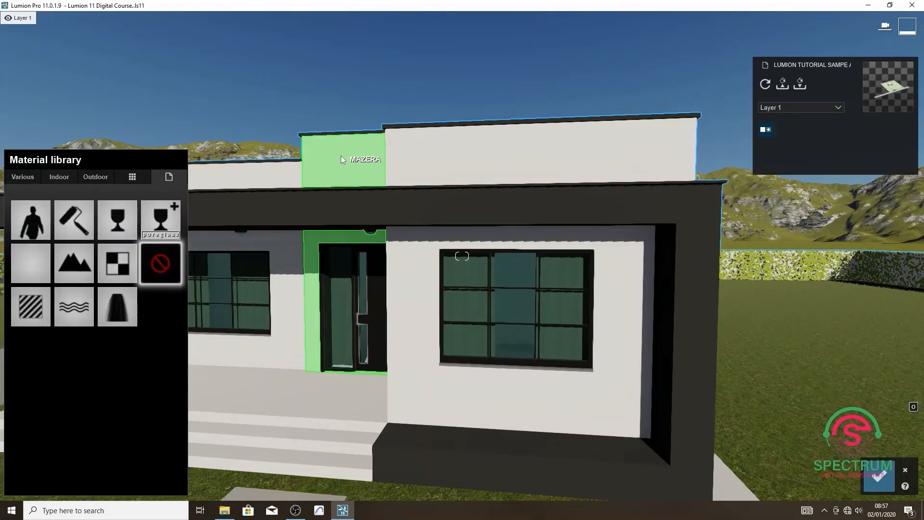
pyautogui.click(107, 178)
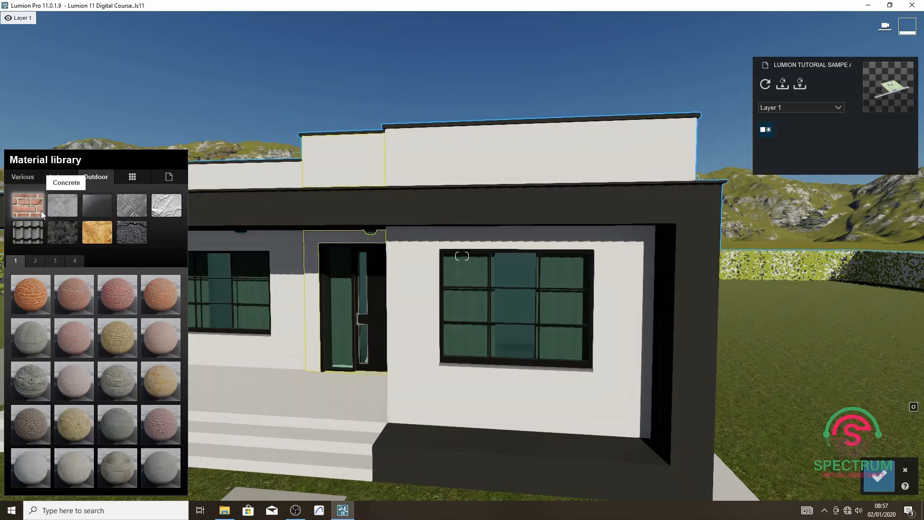
pyautogui.click(62, 231)
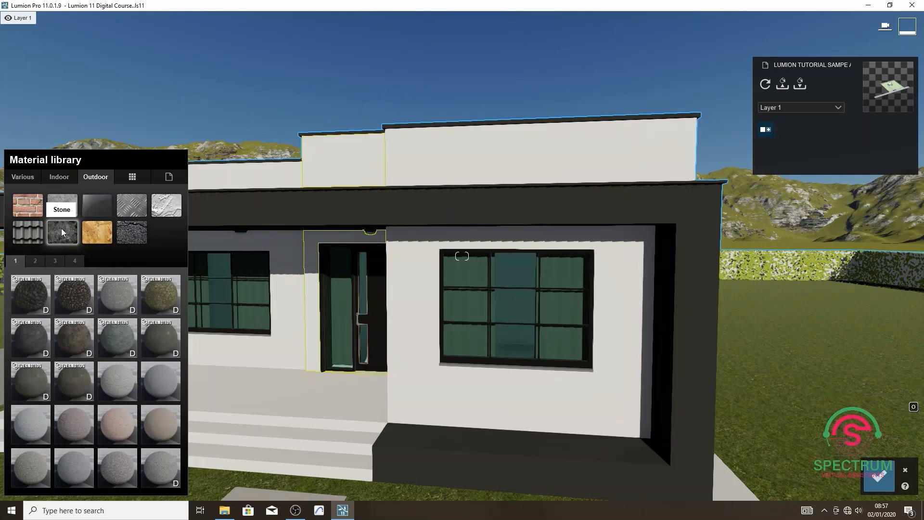
pyautogui.click(36, 261)
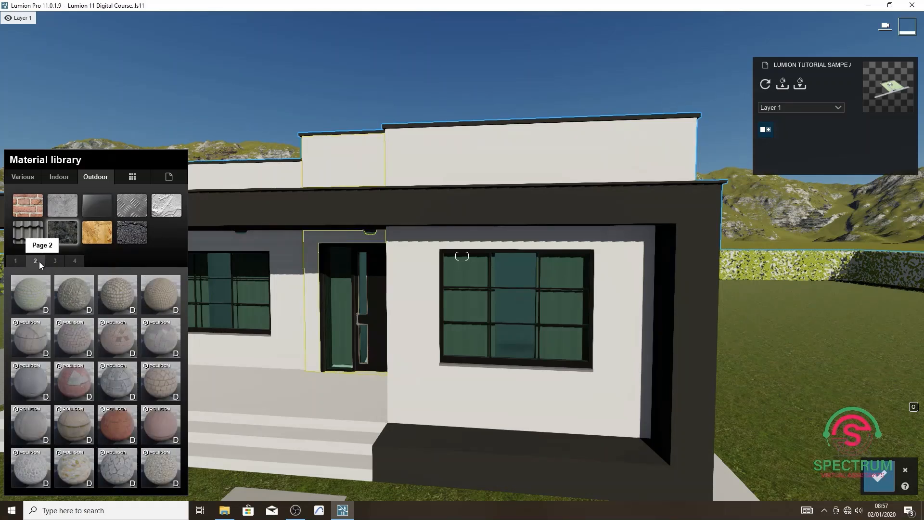
pyautogui.click(59, 261)
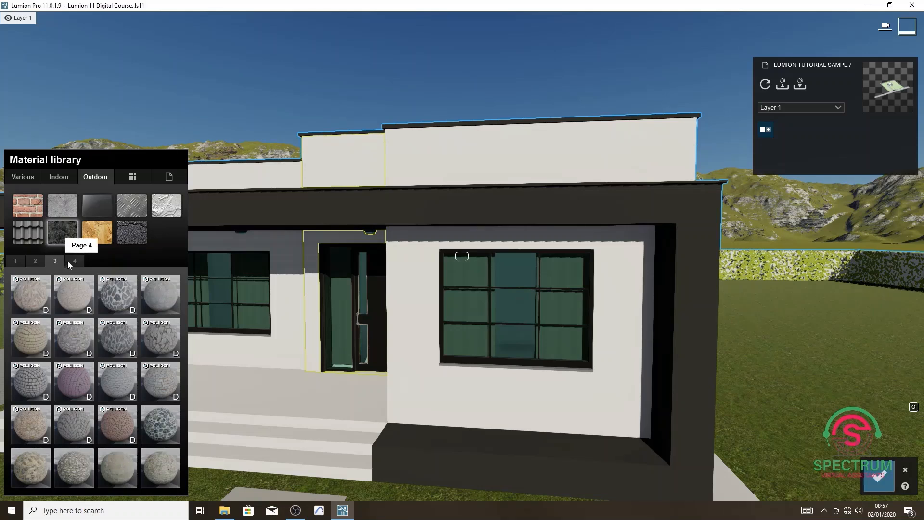
pyautogui.click(70, 261)
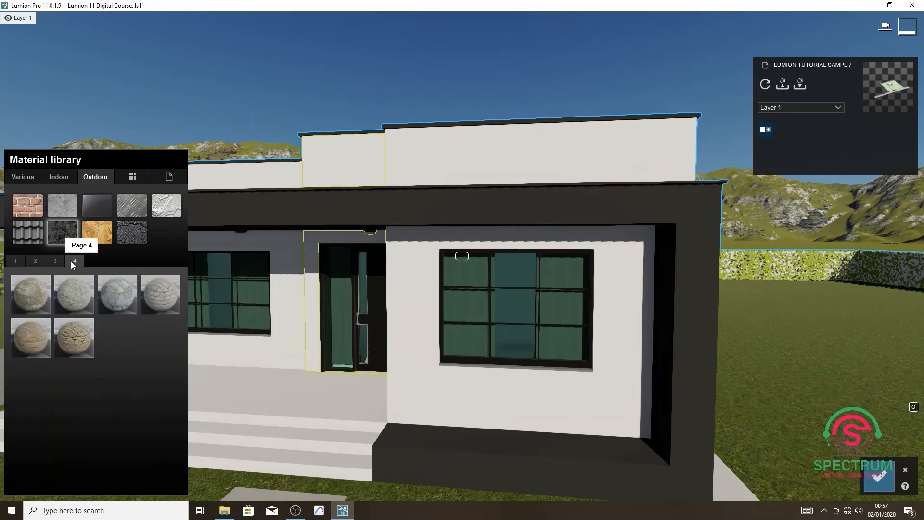
pyautogui.click(115, 291)
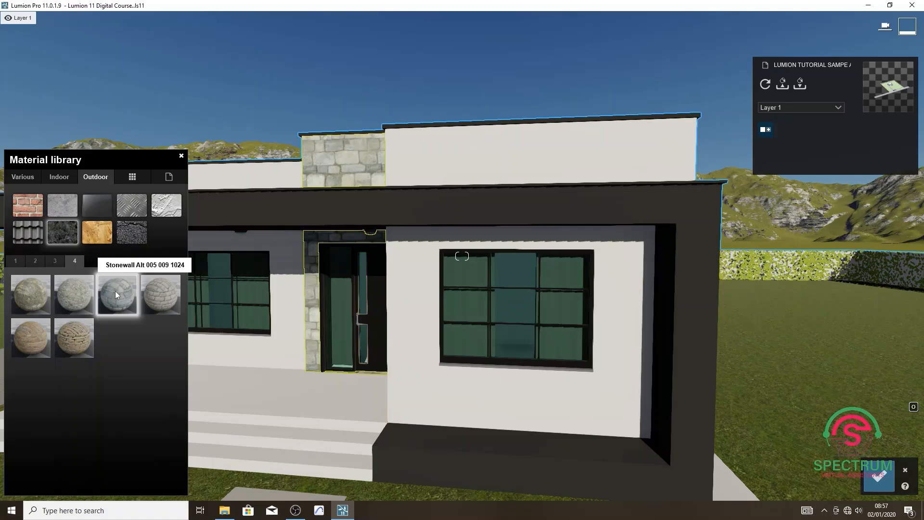
pyautogui.click(159, 293)
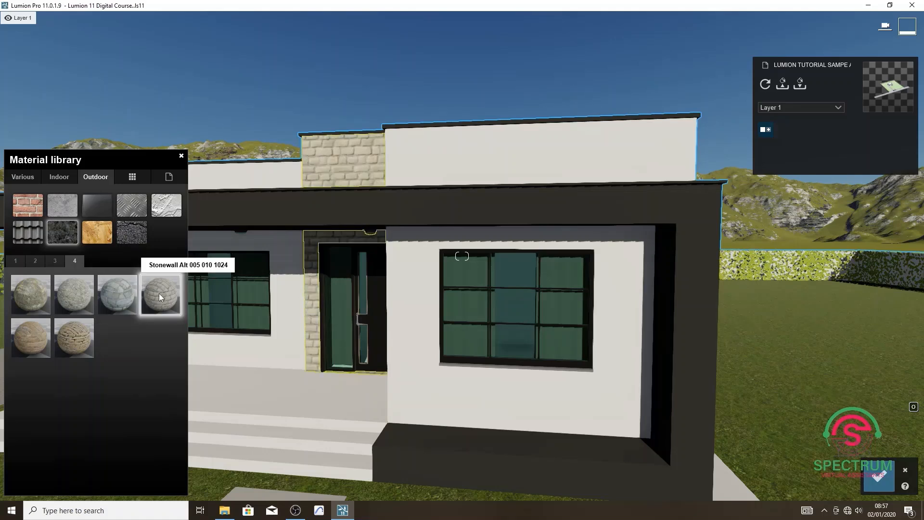
pyautogui.click(79, 339)
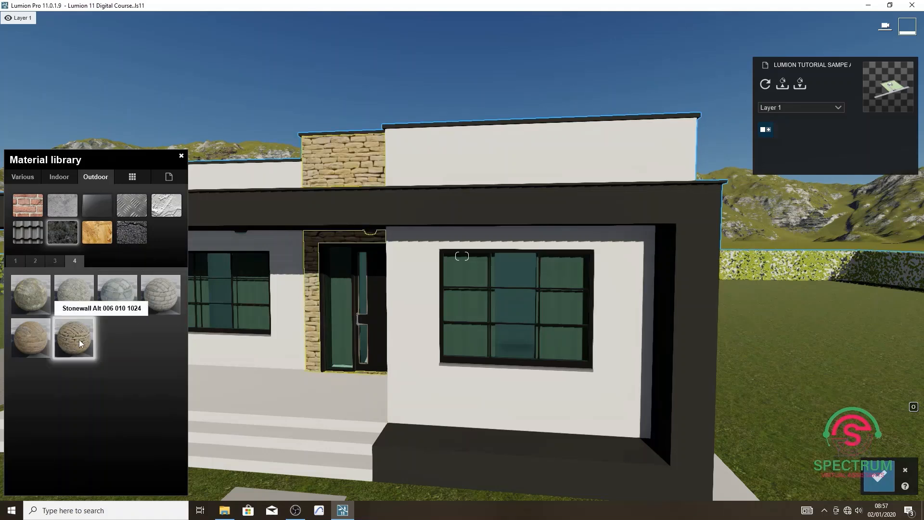
pyautogui.click(35, 336)
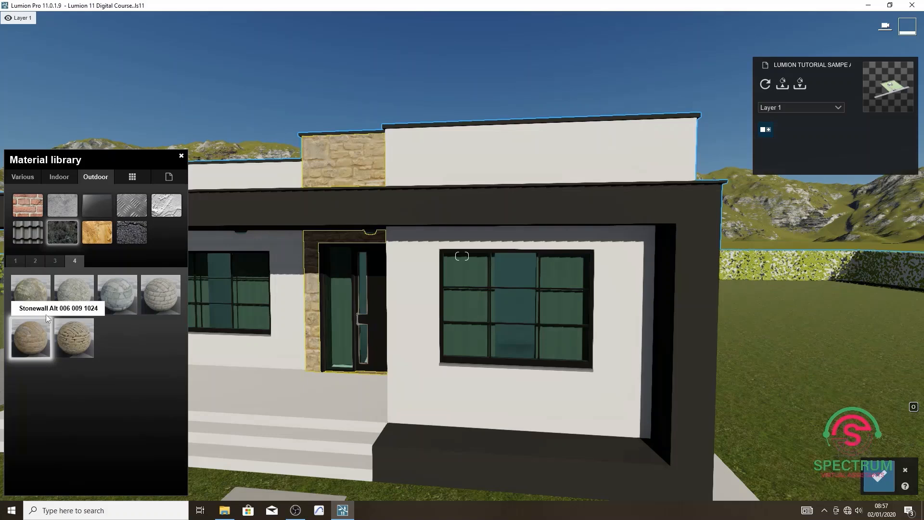
# Try three grey stone materials from the third page, including Polii Cobblestone 26 2k, on the front door wall.
pyautogui.click(54, 258)
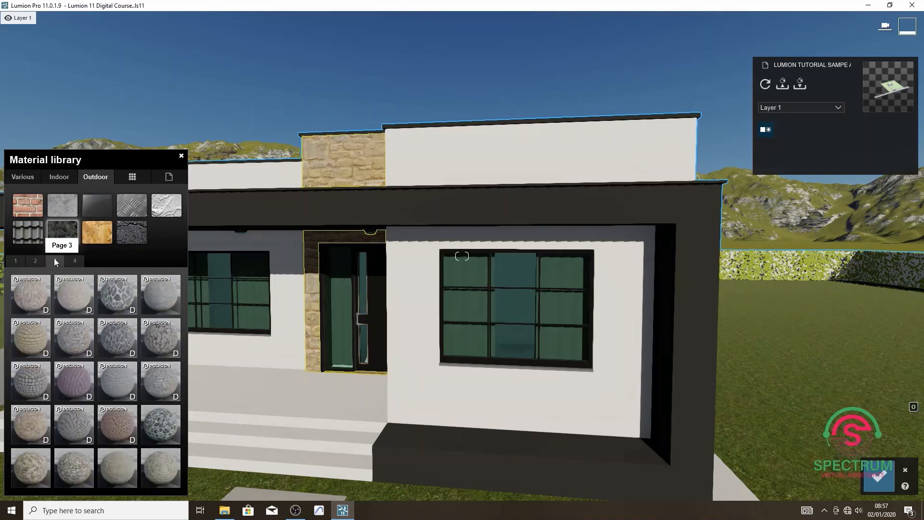
pyautogui.click(122, 340)
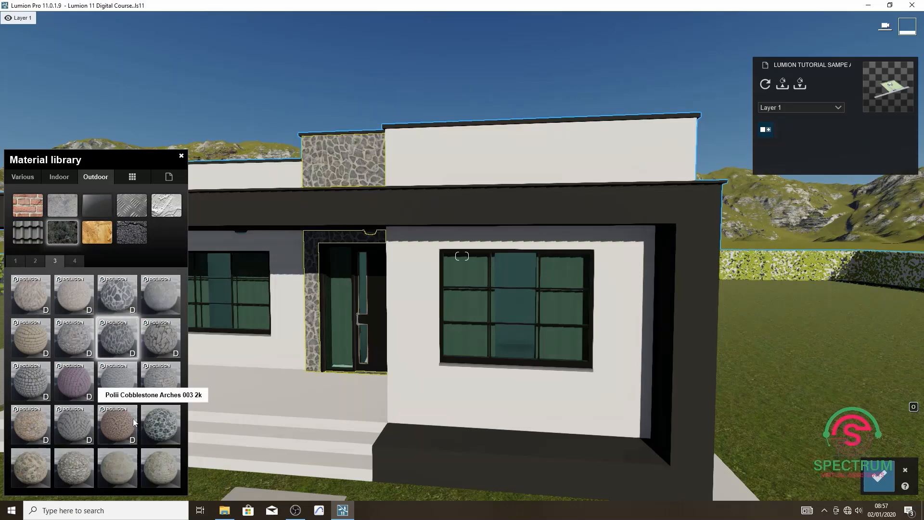
pyautogui.click(163, 374)
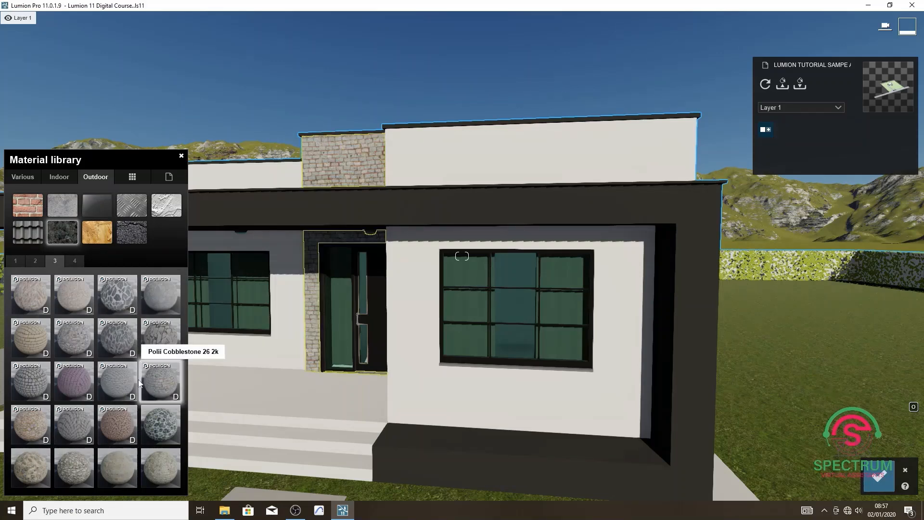
pyautogui.click(122, 383)
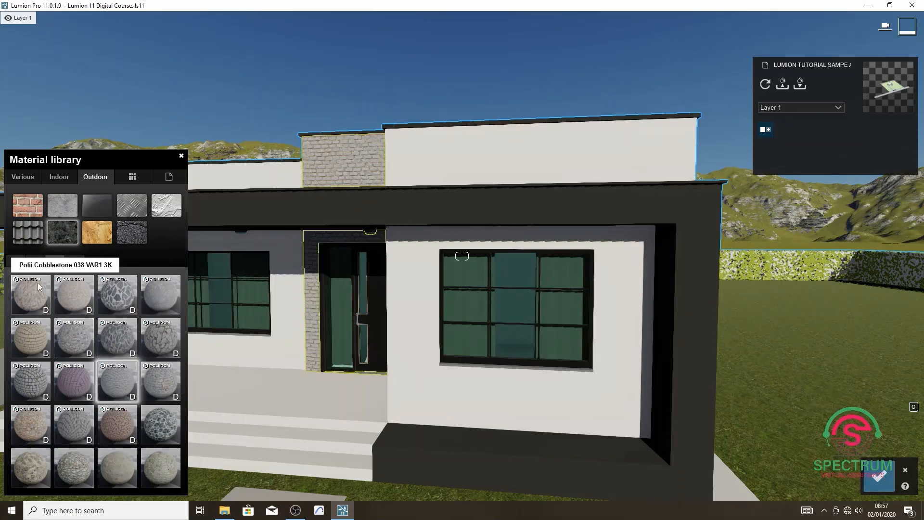
# Try Polii CityStreet Sidewalk 008 2k and Evermotion Sandstone Tiles 003 2048 on the front door wall.
pyautogui.click(39, 260)
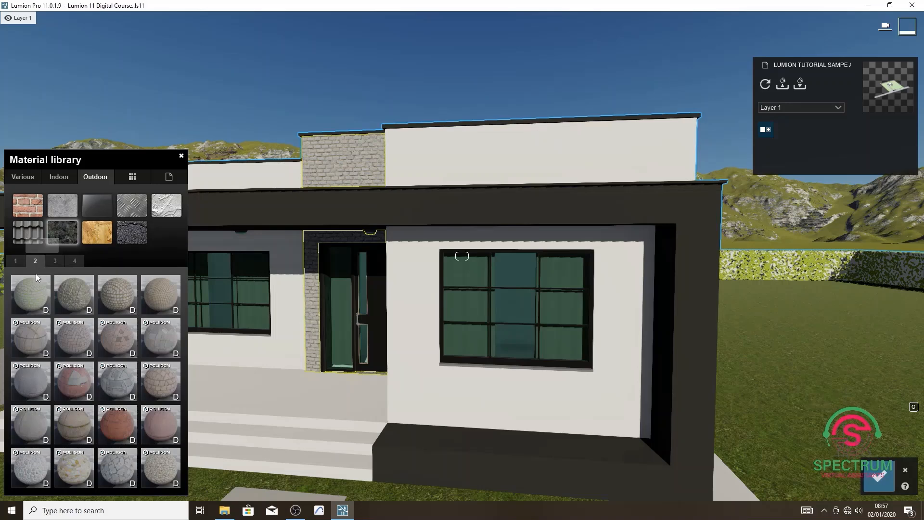
pyautogui.click(121, 386)
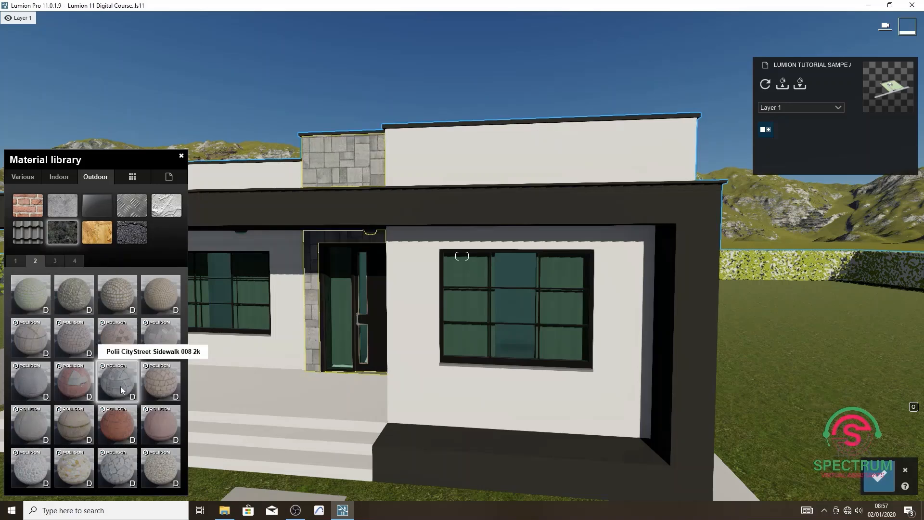
pyautogui.click(18, 262)
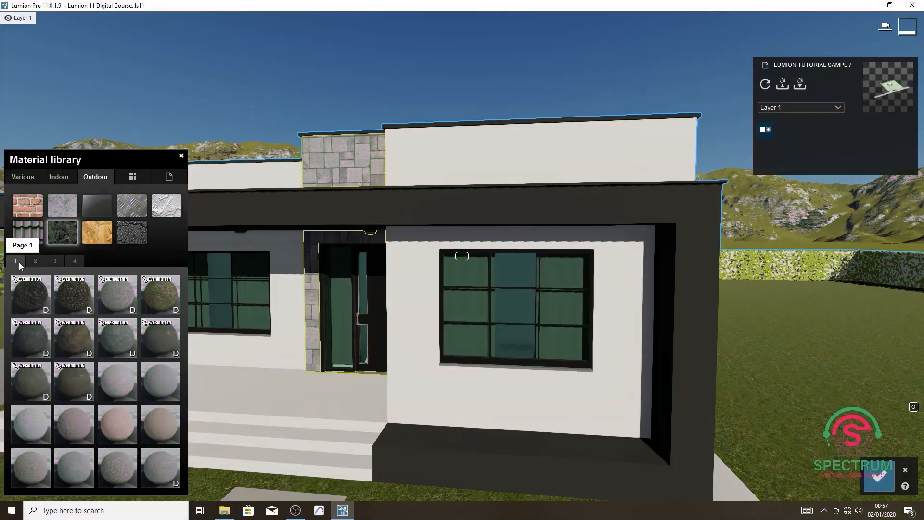
pyautogui.click(120, 342)
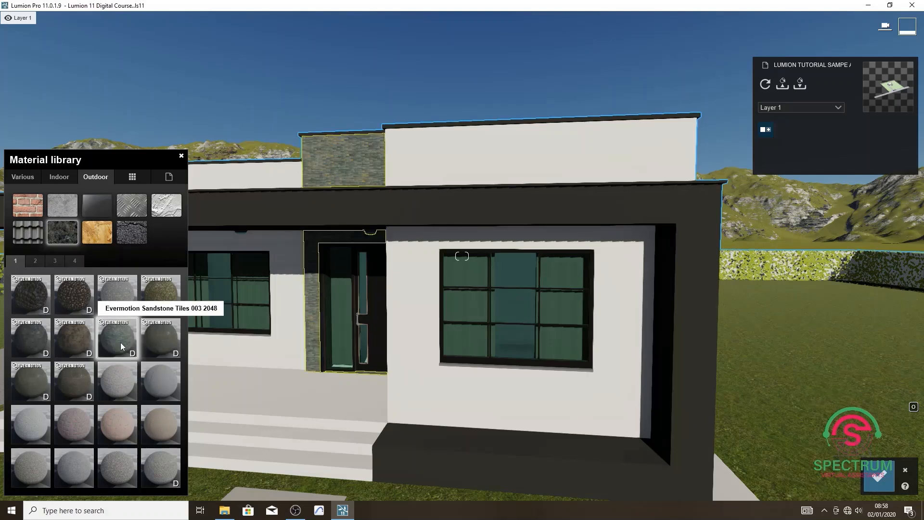
pyautogui.click(76, 263)
pyautogui.click(125, 295)
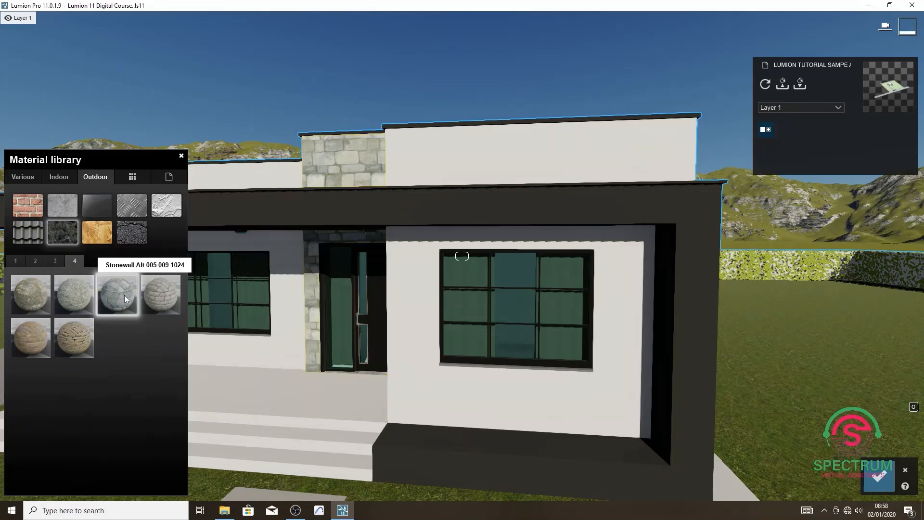
# Replace the front door wall material's color map with the image 02 Stone Cladding - Mazera from the Brick Layer folder in Downloads.
pyautogui.click(124, 296)
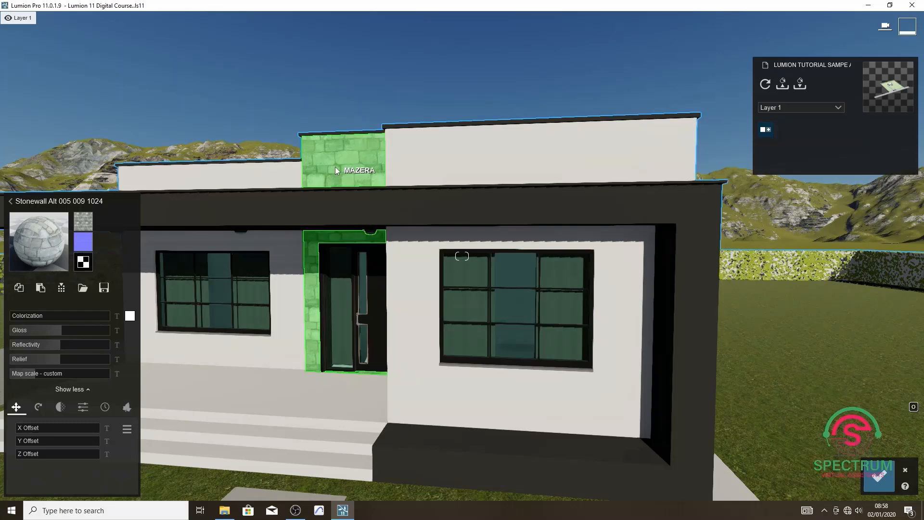
pyautogui.moveTo(84, 226)
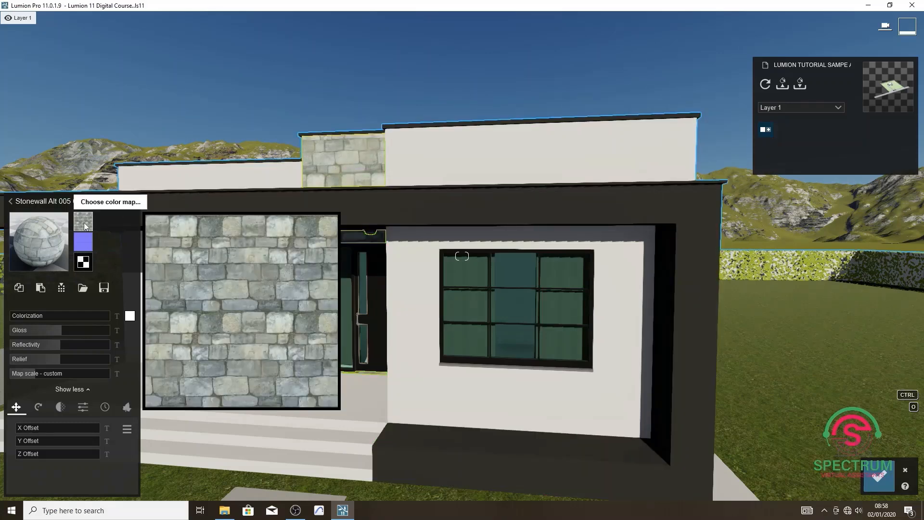
pyautogui.click(84, 222)
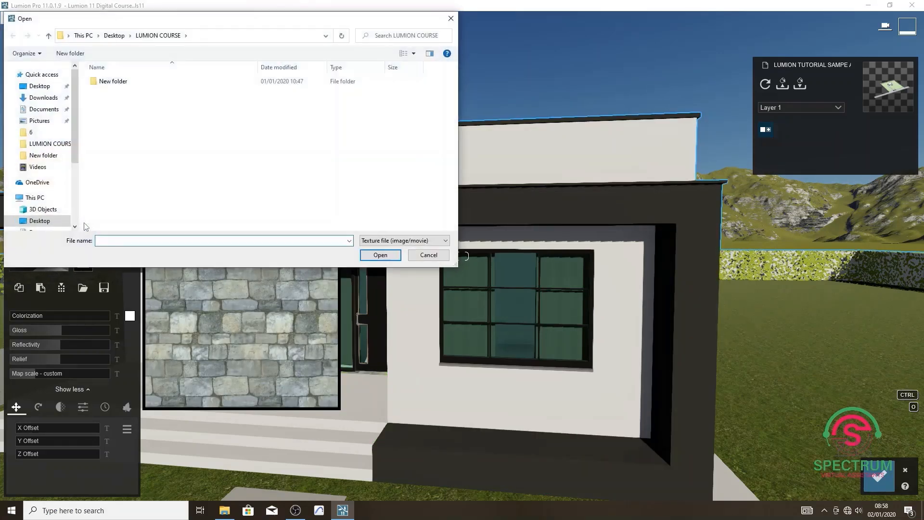
pyautogui.click(44, 98)
pyautogui.doubleClick(113, 105)
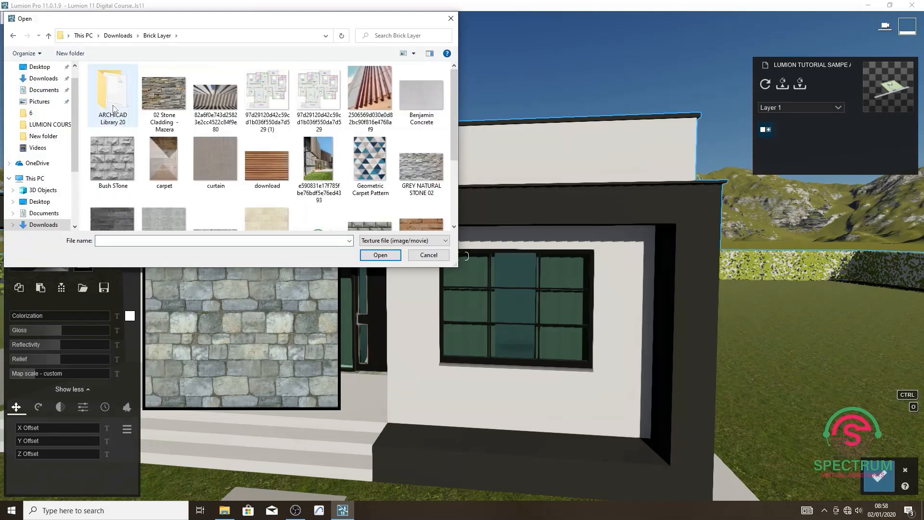
pyautogui.click(161, 96)
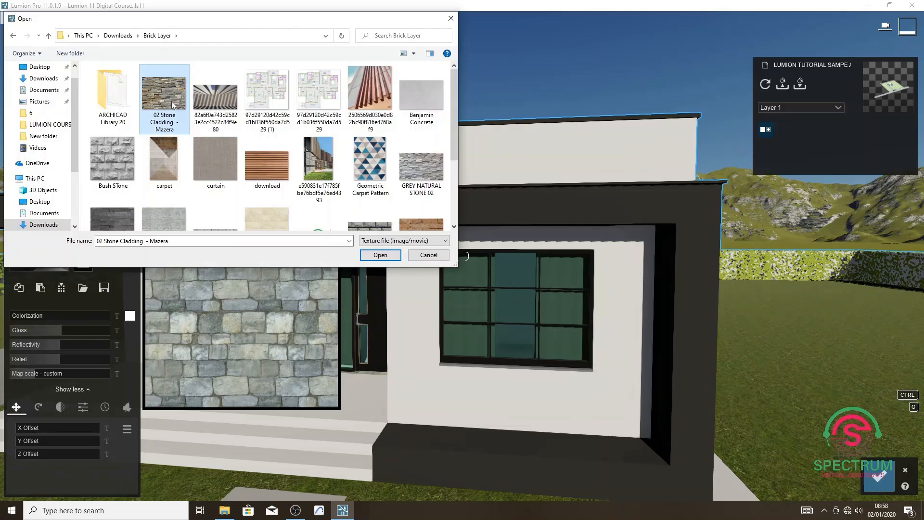
pyautogui.click(383, 256)
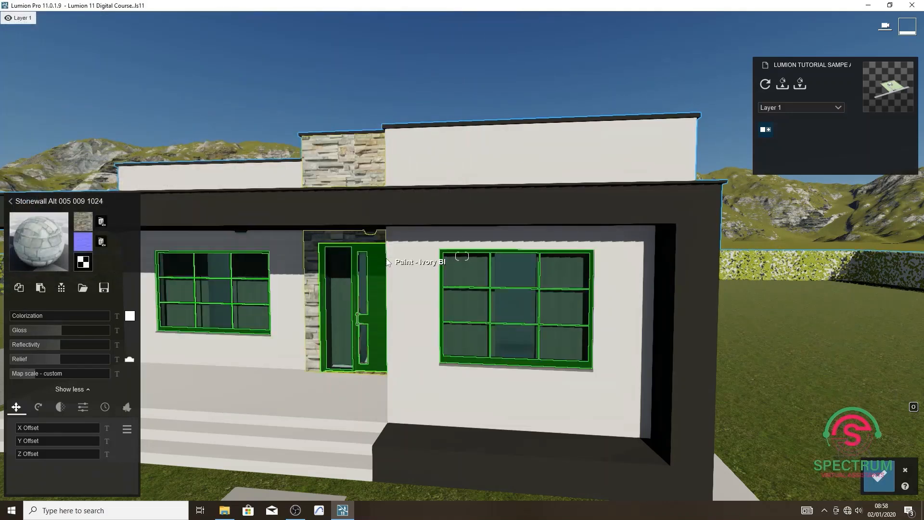
# Lower the front door wall material's gloss, reflectivity and relief to their minimum and set its map scale to 2.4.
pyautogui.scroll(5, 328, 165)
pyautogui.scroll(-3, 346, 179)
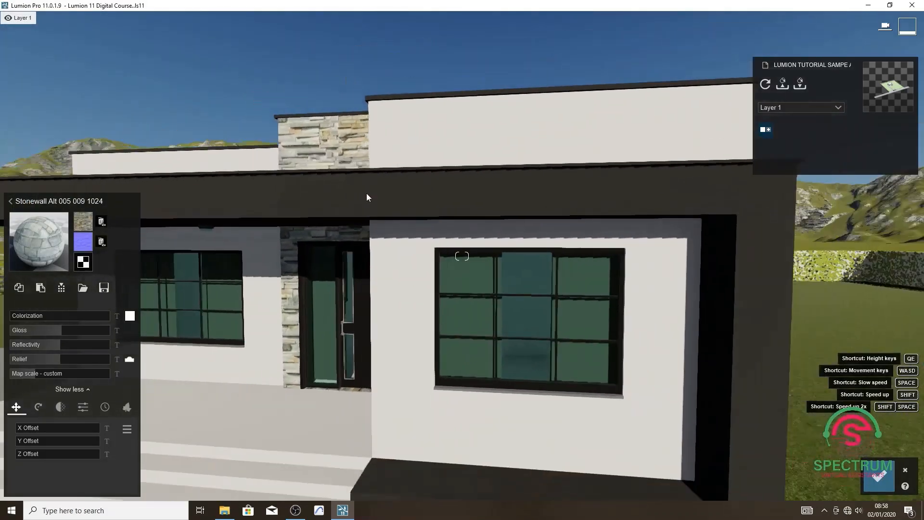
pyautogui.moveTo(367, 193); pyautogui.dragTo(385, 166, button='right')
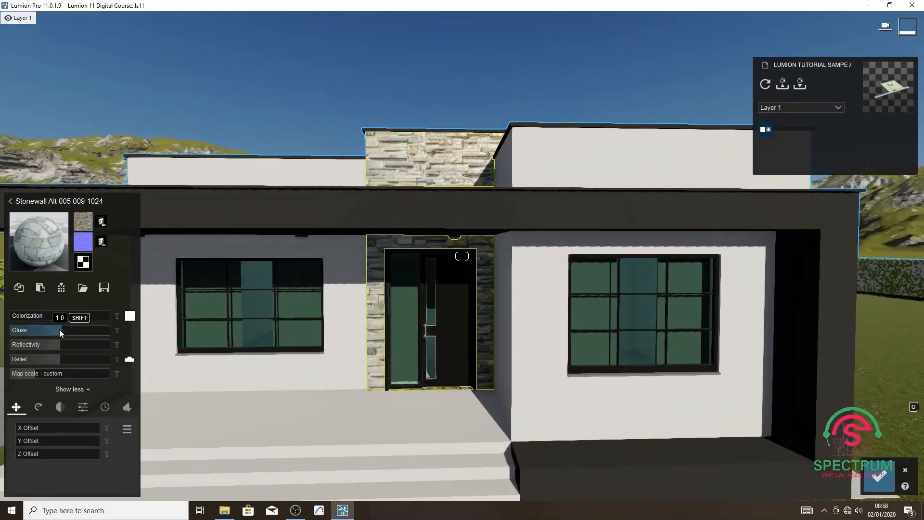
pyautogui.moveTo(59, 330)
pyautogui.mouseDown()
pyautogui.moveTo(33, 330)
pyautogui.moveTo(31, 344)
pyautogui.moveTo(118, 359)
pyautogui.mouseUp()
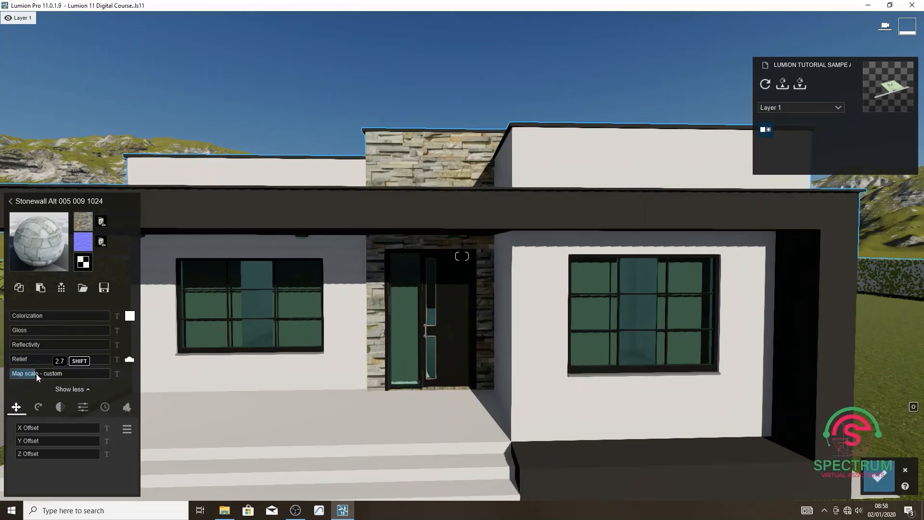
pyautogui.moveTo(36, 374)
pyautogui.mouseDown()
pyautogui.moveTo(21, 374)
pyautogui.moveTo(36, 371)
pyautogui.mouseUp()
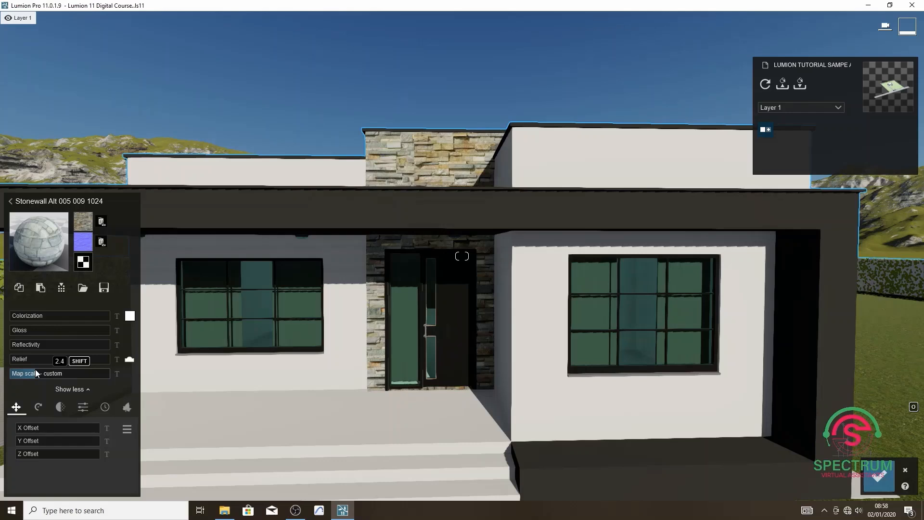
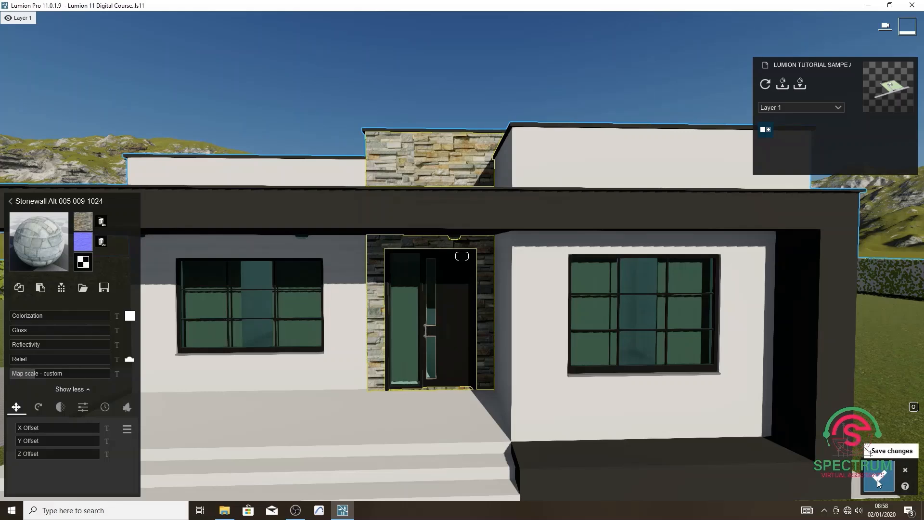
# Save the material changes made to the front door wall.
pyautogui.click(878, 480)
pyautogui.scroll(-2, 398, 332)
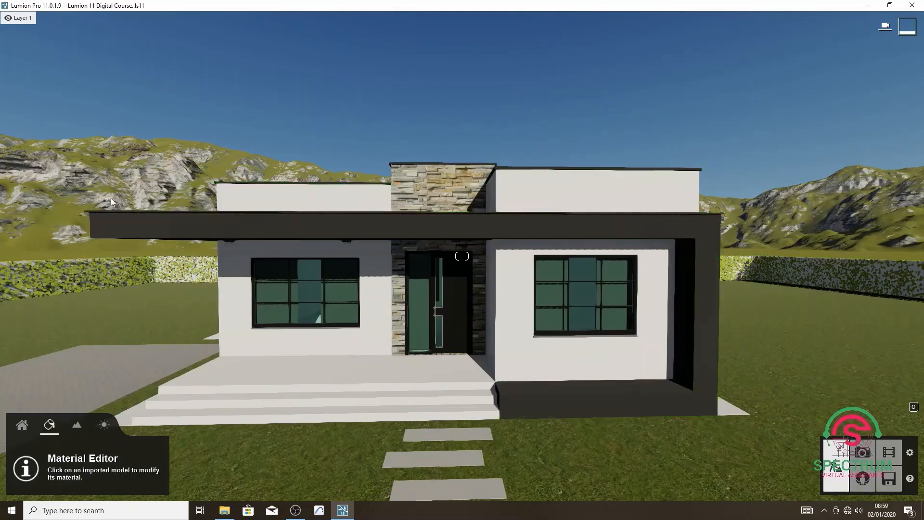
pyautogui.press('a')
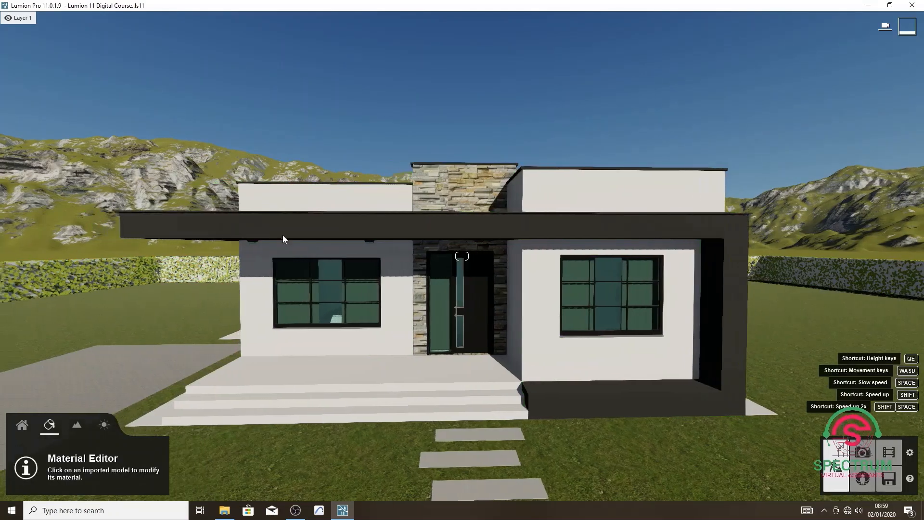
pyautogui.moveTo(284, 236); pyautogui.dragTo(541, 272, button='right')
pyautogui.press('d')
pyautogui.press('w')
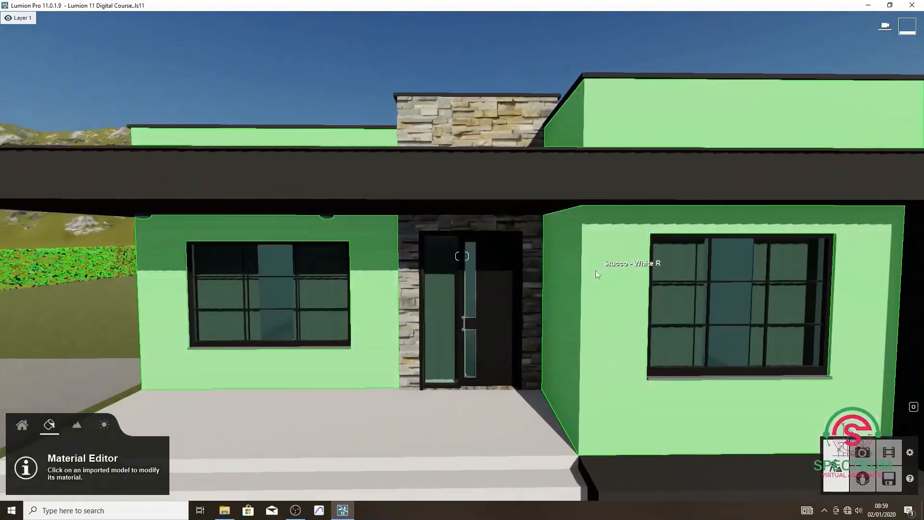
pyautogui.click(605, 269)
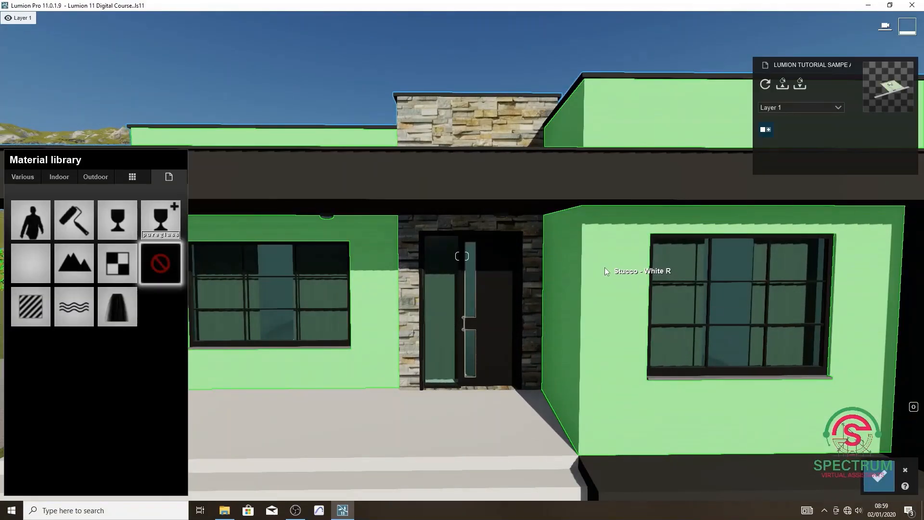
pyautogui.click(98, 177)
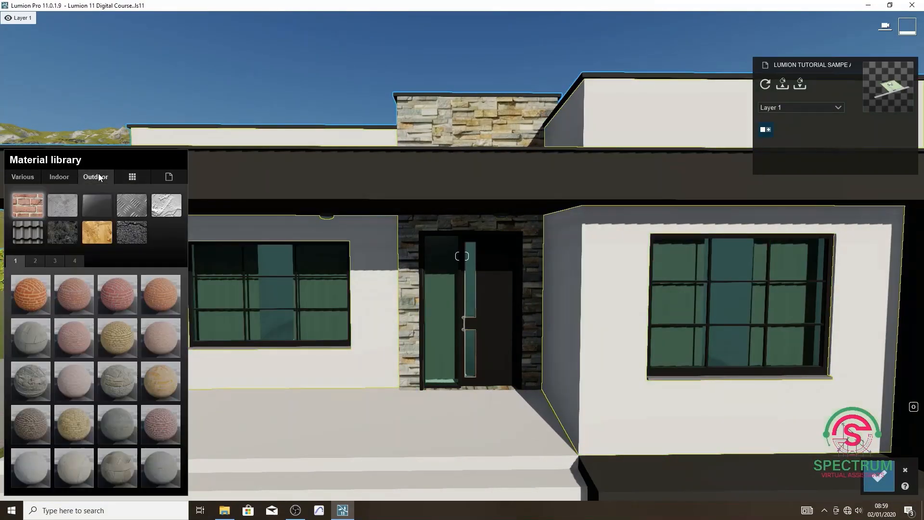
pyautogui.click(165, 207)
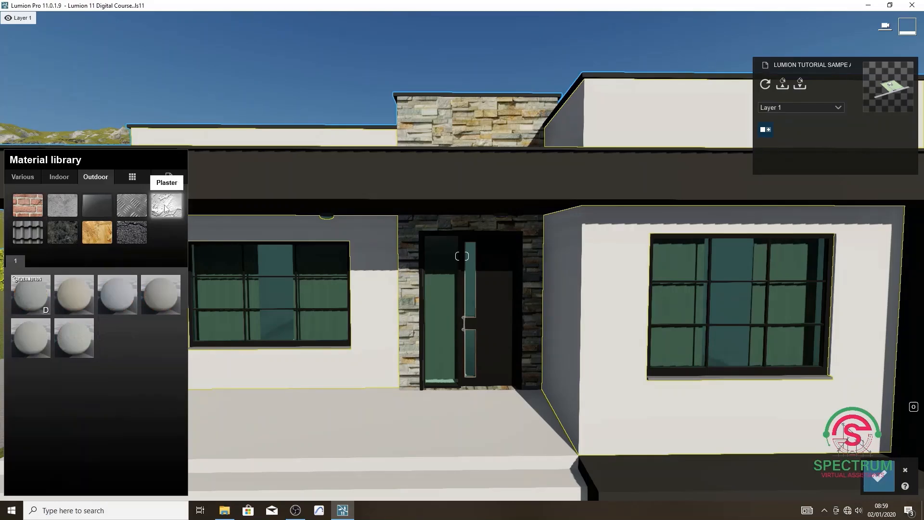
pyautogui.click(80, 293)
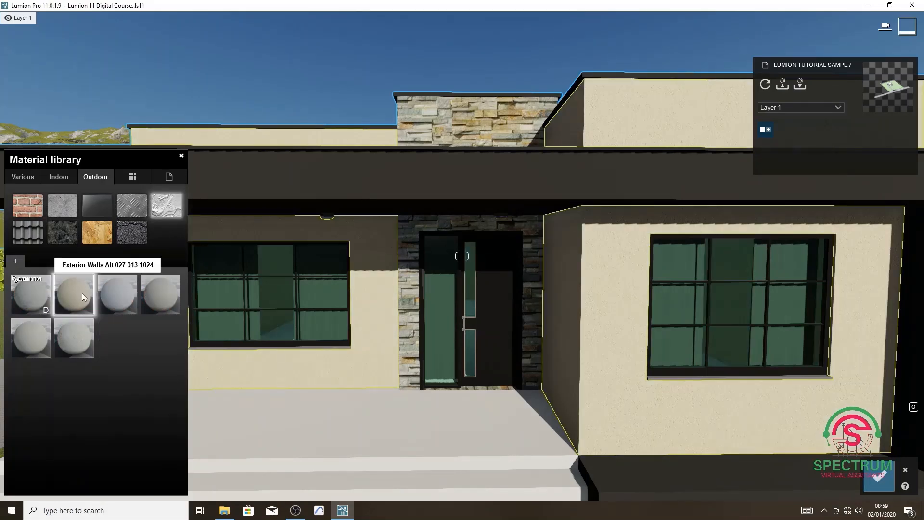
# Try the other outdoor plasters on the stucco walls, including Exterior Walls Alt 027 017, 018, 019 and 020 1024 and Evermotion Plaster 001 2048.
pyautogui.press('w')
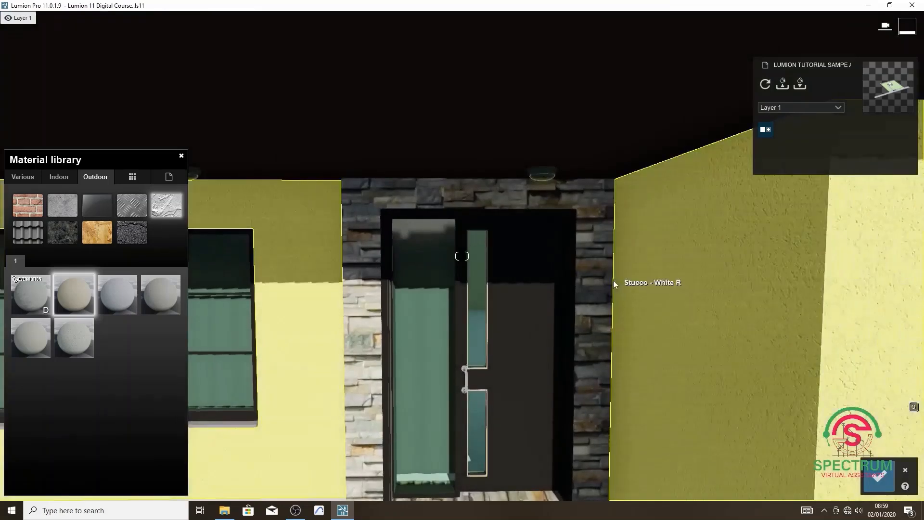
pyautogui.press('d')
pyautogui.press('a')
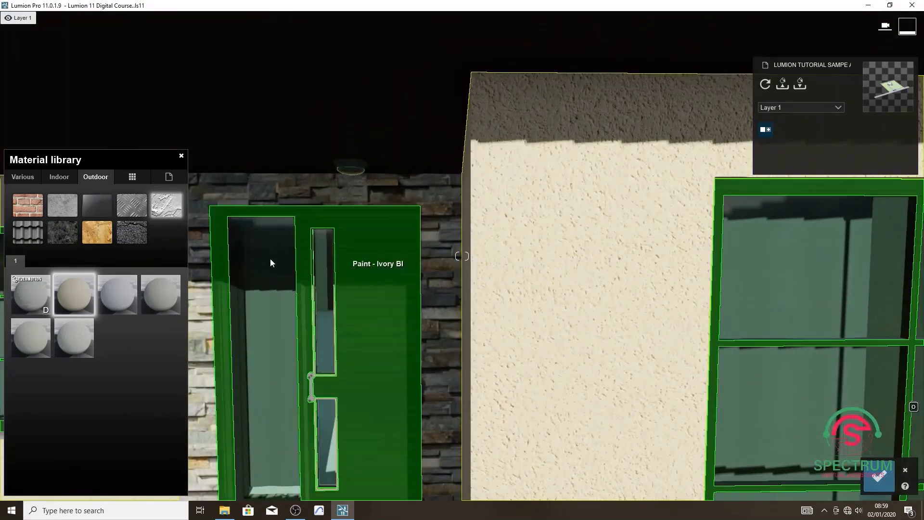
pyautogui.click(121, 294)
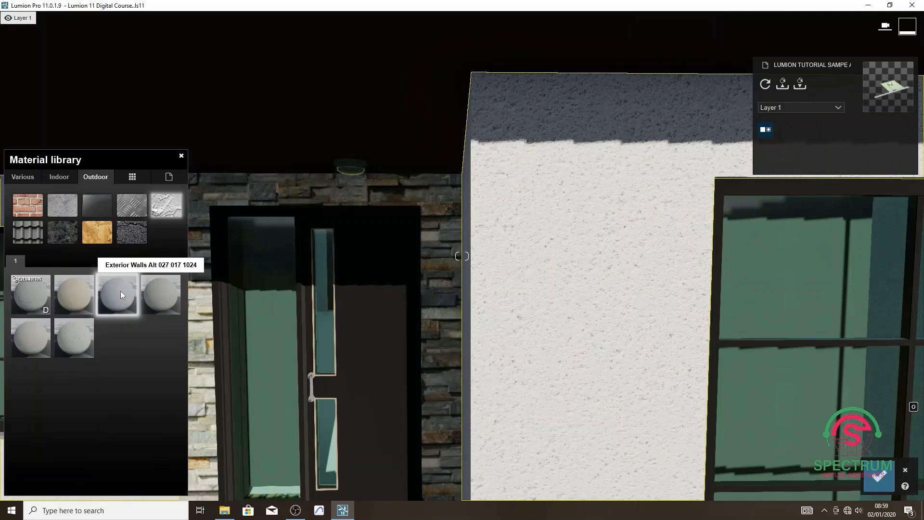
pyautogui.click(154, 298)
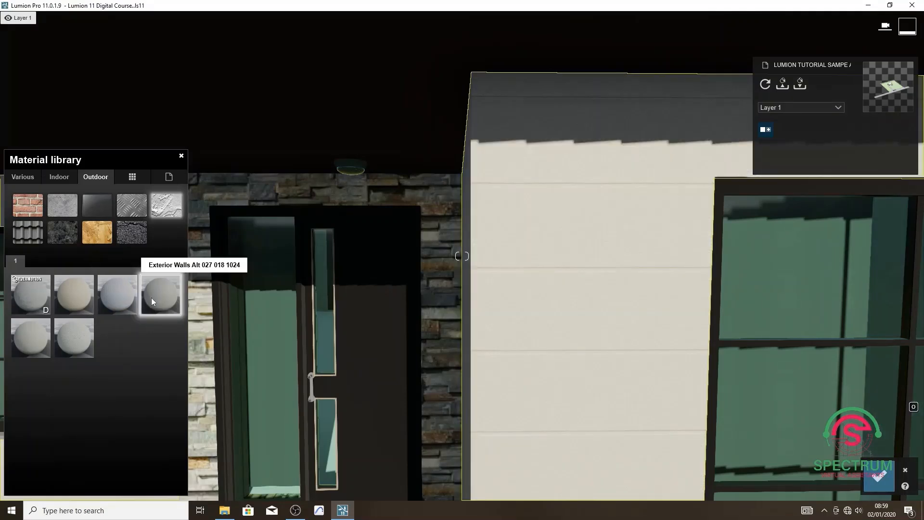
pyautogui.click(78, 340)
pyautogui.click(45, 343)
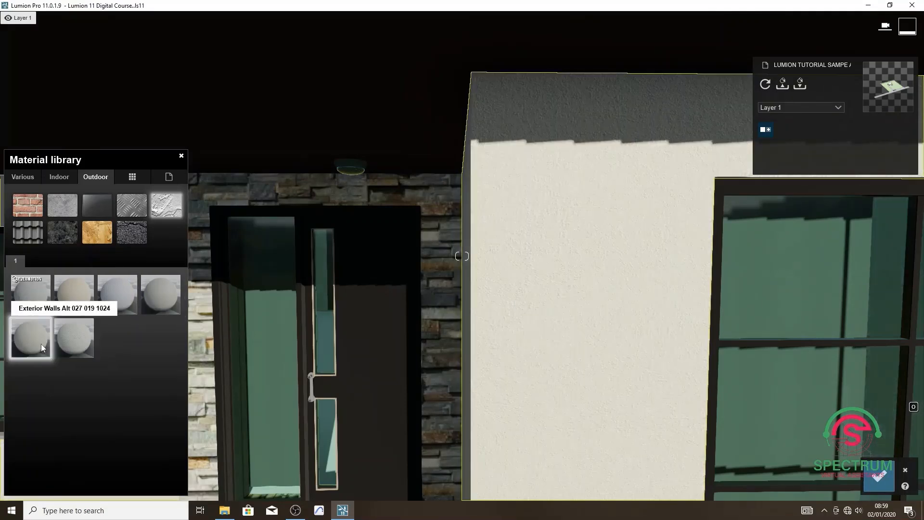
pyautogui.click(40, 295)
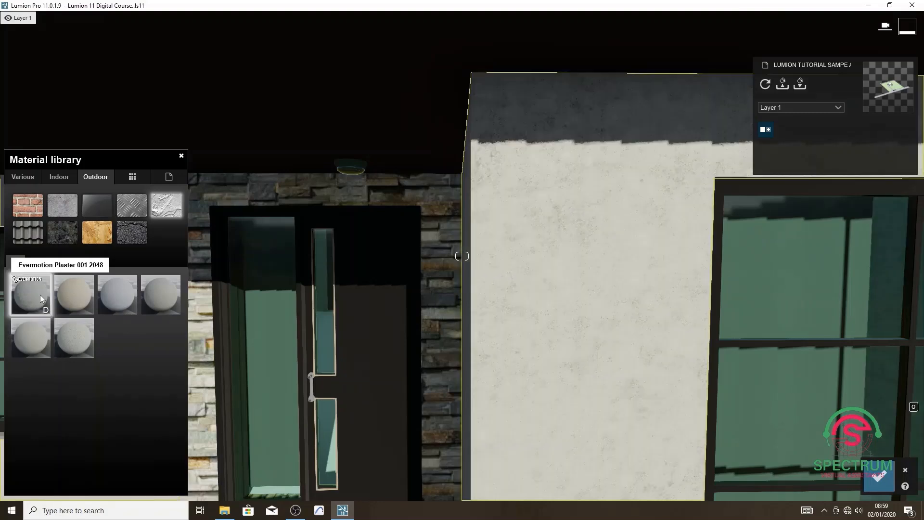
pyautogui.click(70, 337)
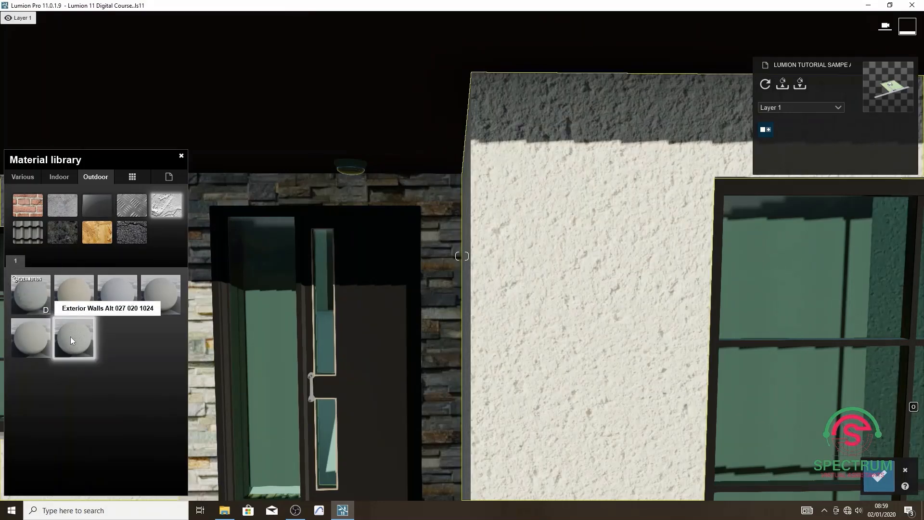
# Apply the outdoor material Concrete 045 1024 to the stucco walls and save the material changes.
pyautogui.click(66, 208)
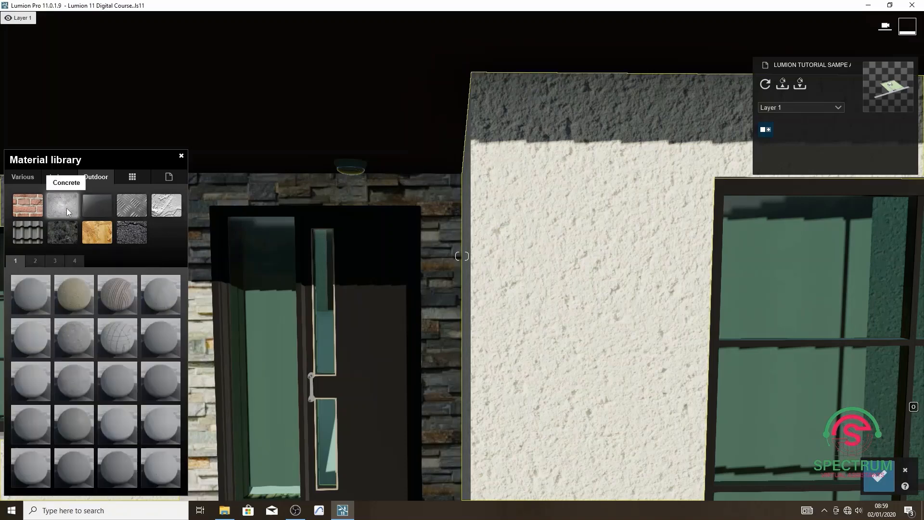
pyautogui.click(36, 259)
pyautogui.click(87, 379)
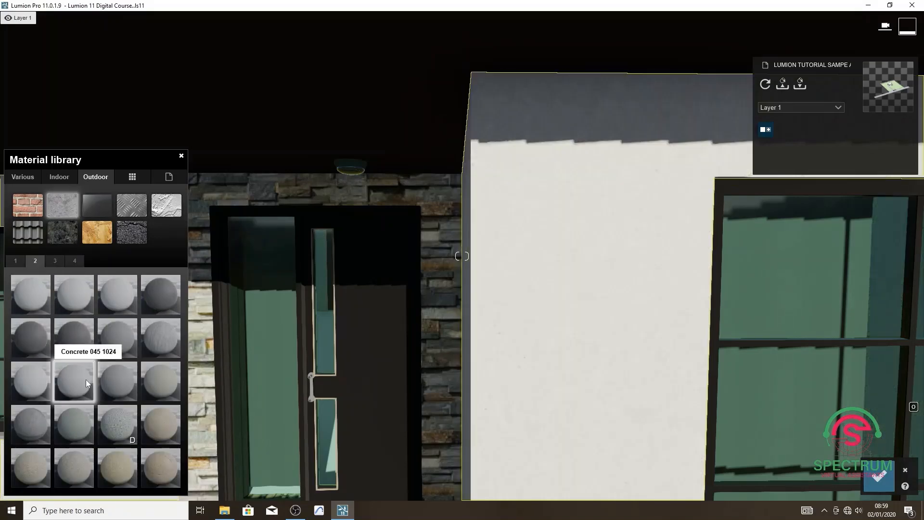
pyautogui.scroll(2, 606, 319)
pyautogui.scroll(3, 589, 315)
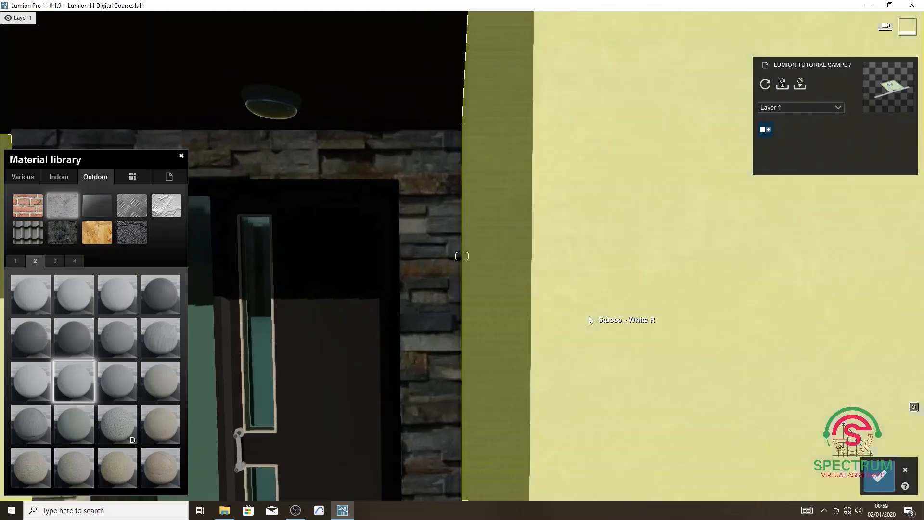
pyautogui.scroll(-3, 585, 326)
pyautogui.scroll(-5, 586, 326)
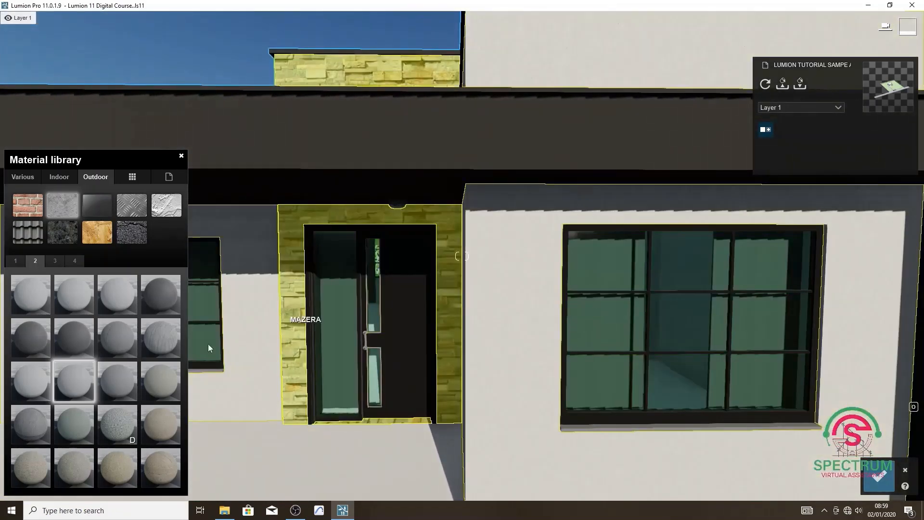
pyautogui.click(70, 372)
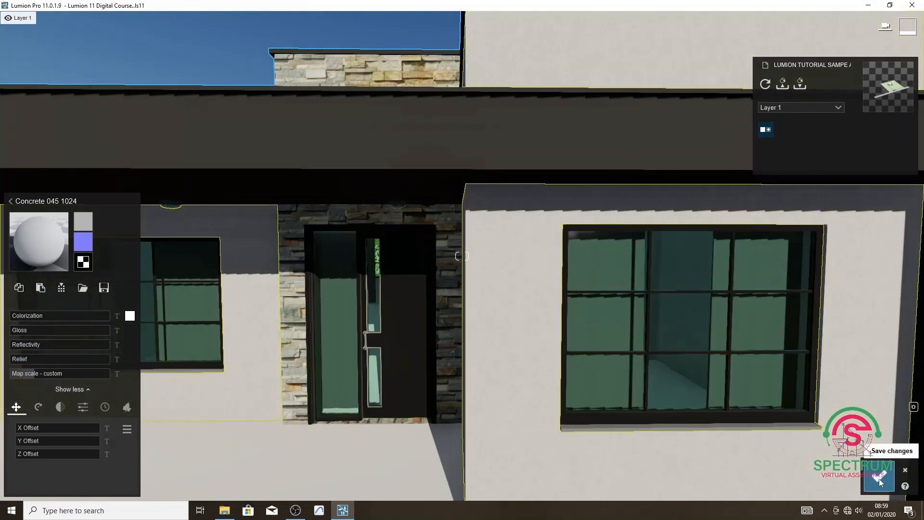
pyautogui.click(879, 477)
# Apply the outdoor material Concrete 017 1024 to the porch floor and front steps.
pyautogui.scroll(-3, 661, 330)
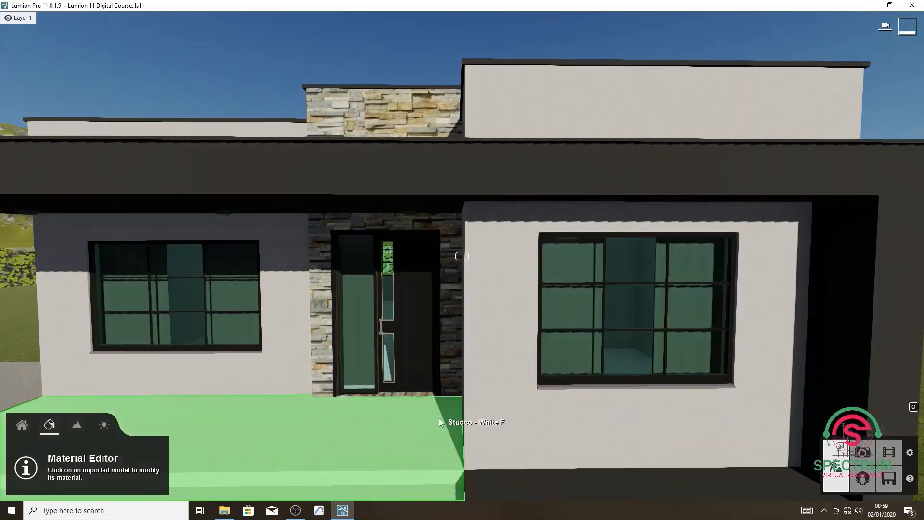
pyautogui.click(439, 419)
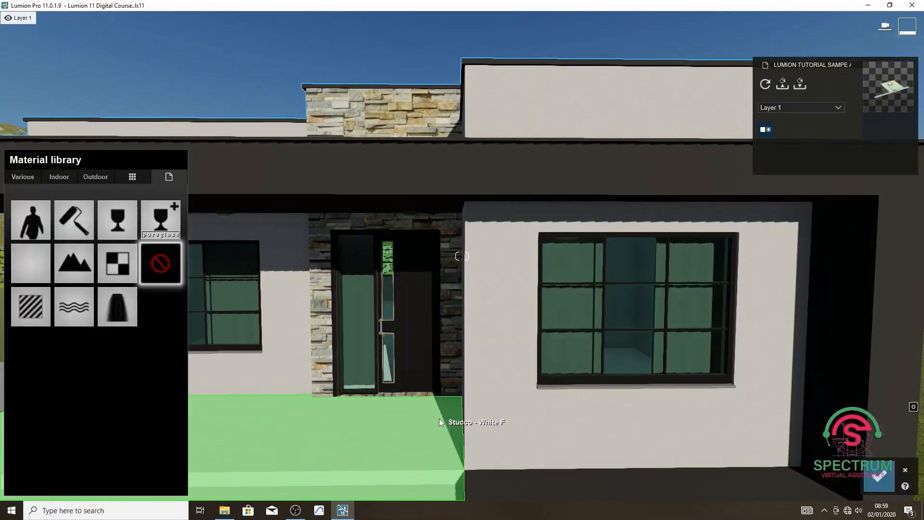
pyautogui.click(94, 177)
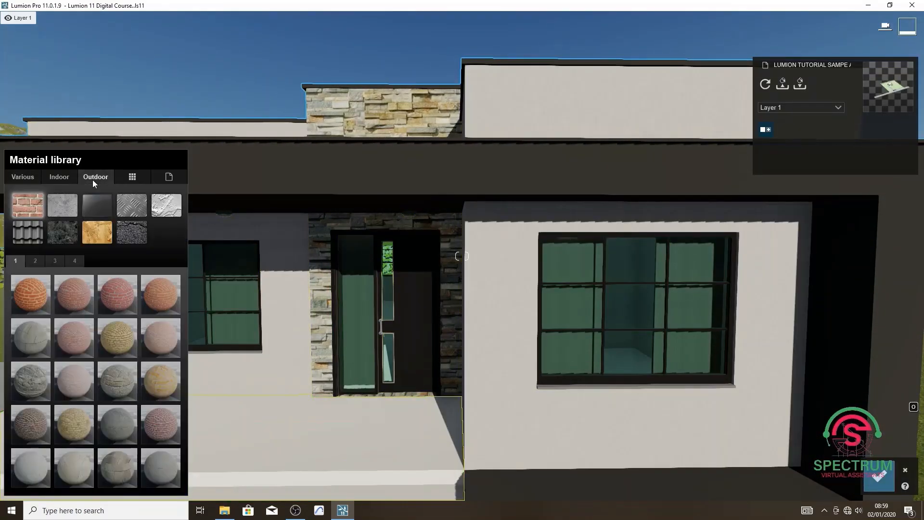
pyautogui.click(68, 202)
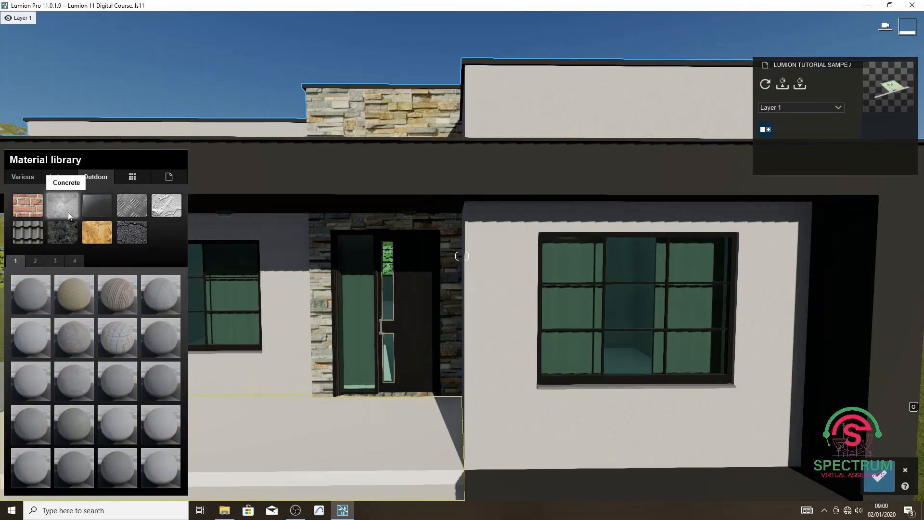
pyautogui.click(121, 426)
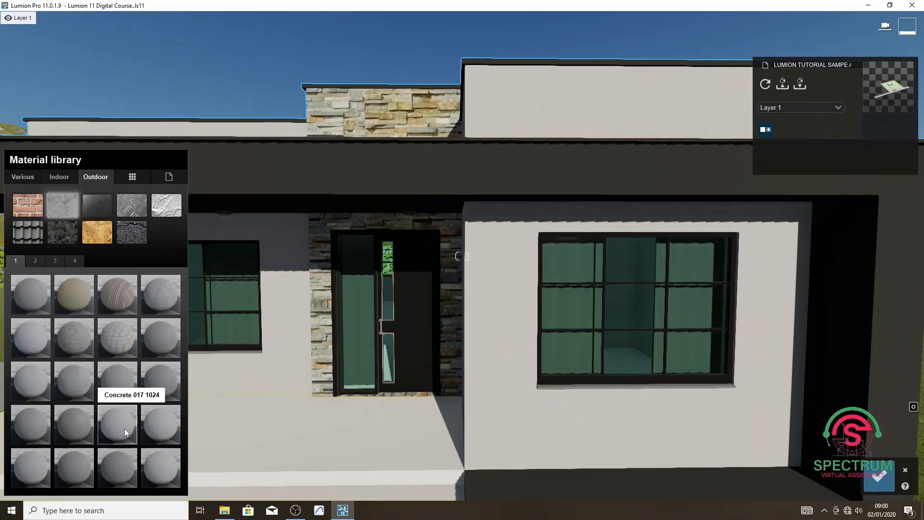
pyautogui.scroll(-3, 414, 429)
pyautogui.scroll(5, 422, 415)
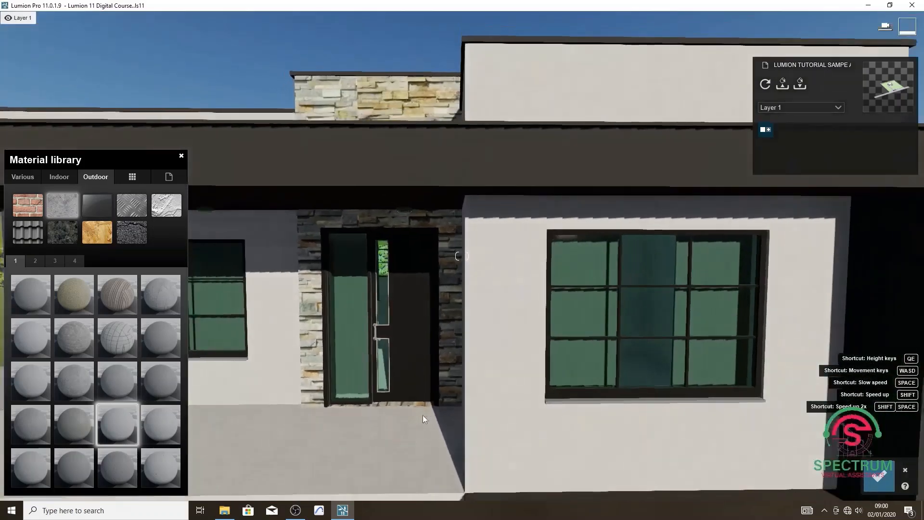
pyautogui.click(344, 368)
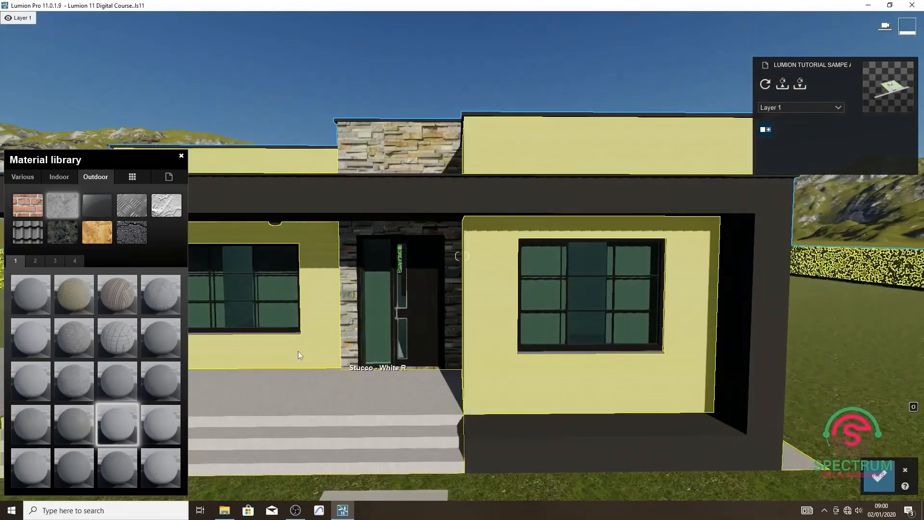
# Set the relief of the porch floor's concrete material to 0.0 and save the changes.
pyautogui.scroll(4, 597, 371)
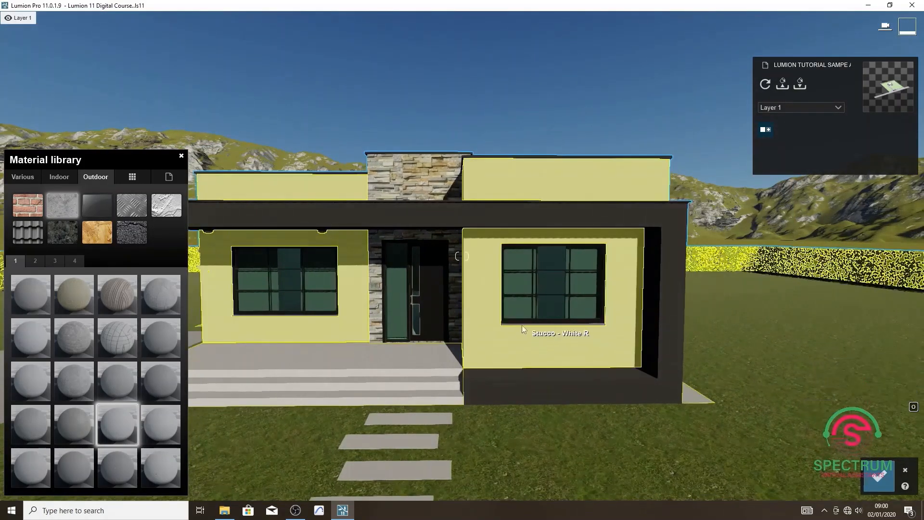
pyautogui.press('a')
pyautogui.moveTo(522, 325); pyautogui.dragTo(422, 390, button='right')
pyautogui.press('w')
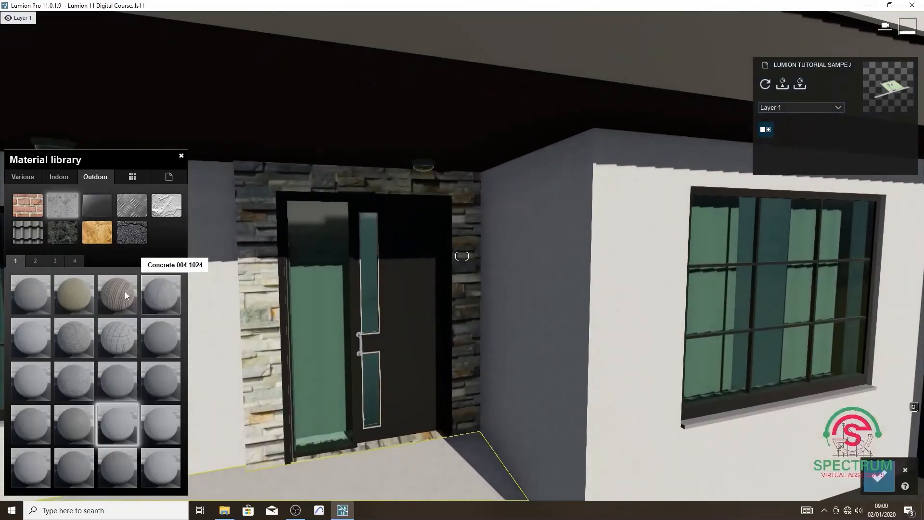
pyautogui.click(121, 420)
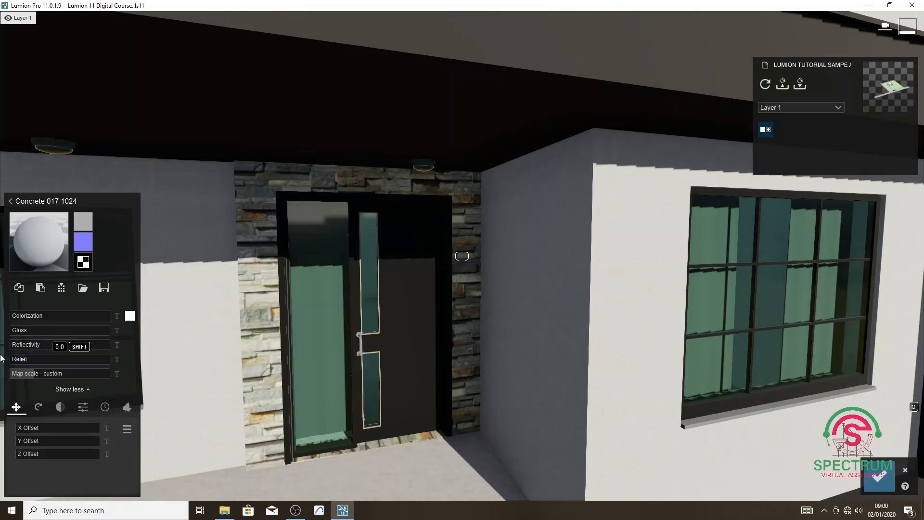
pyautogui.press('s')
pyautogui.press('s')
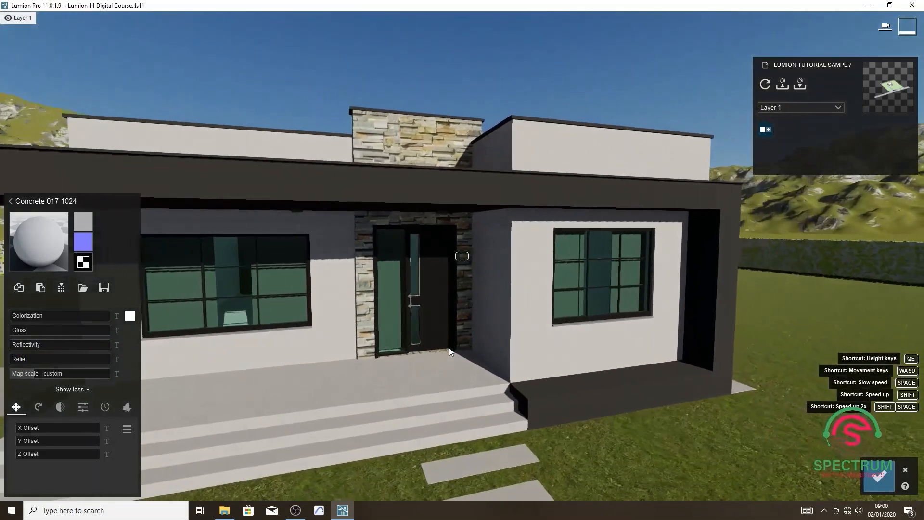
pyautogui.press('w')
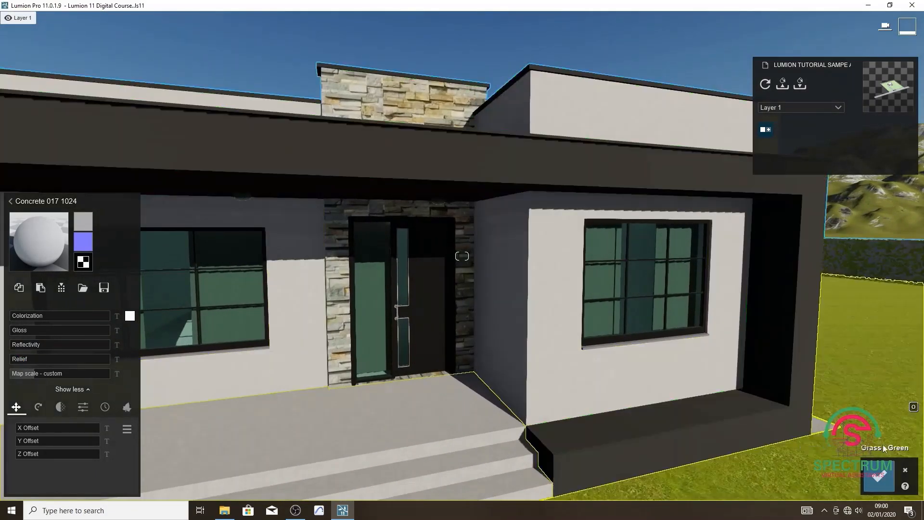
pyautogui.click(887, 482)
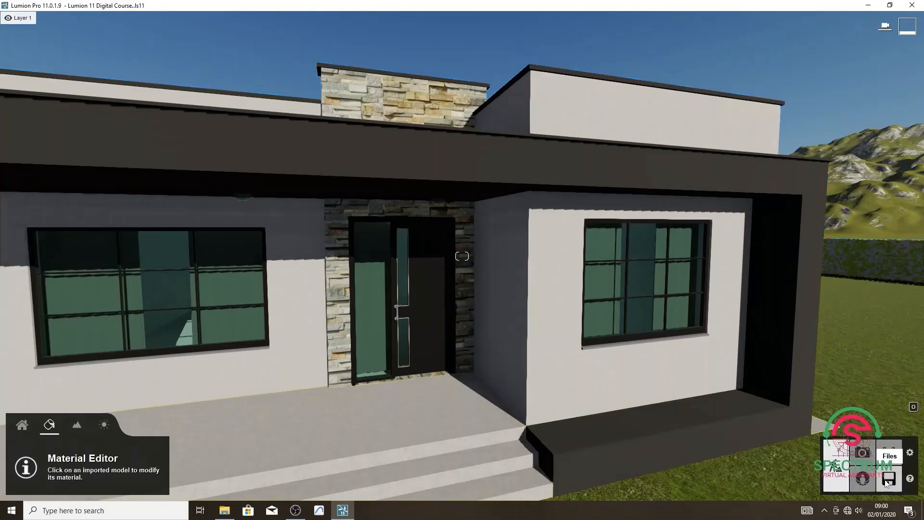
# Open the material library for the clear glass of the windows and front door.
pyautogui.press('s')
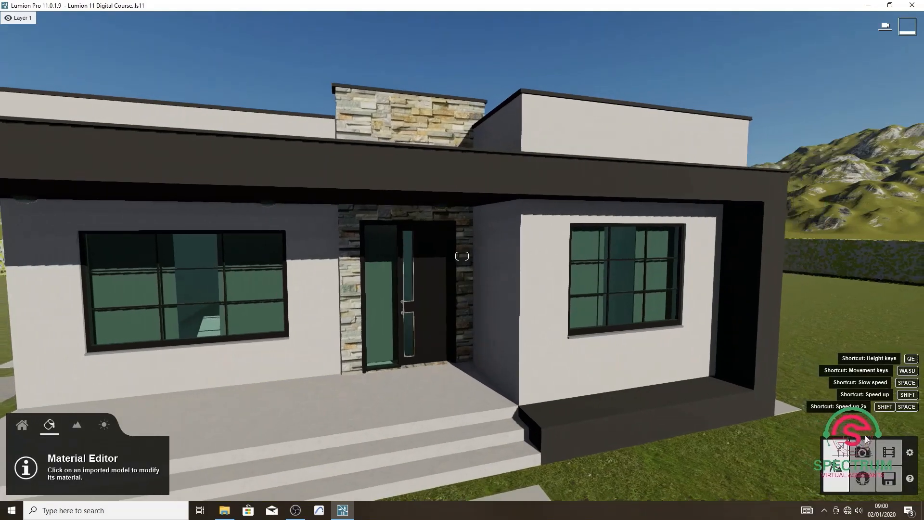
pyautogui.moveTo(814, 419); pyautogui.dragTo(730, 402, button='right')
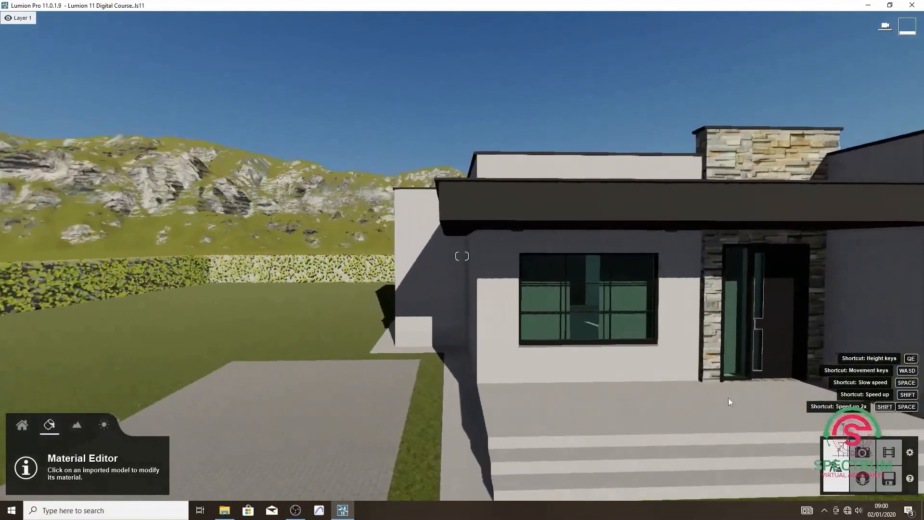
pyautogui.press('w')
pyautogui.press('d')
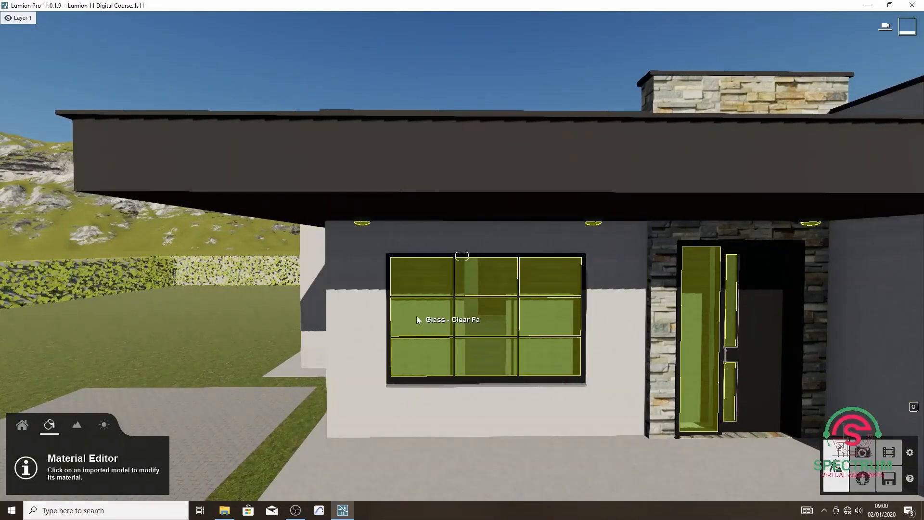
pyautogui.click(419, 316)
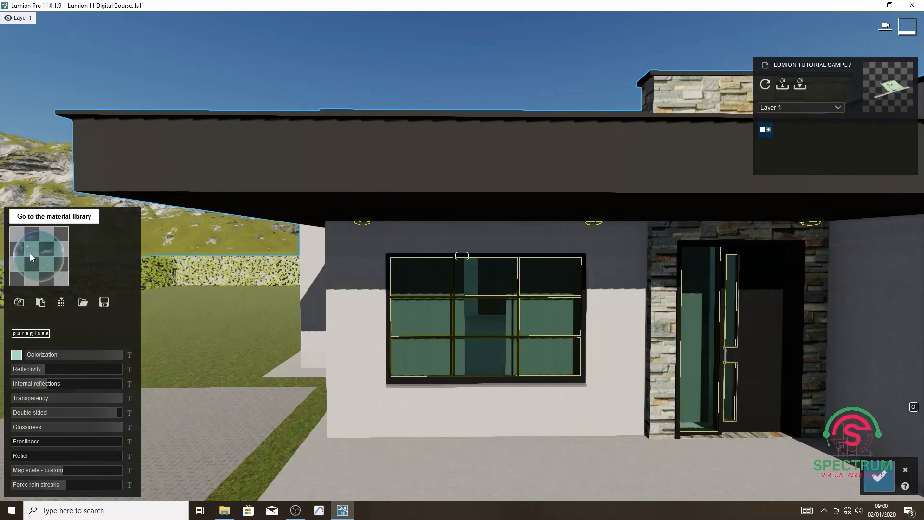
pyautogui.click(29, 253)
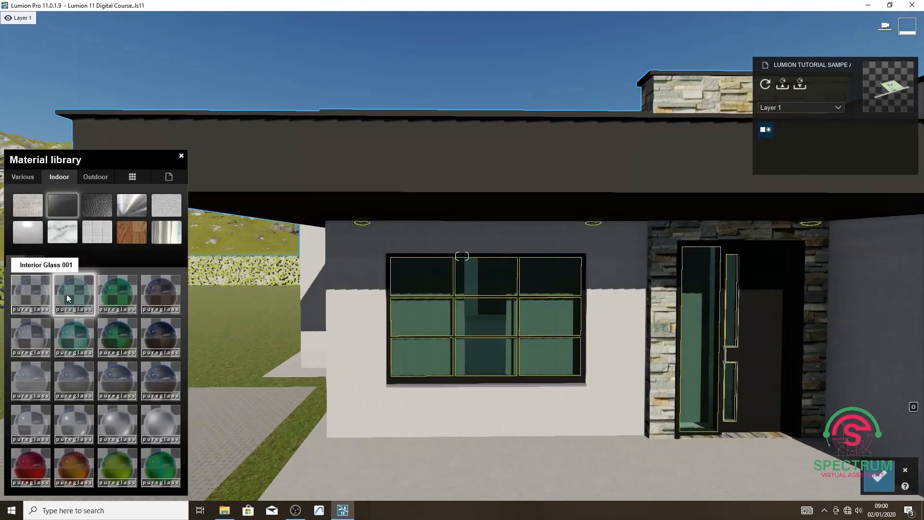
# Try darker, rough and green indoor glasses on the windows and front door, including Rough Glass 004.
pyautogui.click(160, 292)
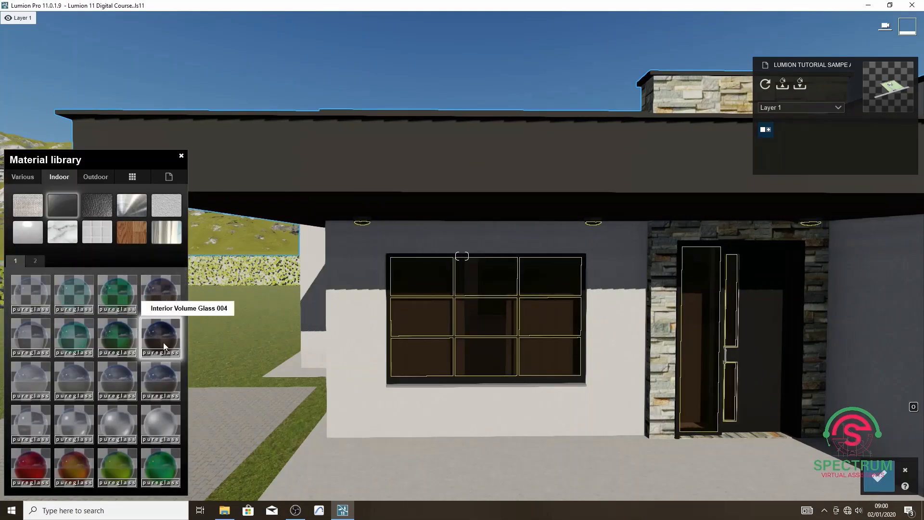
pyautogui.click(159, 376)
pyautogui.click(167, 429)
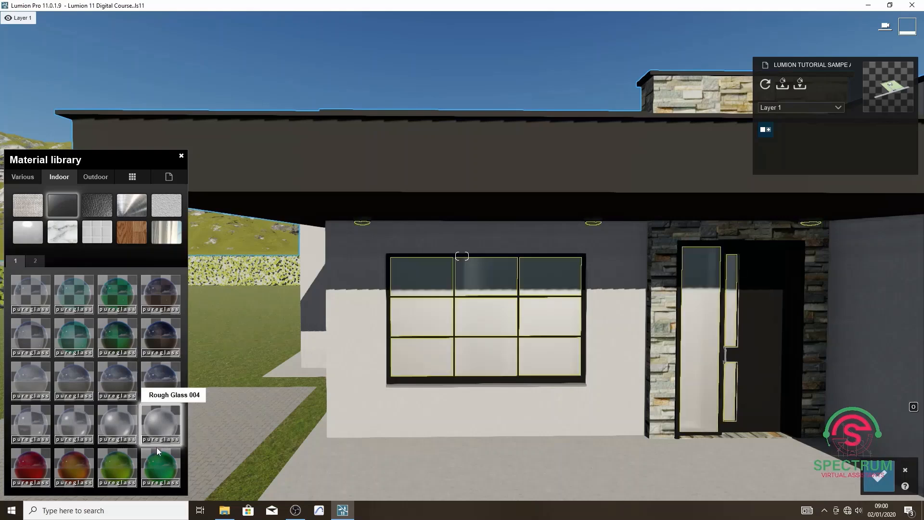
pyautogui.click(161, 463)
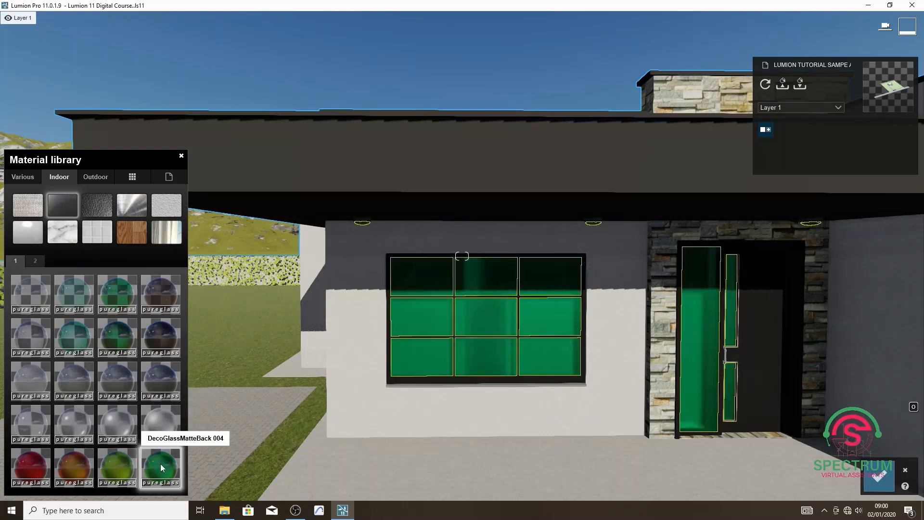
# Apply Interior Glass 001 with slightly reduced glossiness to the window and door glass and save the material changes.
pyautogui.click(33, 297)
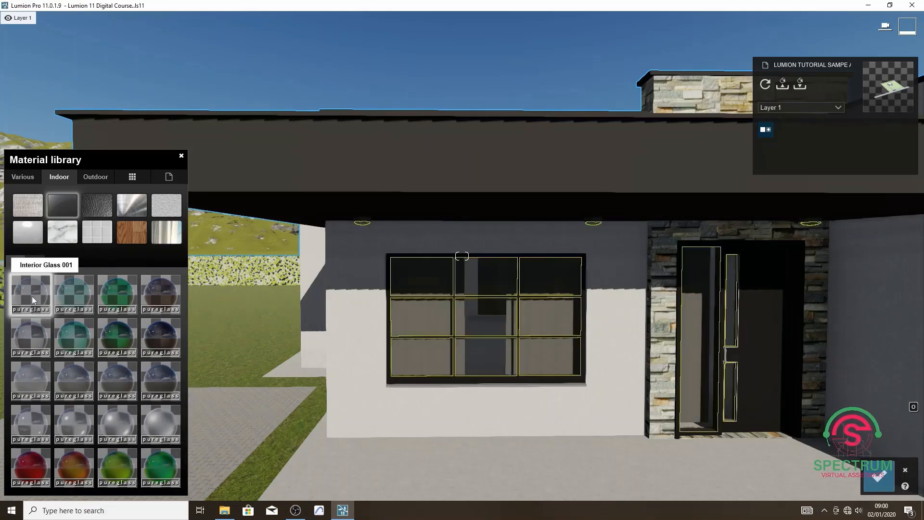
pyautogui.click(32, 298)
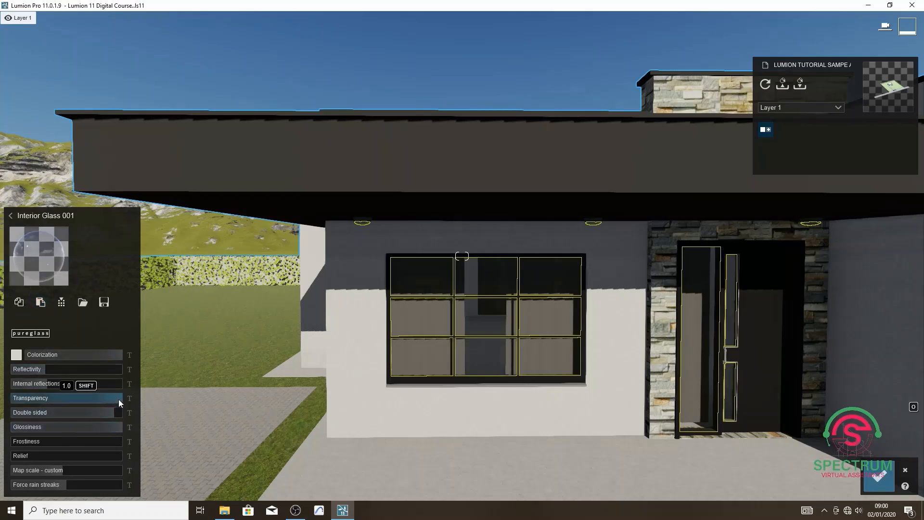
pyautogui.moveTo(118, 399); pyautogui.dragTo(120, 425)
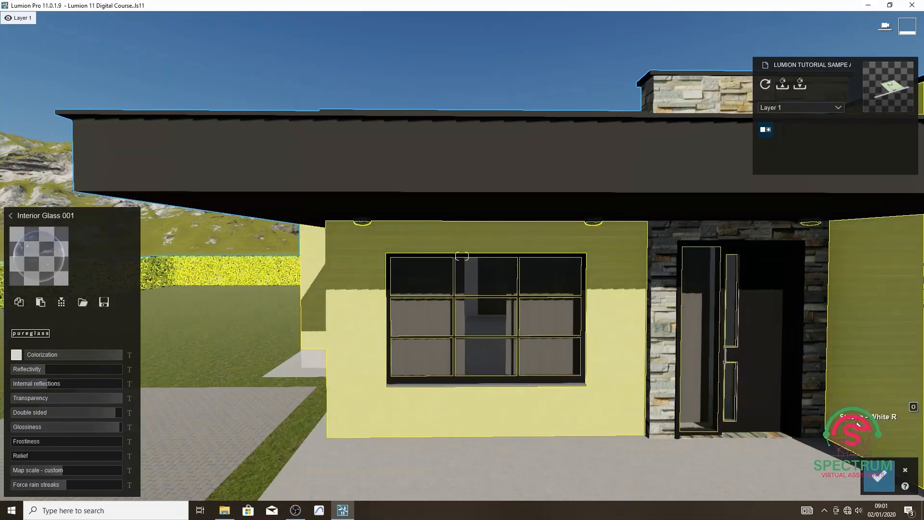
pyautogui.click(878, 476)
# Assign the Color material in black to the front door and window frames.
pyautogui.press('w')
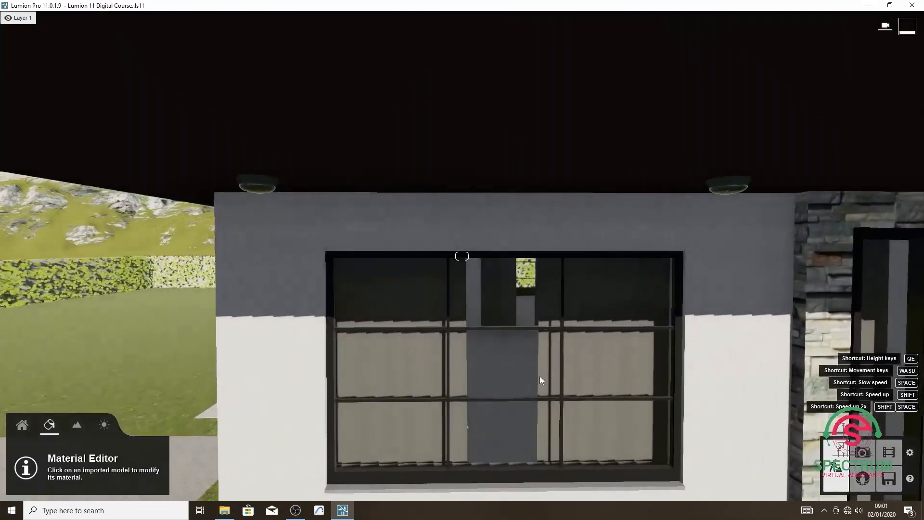
pyautogui.press('s')
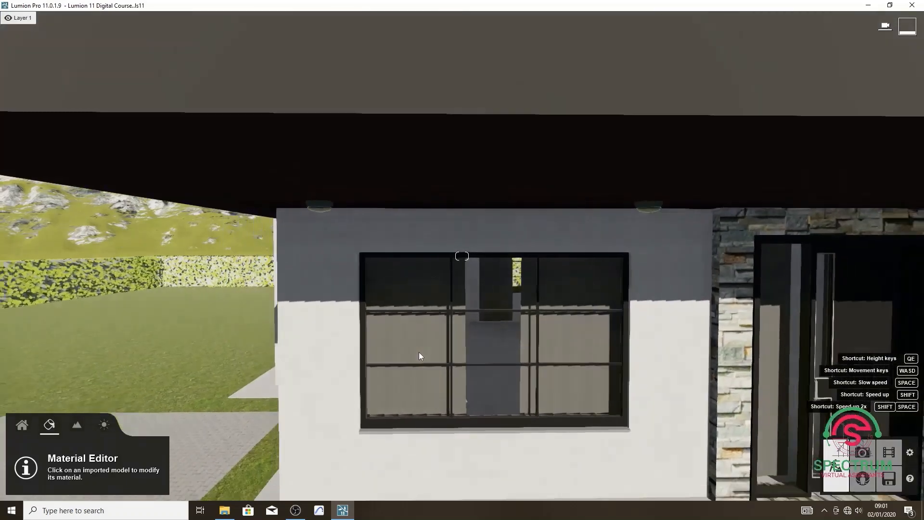
pyautogui.press('s')
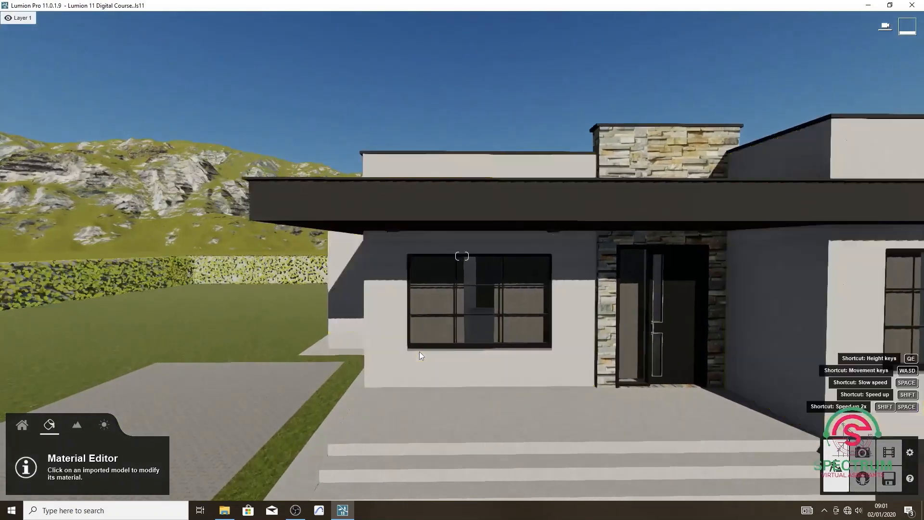
pyautogui.press('w')
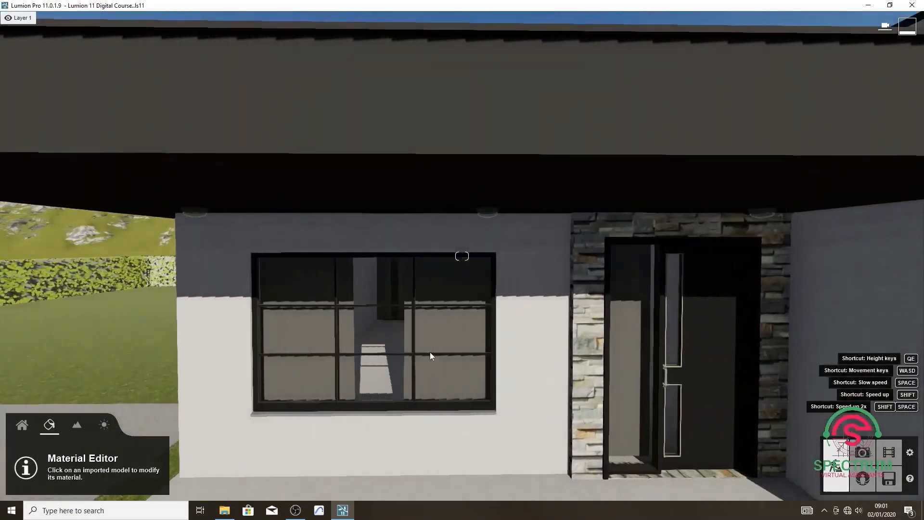
pyautogui.press('d')
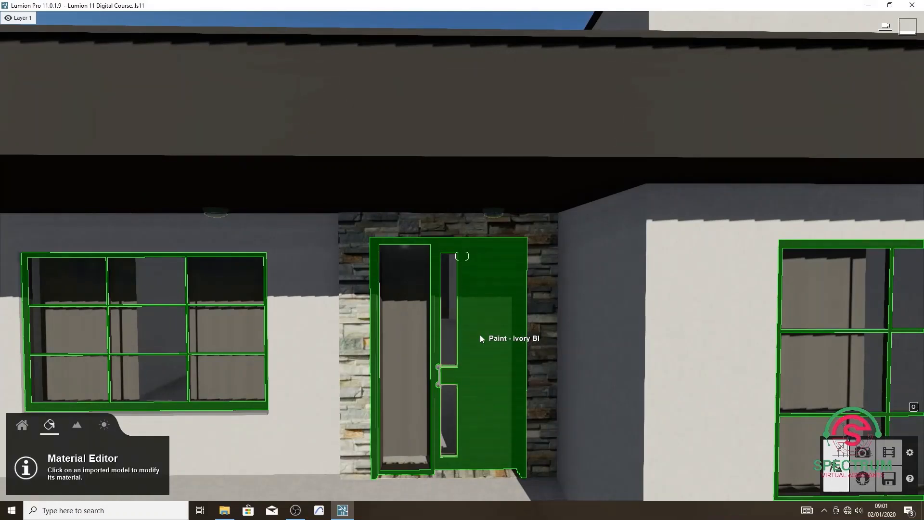
pyautogui.click(479, 336)
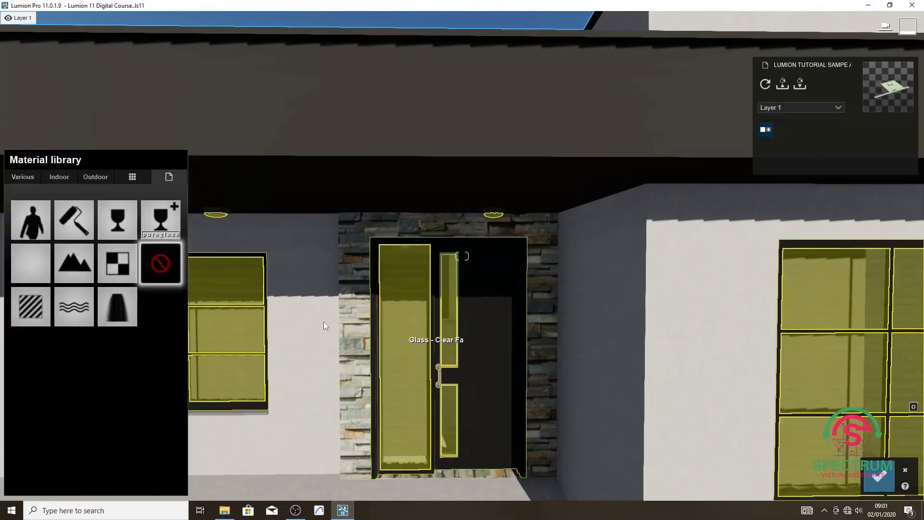
pyautogui.click(79, 230)
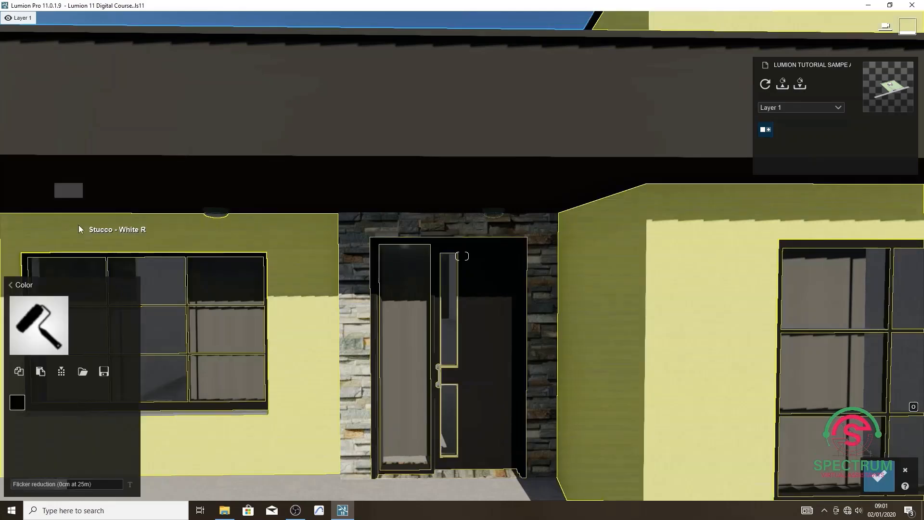
pyautogui.click(17, 404)
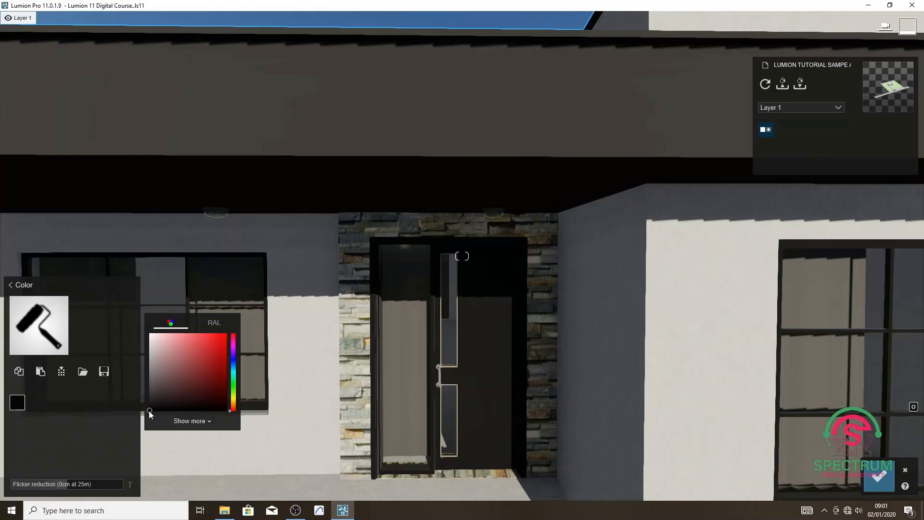
pyautogui.moveTo(149, 411)
pyautogui.mouseDown()
pyautogui.moveTo(200, 375)
pyautogui.moveTo(193, 398)
pyautogui.moveTo(150, 413)
pyautogui.mouseUp()
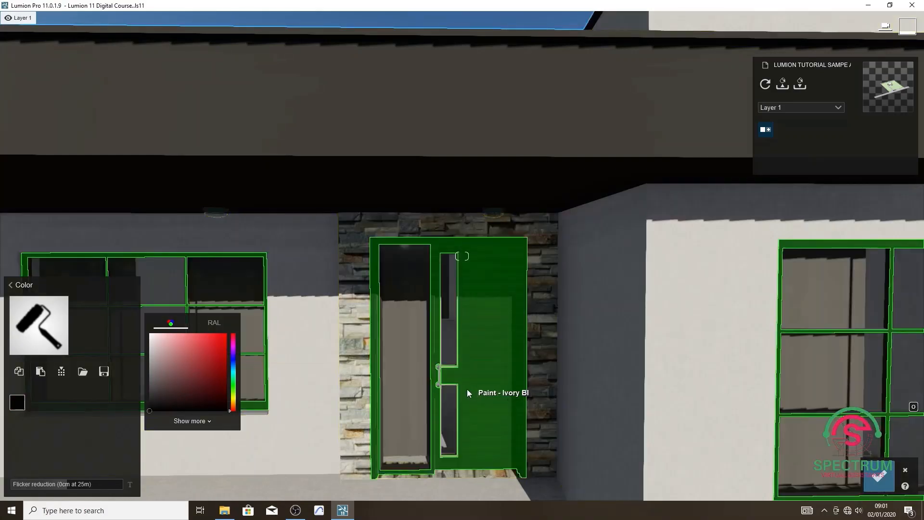
# Assign the Color material in near-black to the pine trim around the front door's narrow glass strips and save the changes.
pyautogui.press('w')
pyautogui.click(432, 349)
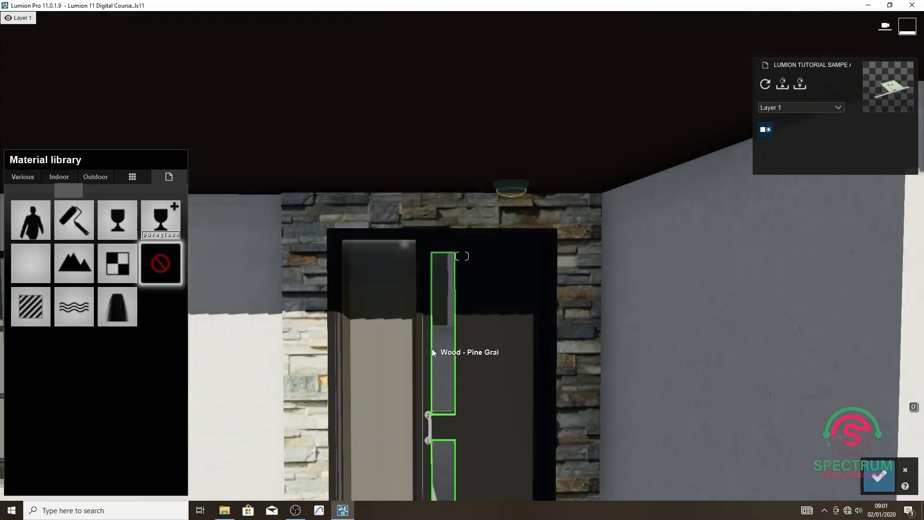
pyautogui.click(65, 224)
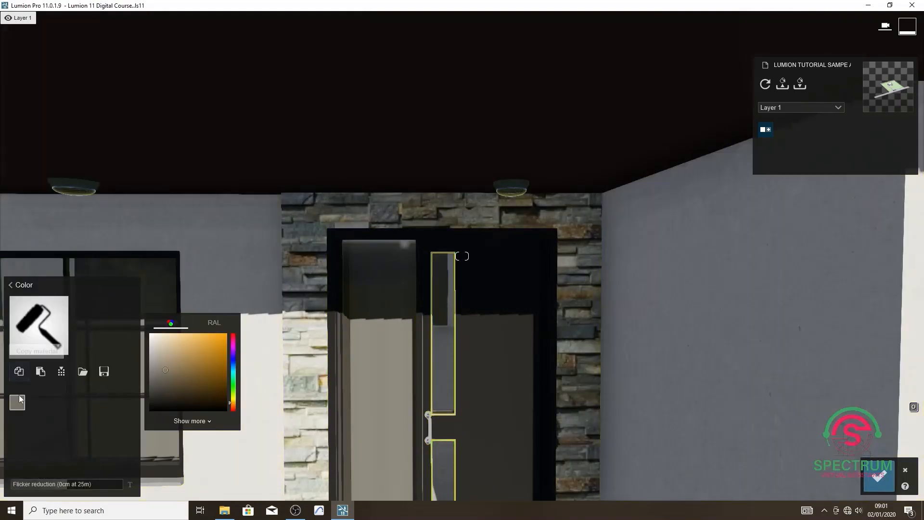
pyautogui.click(151, 409)
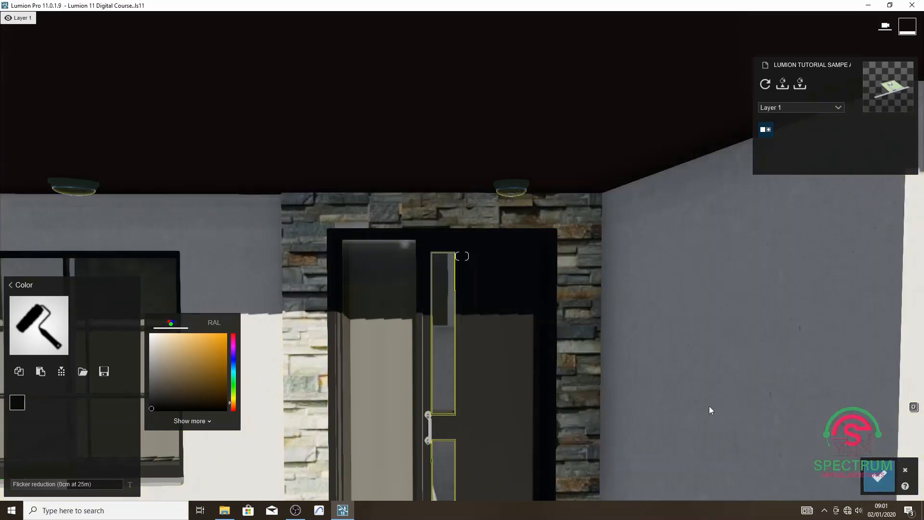
pyautogui.click(880, 477)
# Examine the updated materials on the front and side of the house from farther away.
pyautogui.press('s')
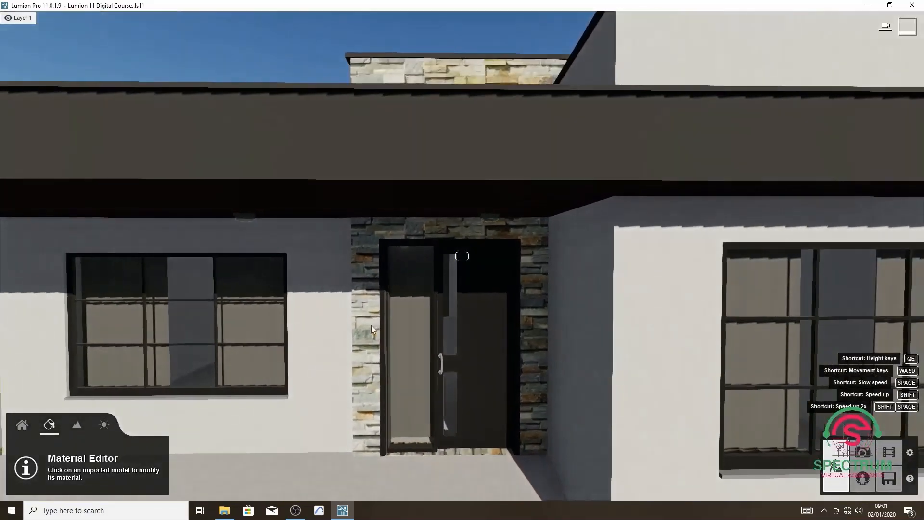
pyautogui.press('s')
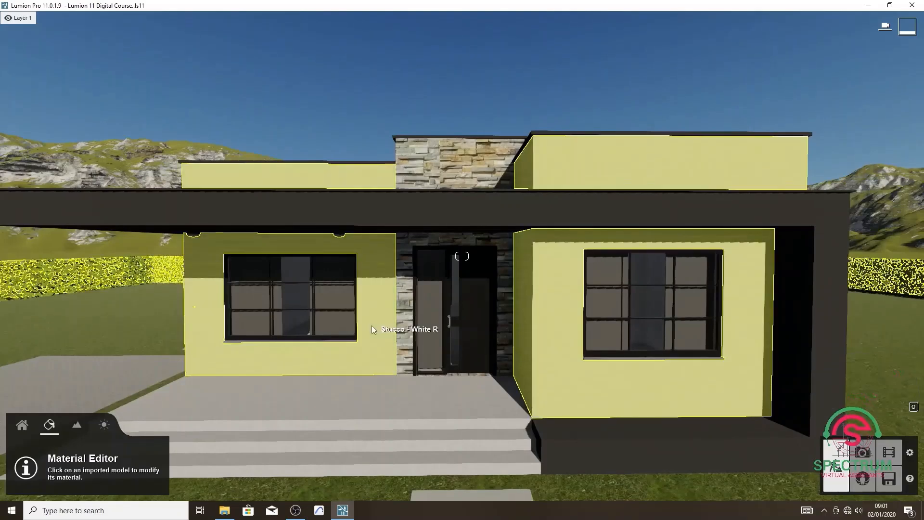
pyautogui.press('s')
pyautogui.moveTo(372, 326)
pyautogui.mouseDown(button='right')
pyautogui.moveTo(460, 320)
pyautogui.moveTo(465, 335)
pyautogui.mouseUp(button='right')
pyautogui.press('d')
pyautogui.press('d')
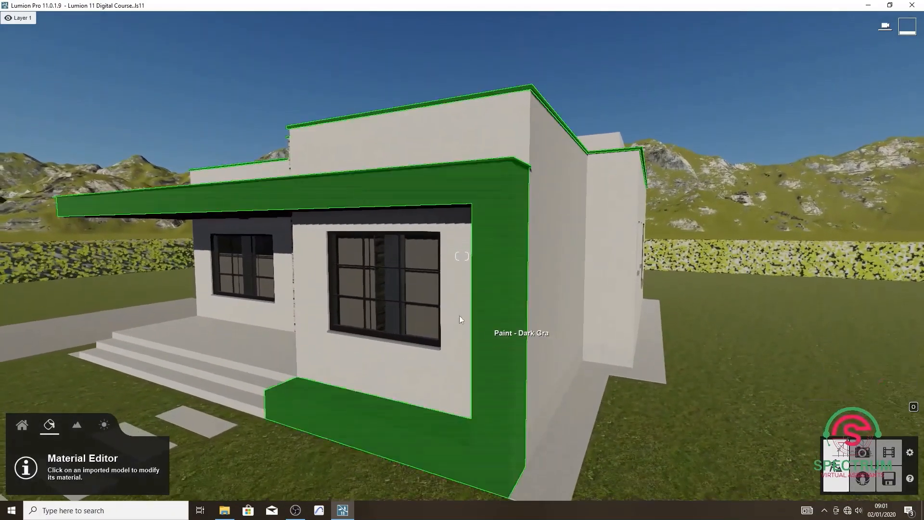
pyautogui.press('s')
pyautogui.press('s')
pyautogui.press('a')
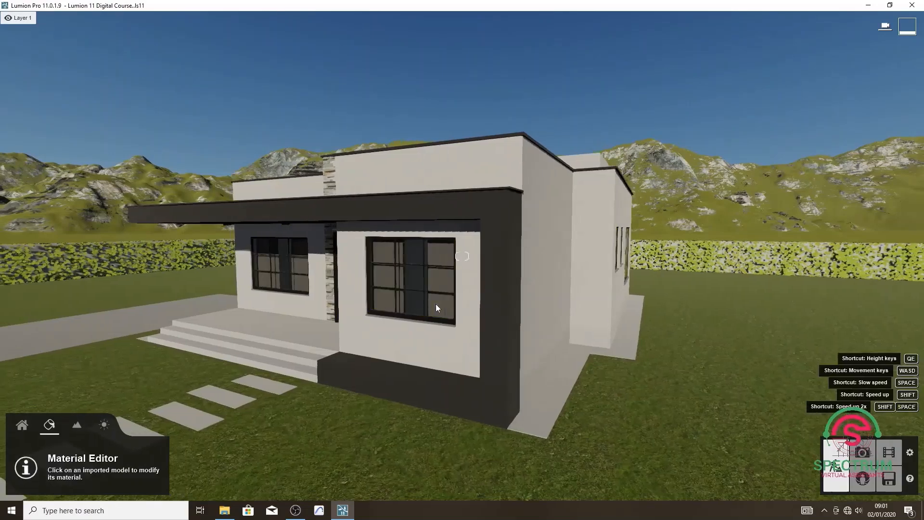
# Apply the outdoor wood Polii Wood Planks 22 2k to the walnut-veneer ceiling under the porch roof.
pyautogui.press('a')
pyautogui.moveTo(435, 304); pyautogui.dragTo(321, 313, button='right')
pyautogui.press('w')
pyautogui.press('s')
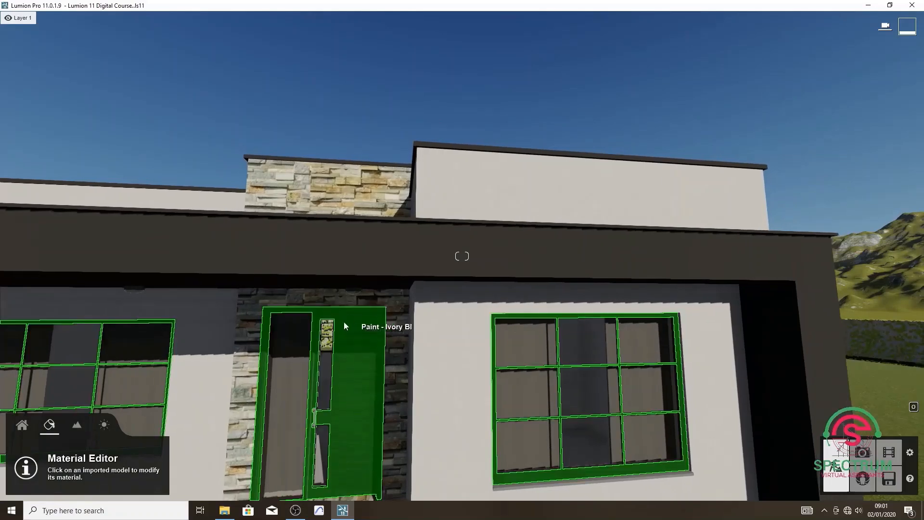
pyautogui.click(234, 280)
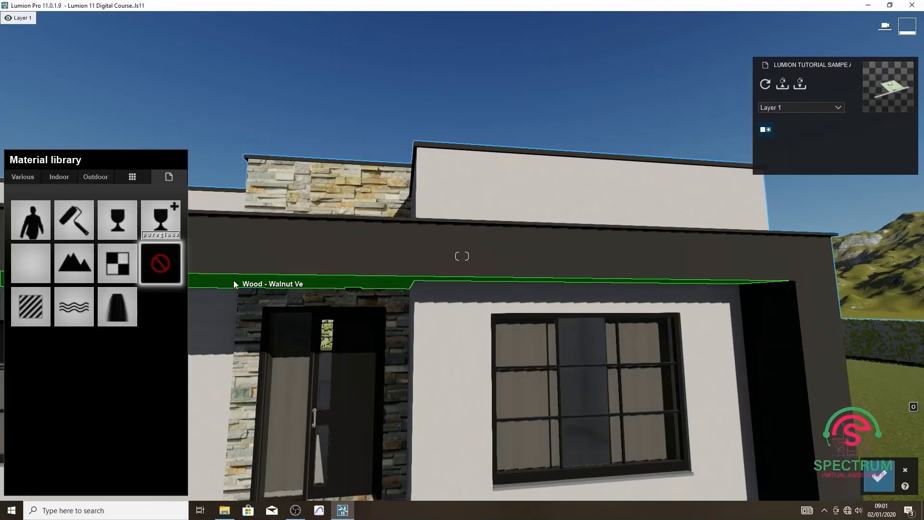
pyautogui.click(91, 178)
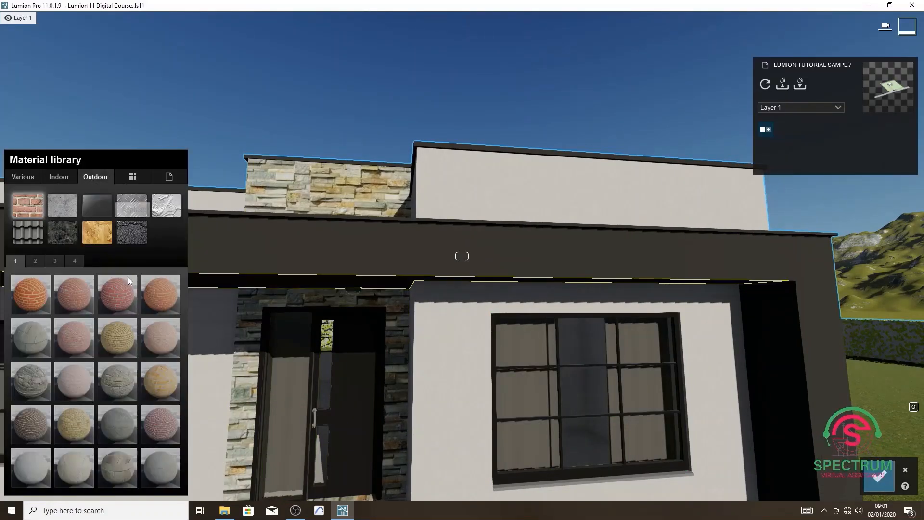
pyautogui.click(100, 232)
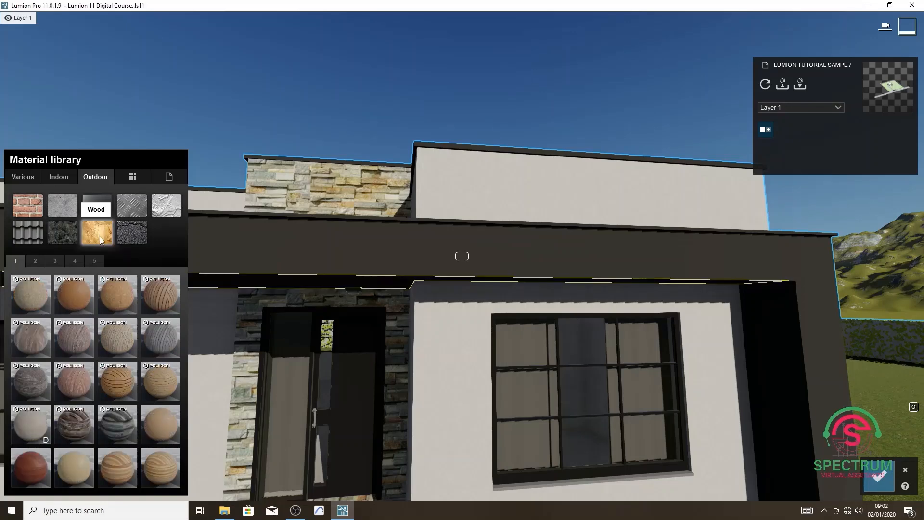
pyautogui.click(129, 385)
# Change the porch ceiling's wood to Polii Wood Planks 24 2k, reduce its gloss, reflectivity and relief to the minimum, and save the changes.
pyautogui.press('s')
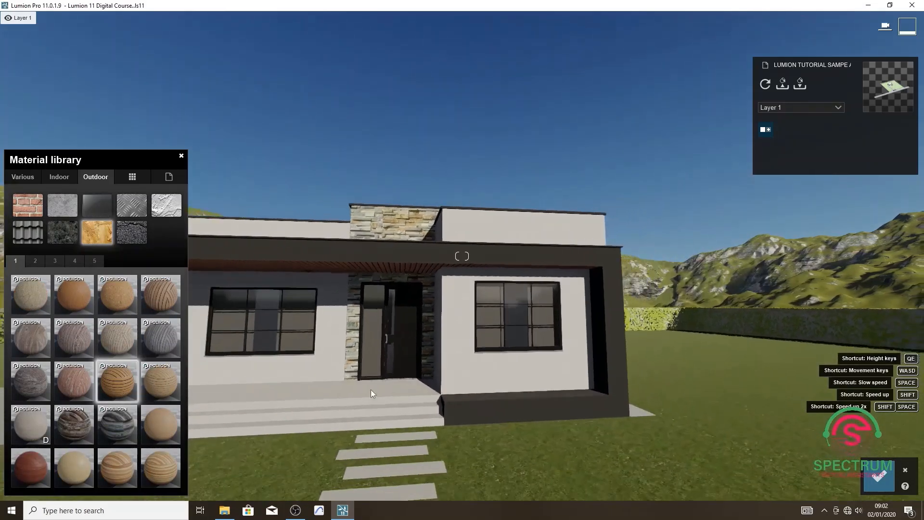
pyautogui.press('w')
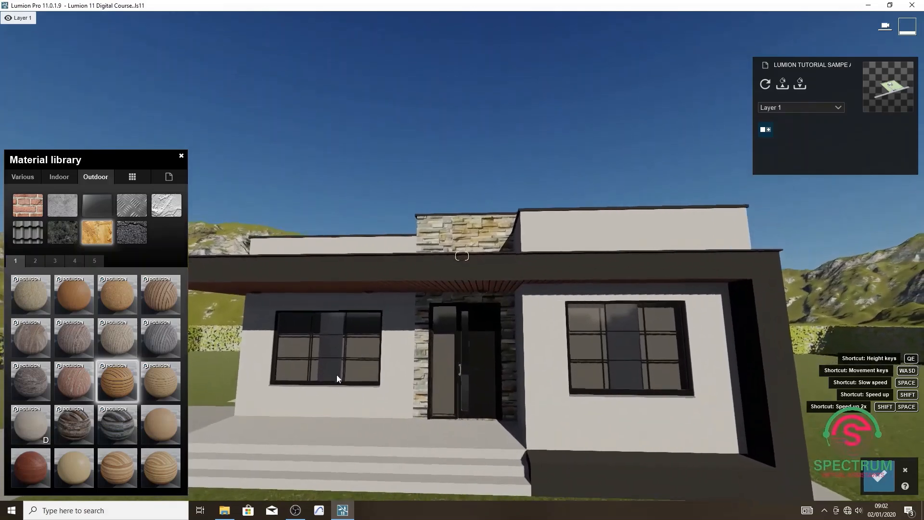
pyautogui.click(155, 382)
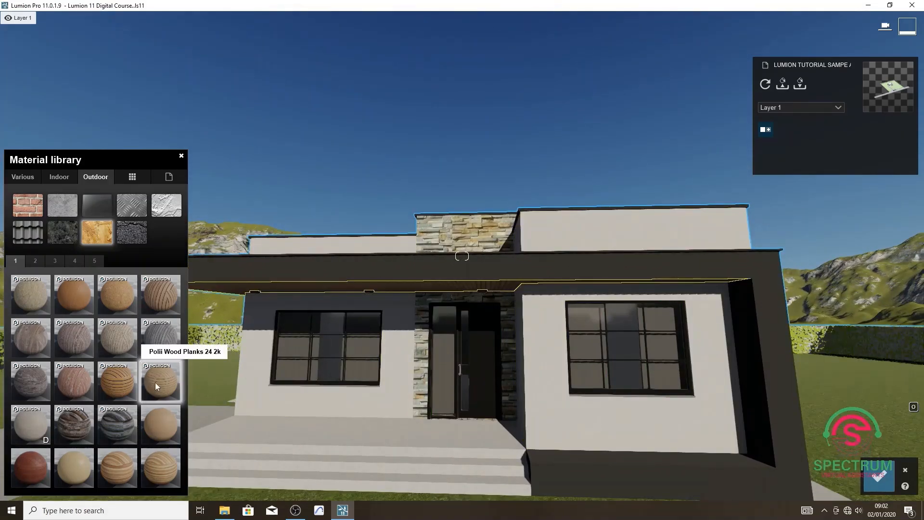
pyautogui.click(161, 428)
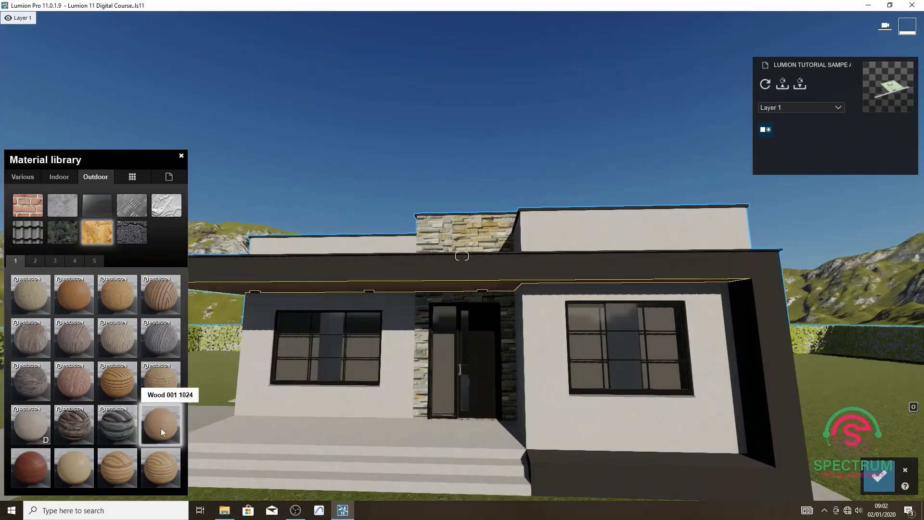
pyautogui.click(158, 464)
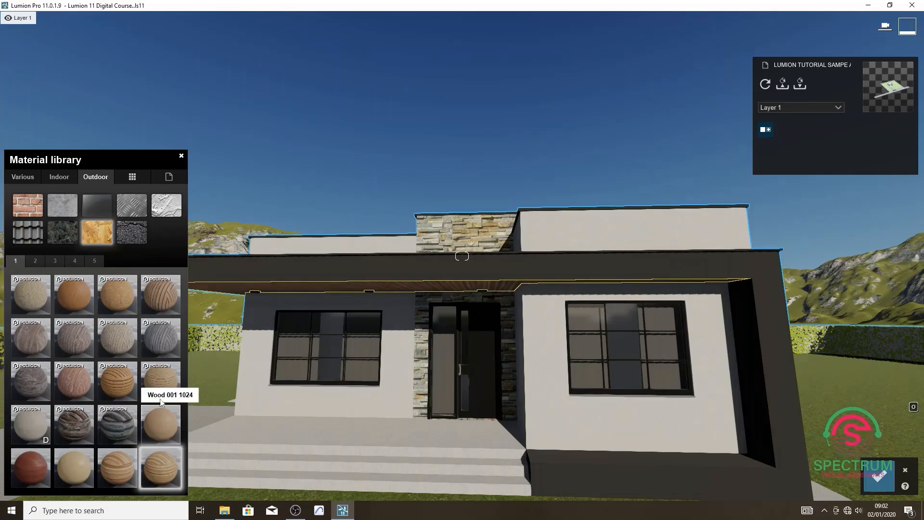
pyautogui.click(164, 384)
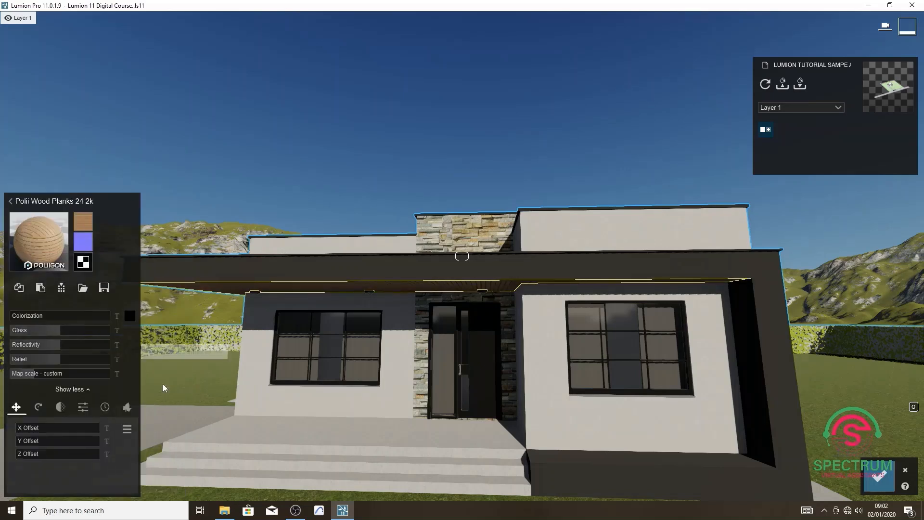
pyautogui.moveTo(46, 330); pyautogui.dragTo(5, 347)
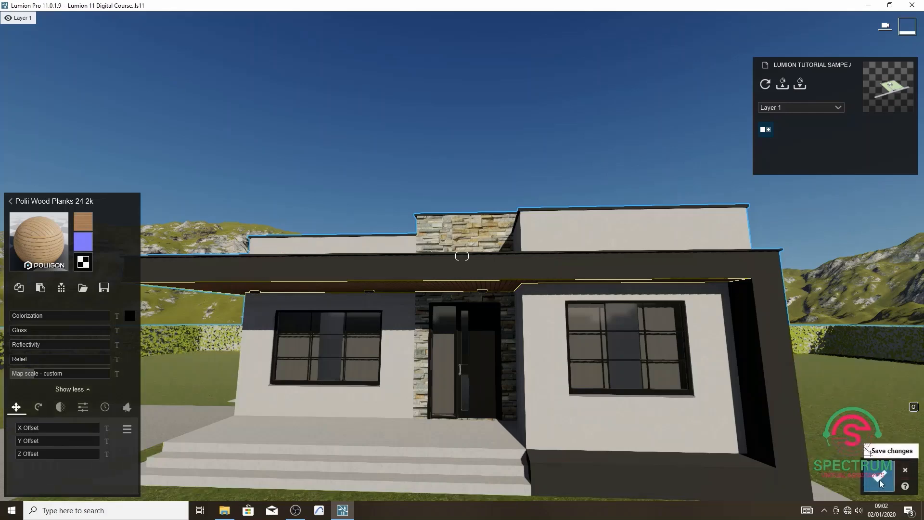
pyautogui.click(879, 477)
# Examine the materials on the front, side and window walls of the house from several angles.
pyautogui.press('s')
pyautogui.moveTo(542, 311); pyautogui.dragTo(556, 337, button='right')
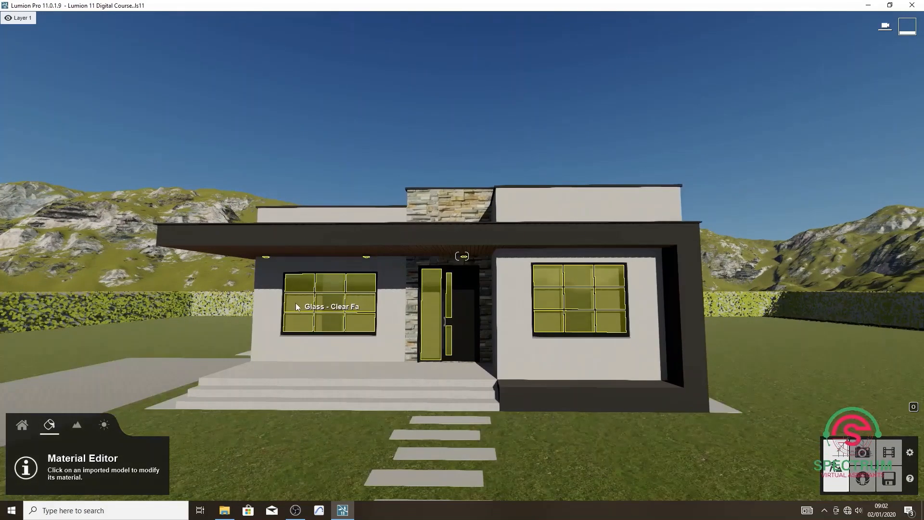
pyautogui.press('a')
pyautogui.moveTo(352, 300); pyautogui.dragTo(388, 311, button='right')
pyautogui.press('a')
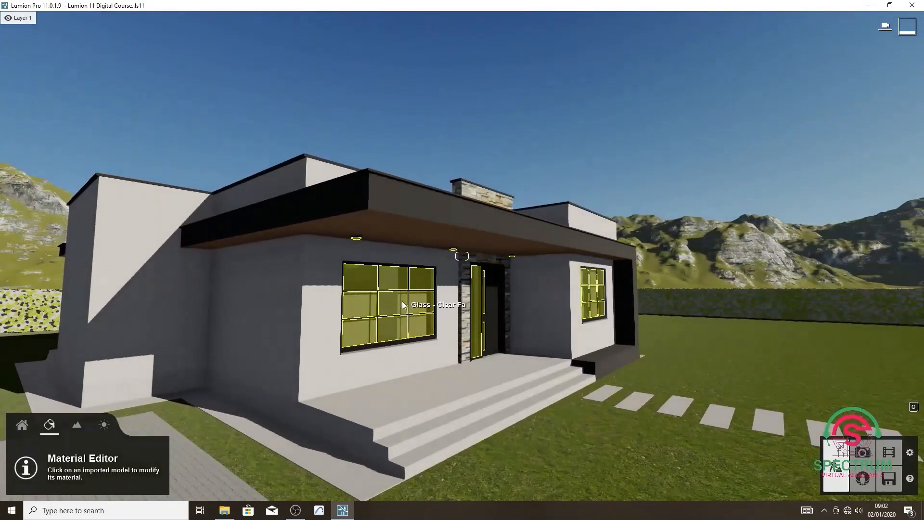
pyautogui.press('a')
pyautogui.moveTo(303, 292); pyautogui.dragTo(382, 220, button='right')
pyautogui.press('a')
pyautogui.press('a')
pyautogui.moveTo(373, 295); pyautogui.dragTo(257, 301, button='right')
pyautogui.press('a')
pyautogui.press('a')
pyautogui.press('a')
pyautogui.moveTo(256, 301); pyautogui.dragTo(290, 304)
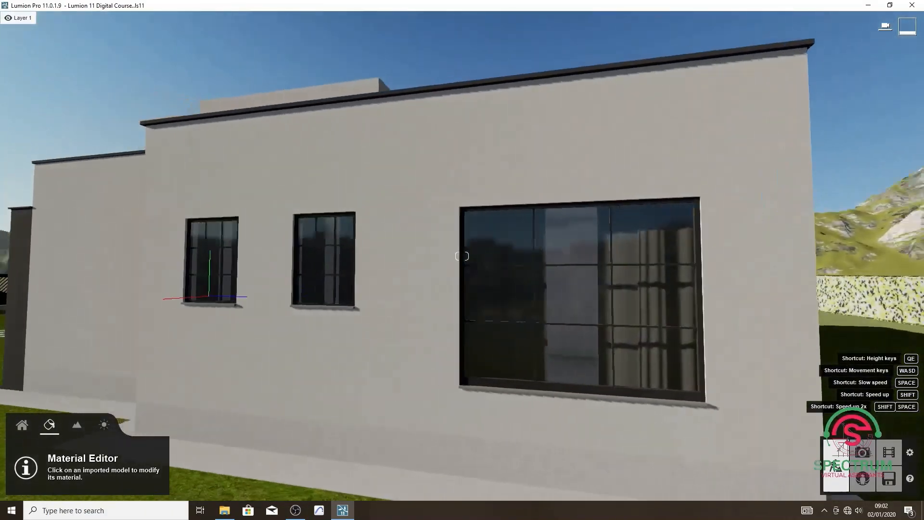
pyautogui.moveTo(289, 304); pyautogui.dragTo(410, 306, button='right')
pyautogui.press('s')
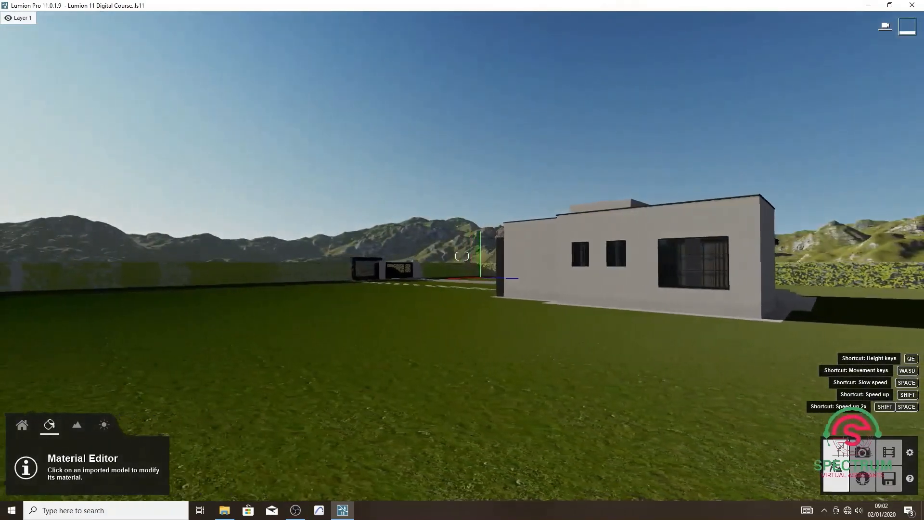
pyautogui.moveTo(544, 284); pyautogui.dragTo(306, 312, button='right')
pyautogui.press('w')
pyautogui.press('a')
pyautogui.press('a')
pyautogui.press('s')
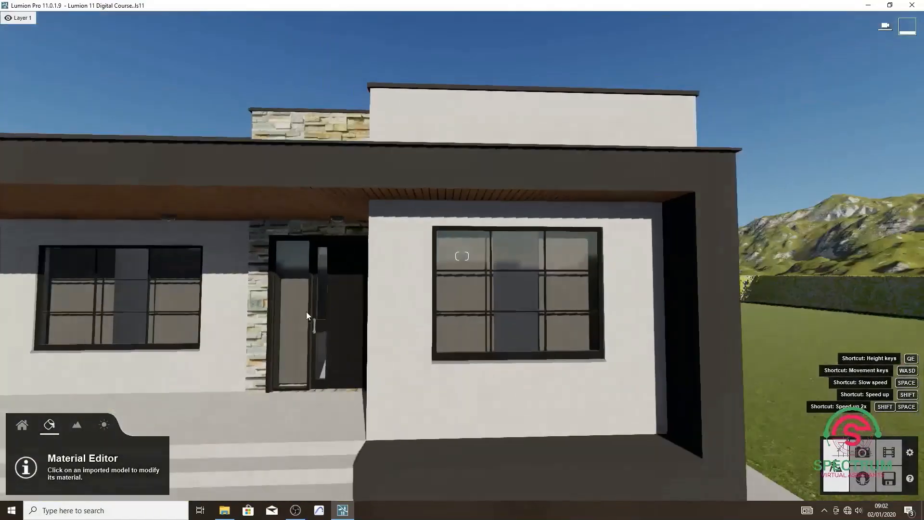
# Assign the Color material in dark grey 262626 to the painted roof fascia and front frame, and save the changes.
pyautogui.press('w')
pyautogui.click(254, 185)
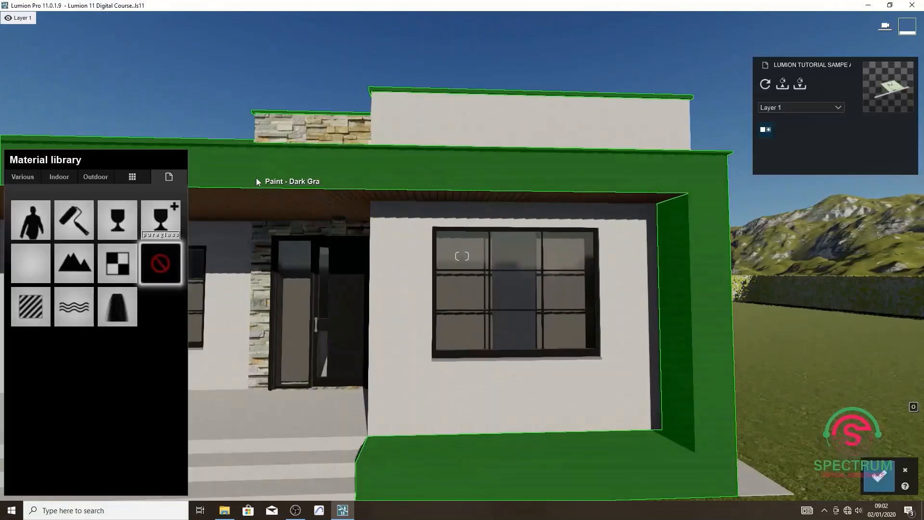
pyautogui.click(73, 214)
pyautogui.click(16, 404)
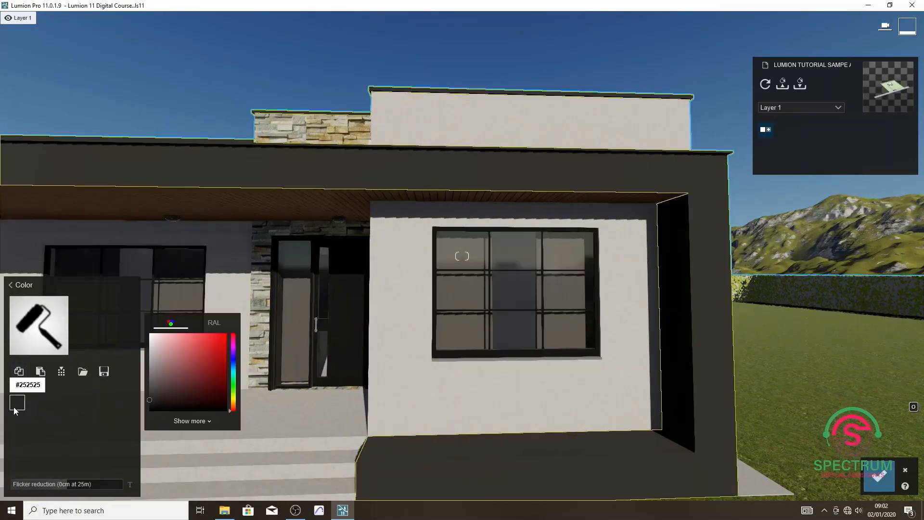
pyautogui.click(191, 422)
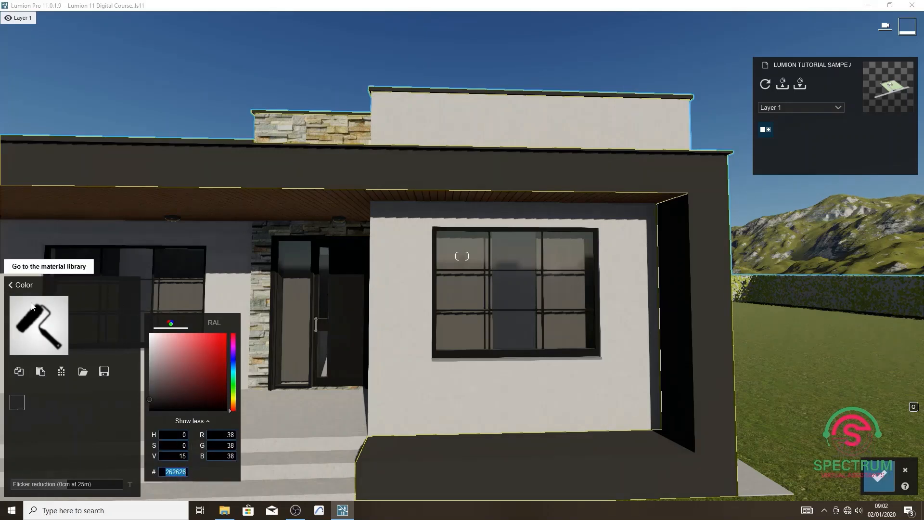
pyautogui.click(116, 429)
pyautogui.press('s')
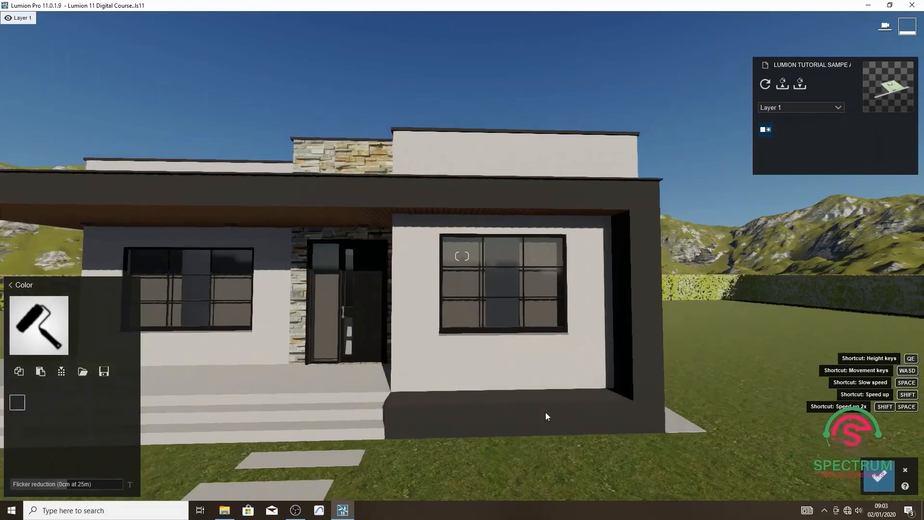
pyautogui.click(875, 478)
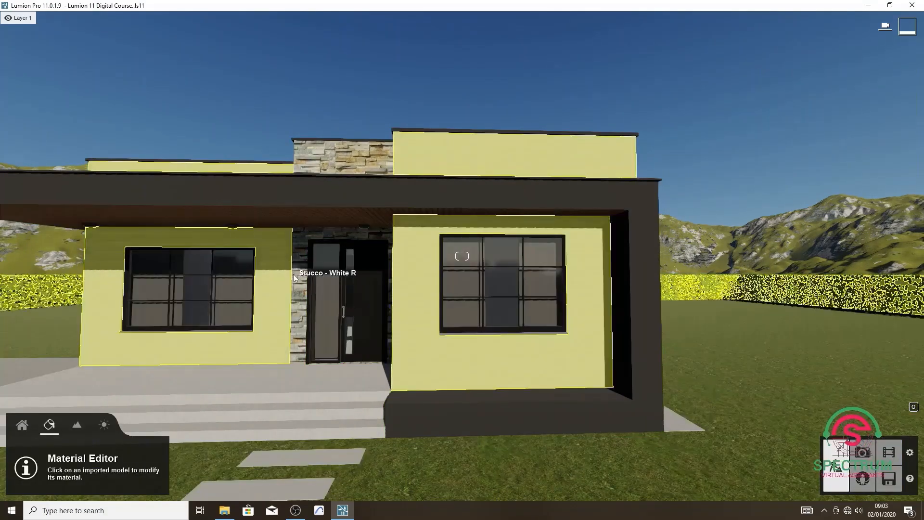
# Examine the porch's wood ceiling, stone cladding, front door and window up close and from the front steps.
pyautogui.press('a')
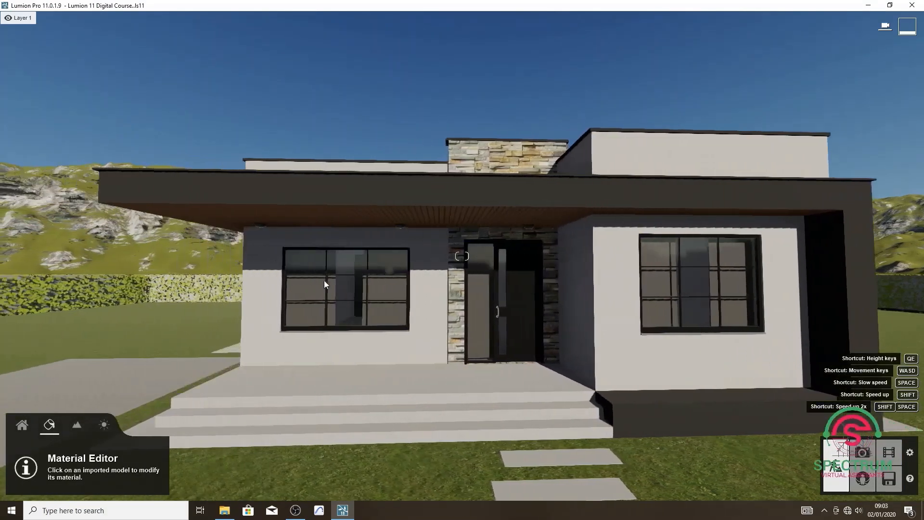
pyautogui.press('a')
pyautogui.moveTo(325, 280); pyautogui.dragTo(370, 289, button='right')
pyautogui.moveTo(315, 281); pyautogui.dragTo(340, 282, button='right')
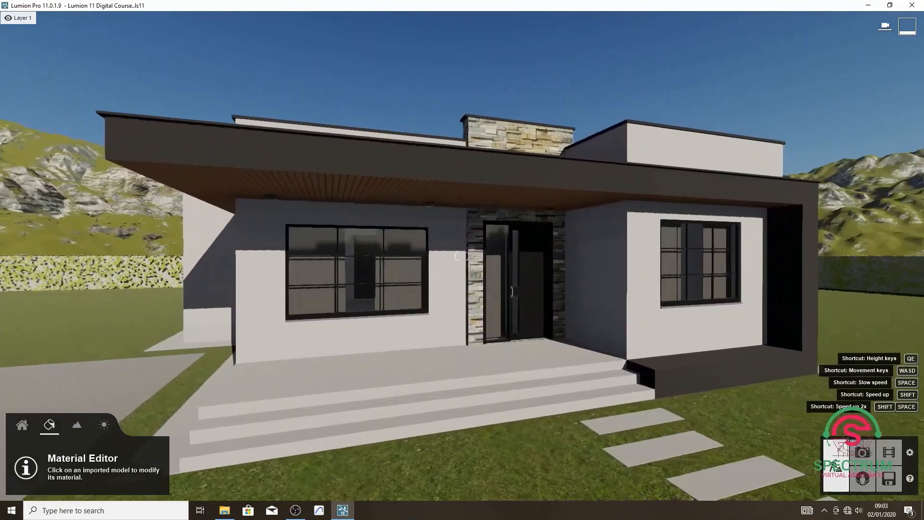
pyautogui.press('w')
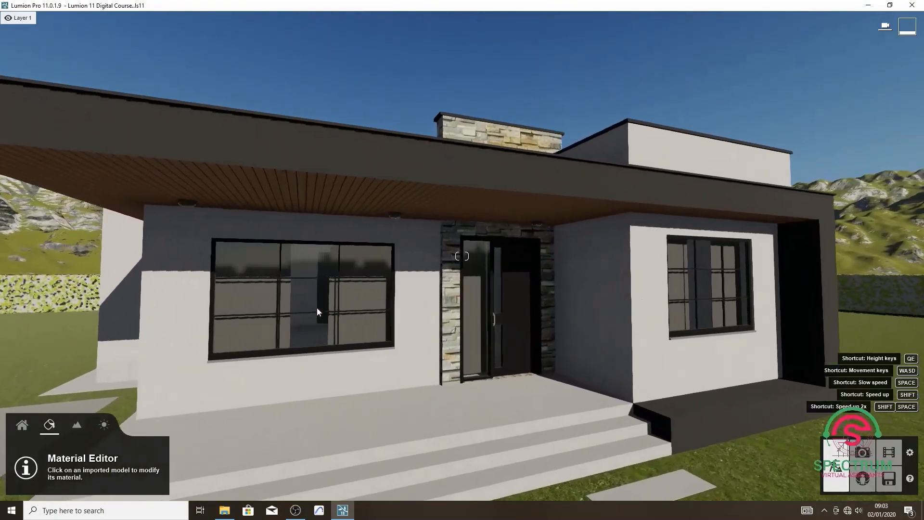
pyautogui.press('w')
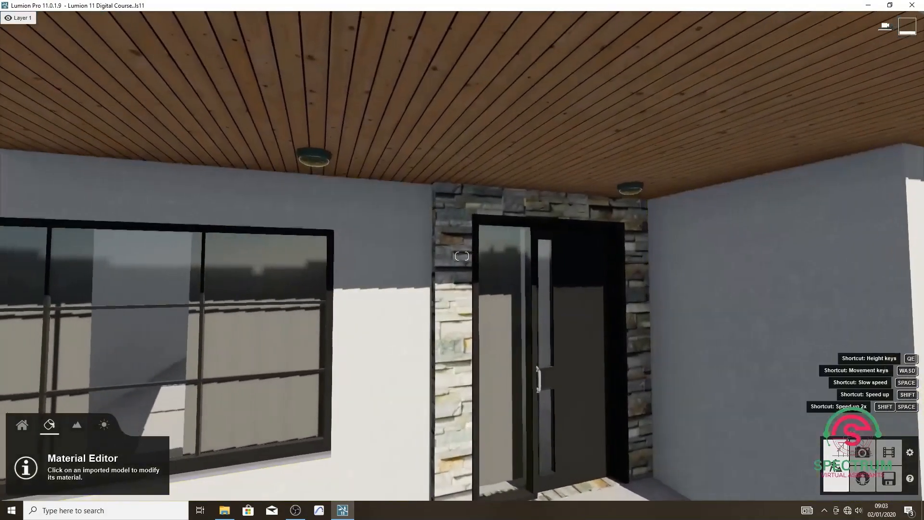
pyautogui.moveTo(452, 298); pyautogui.dragTo(411, 289, button='right')
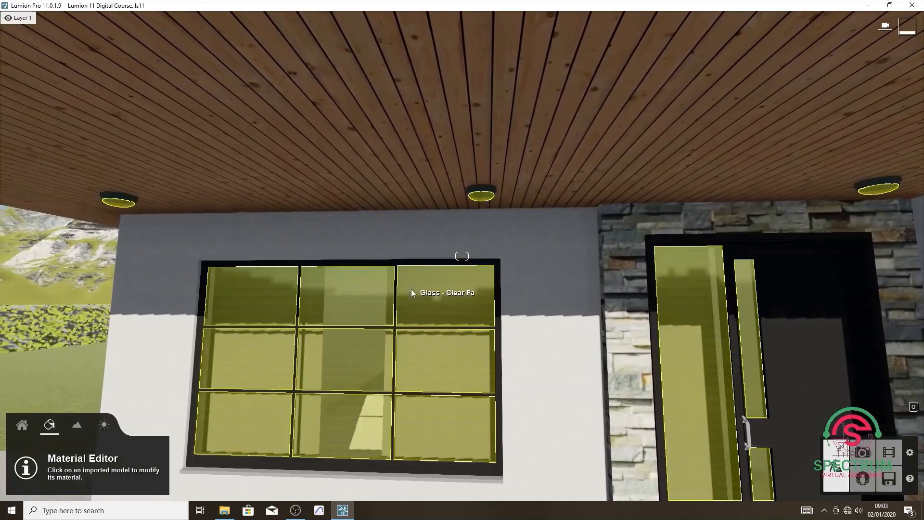
pyautogui.press('s')
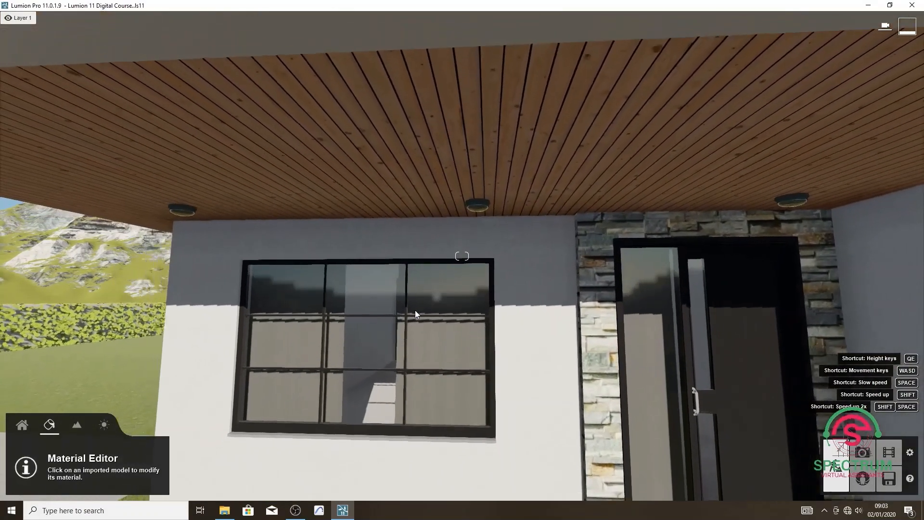
pyautogui.press('s')
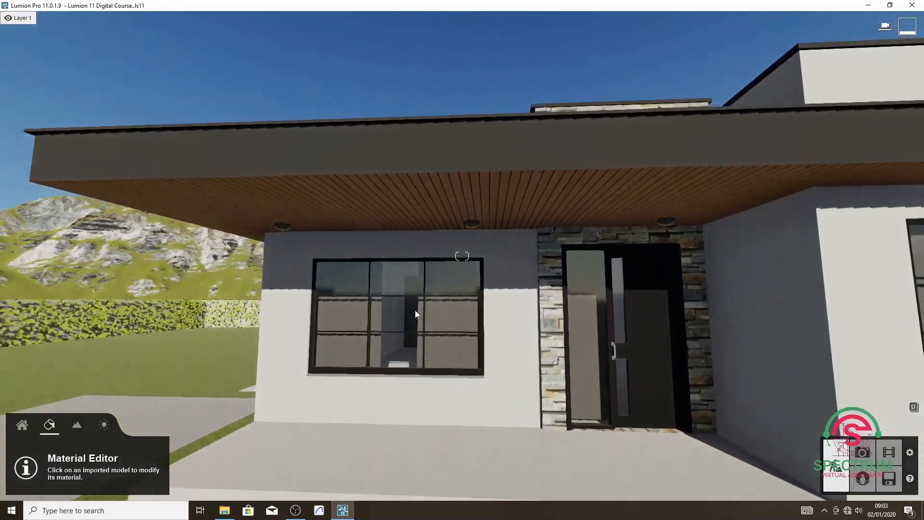
# Assign the Color material in white to the celadon-painted housings of the porch ceiling lamps and save the changes.
pyautogui.press('s')
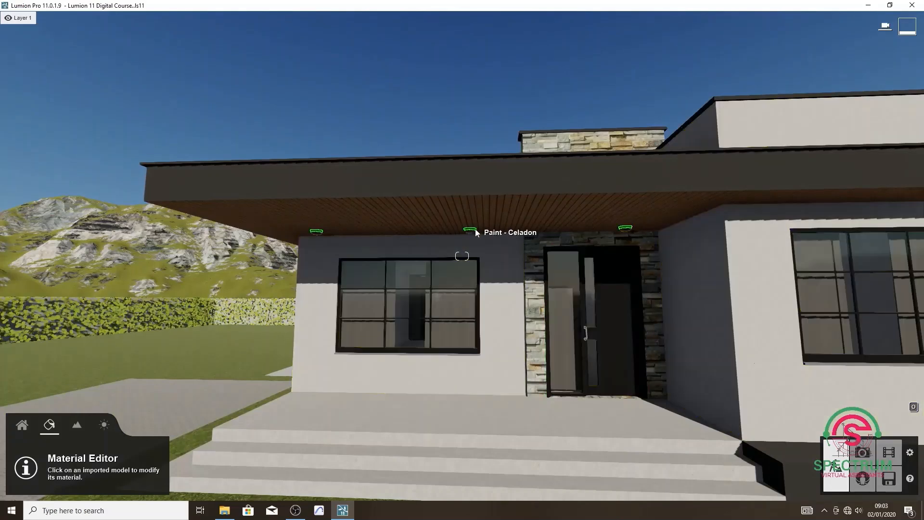
pyautogui.click(476, 231)
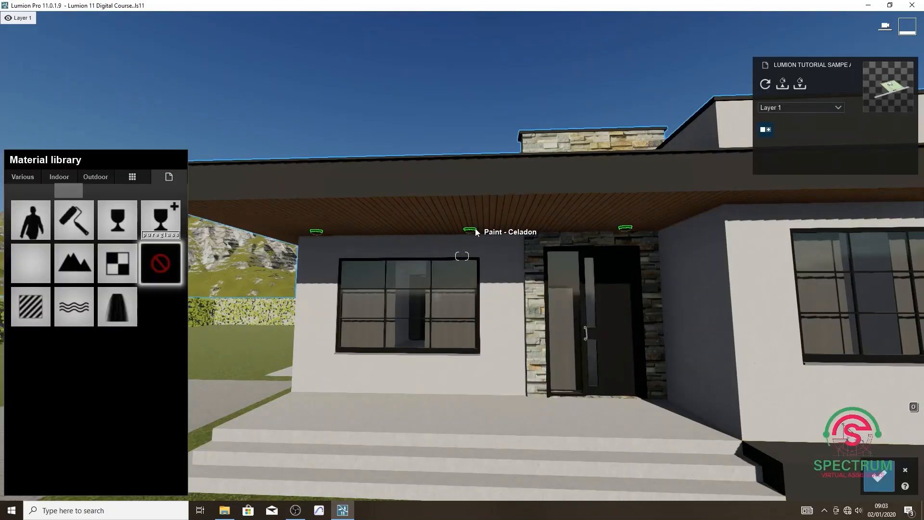
pyautogui.click(74, 217)
pyautogui.click(18, 403)
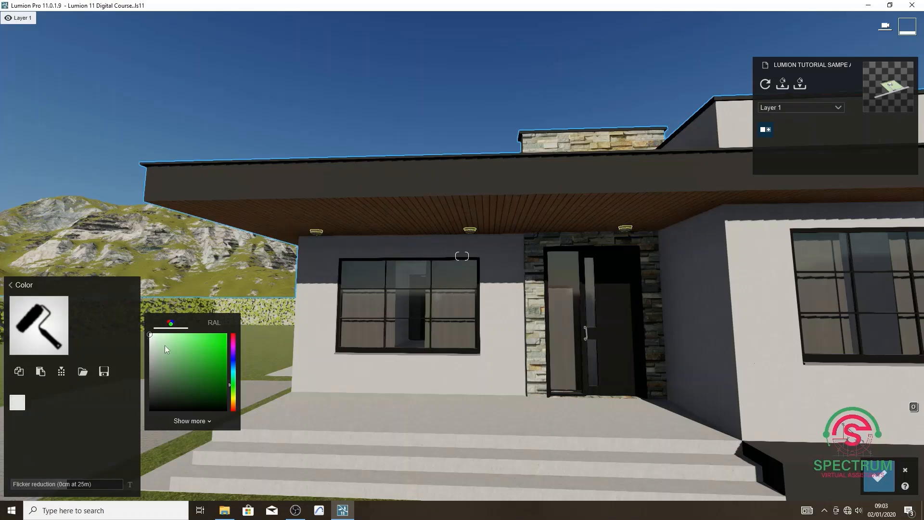
pyautogui.click(879, 476)
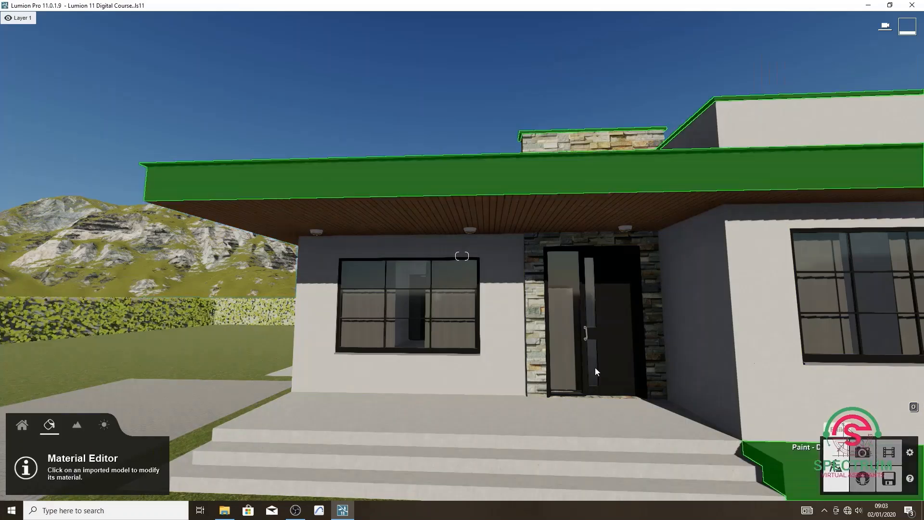
# Choose the last white omni light in the lights library for the porch ceiling lamps.
pyautogui.press('w')
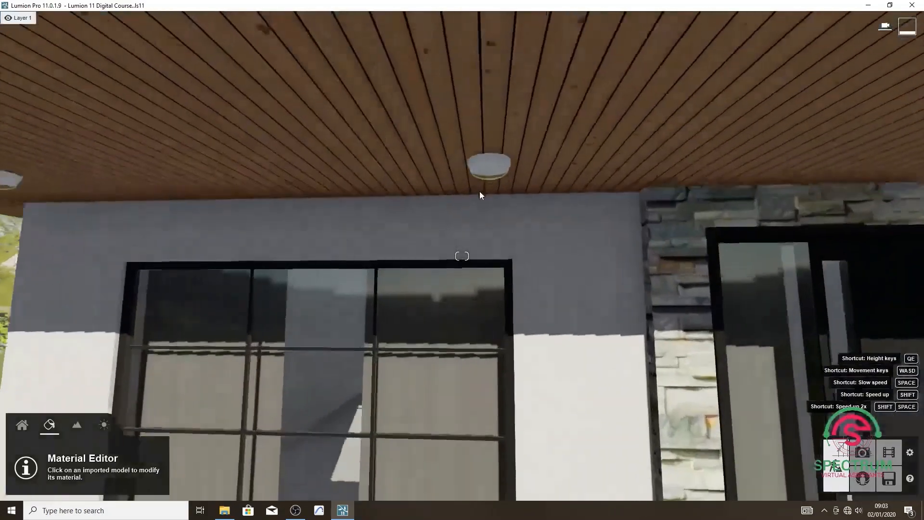
pyautogui.press('s')
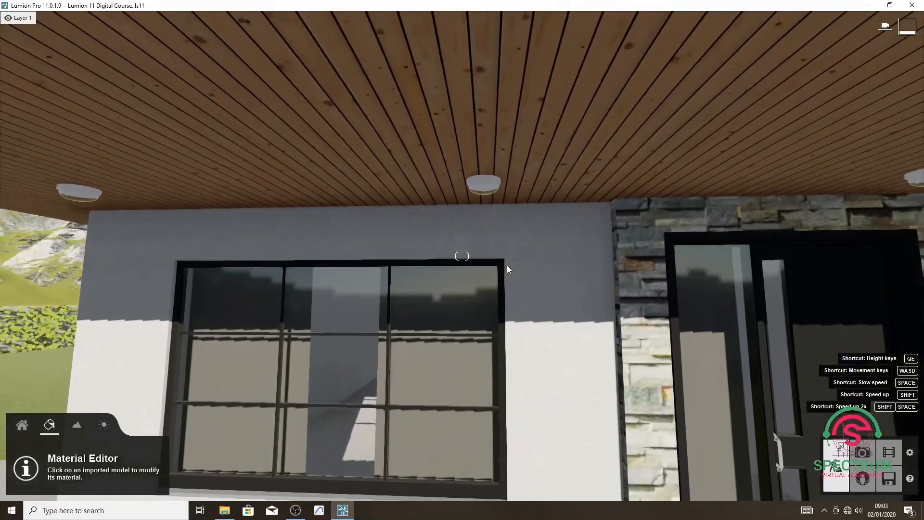
pyautogui.press('s')
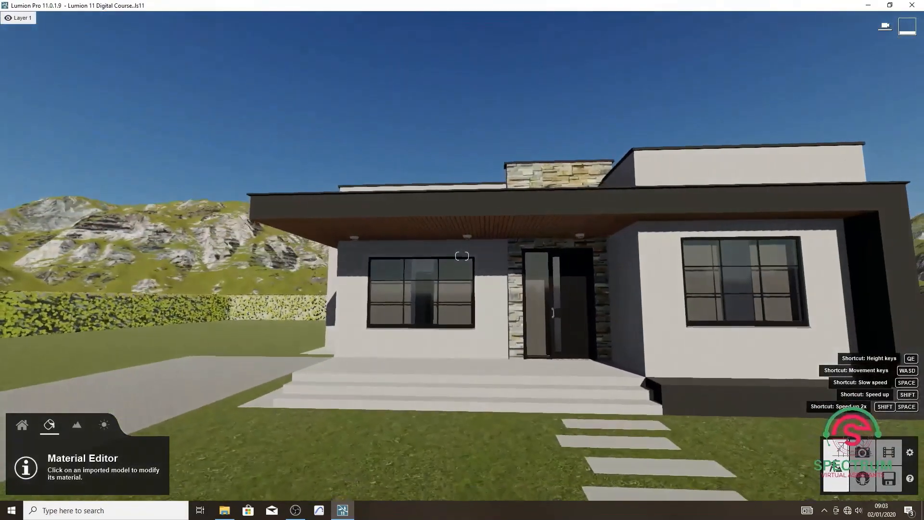
pyautogui.press('w')
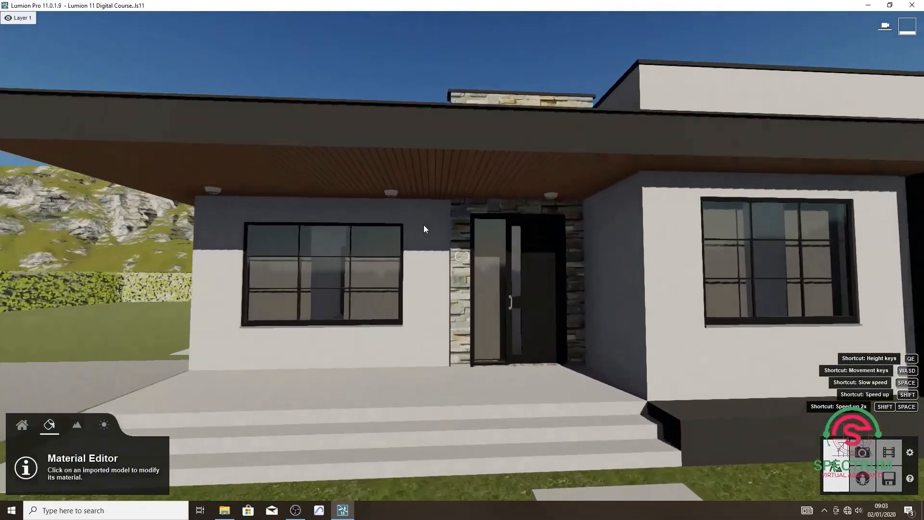
pyautogui.press('w')
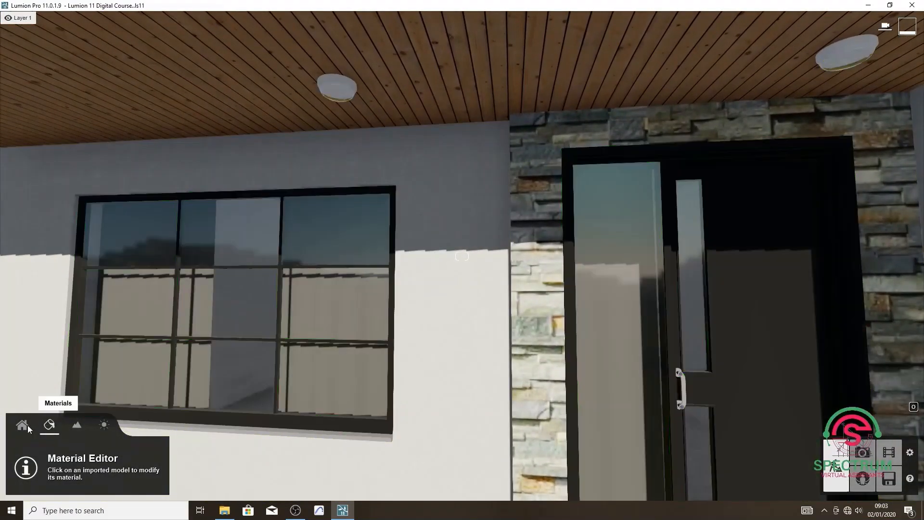
pyautogui.click(23, 425)
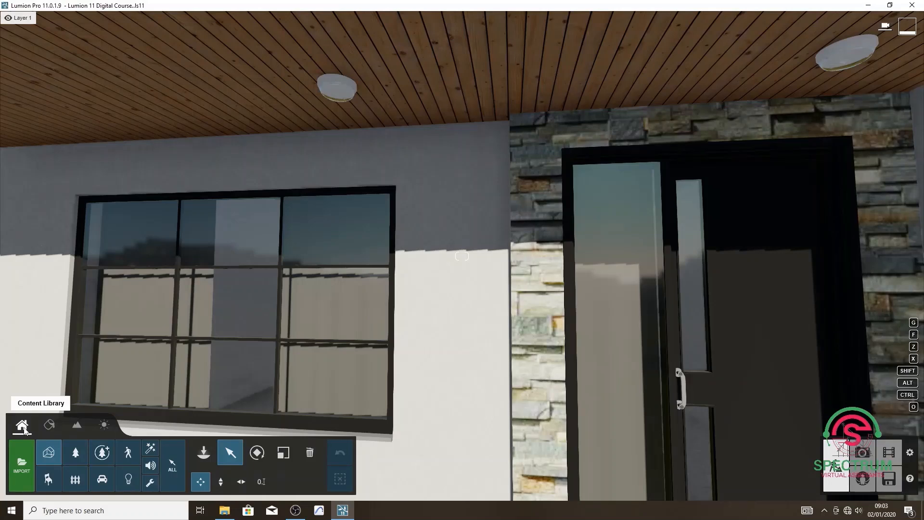
pyautogui.click(128, 480)
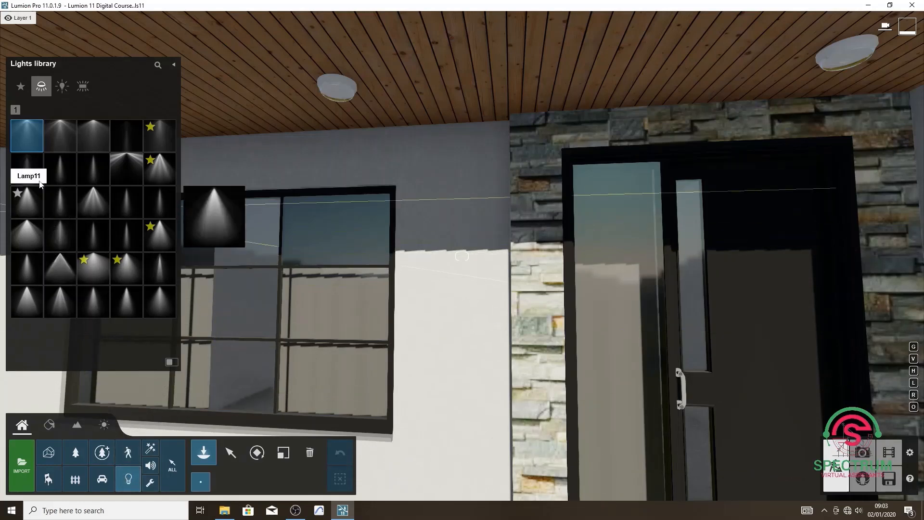
pyautogui.click(61, 86)
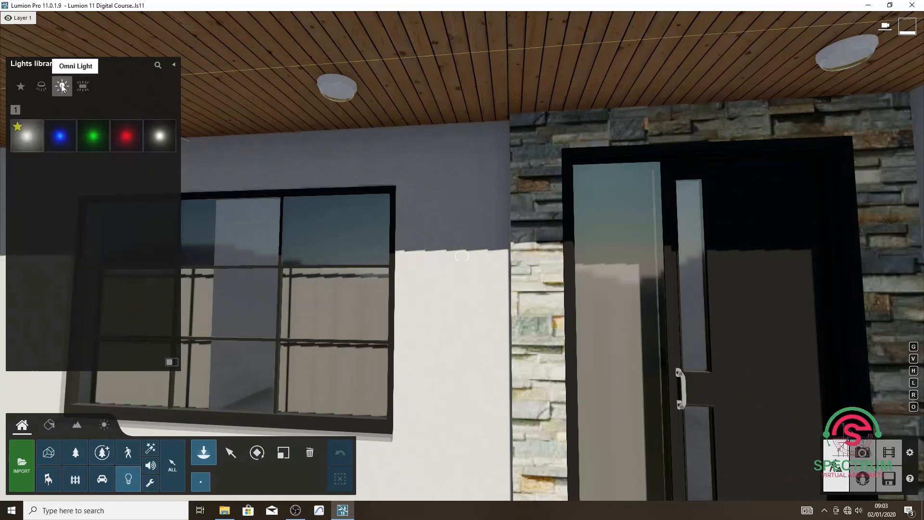
pyautogui.click(153, 138)
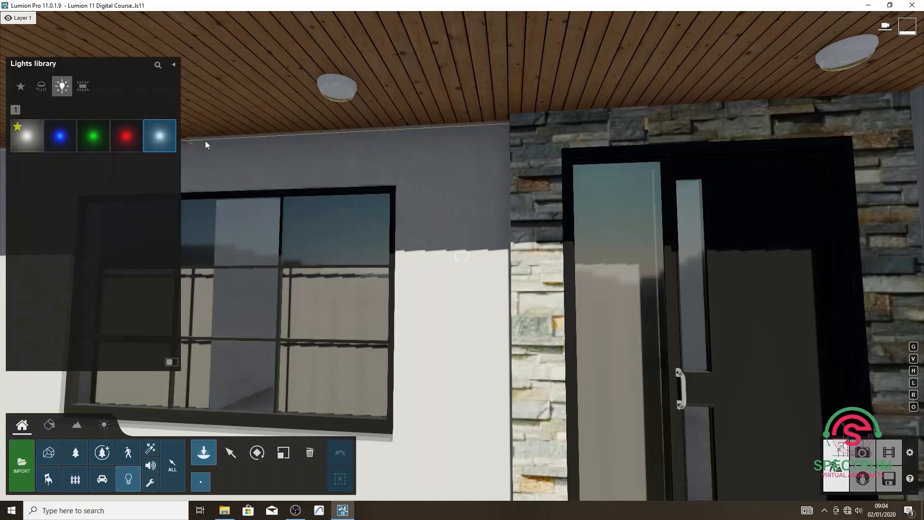
# Place an omni light on each of the three porch ceiling lamps.
pyautogui.click(336, 94)
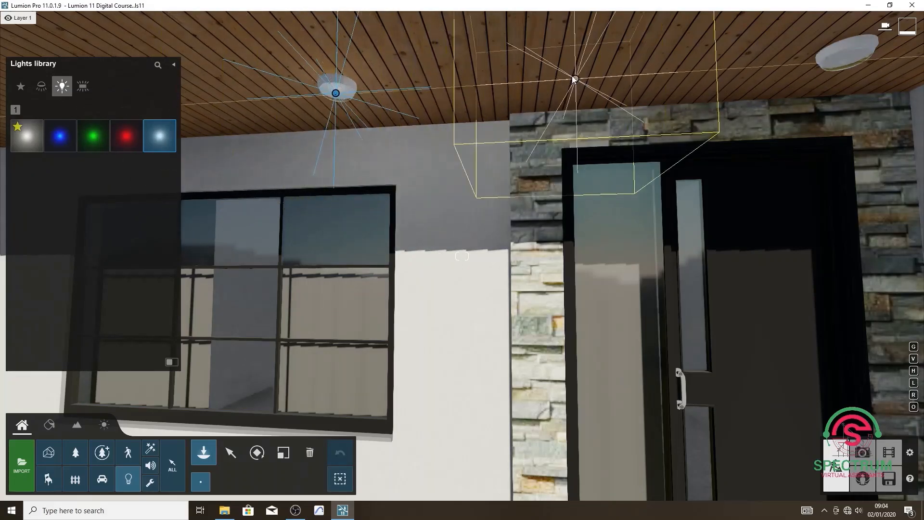
pyautogui.click(849, 60)
pyautogui.press('a')
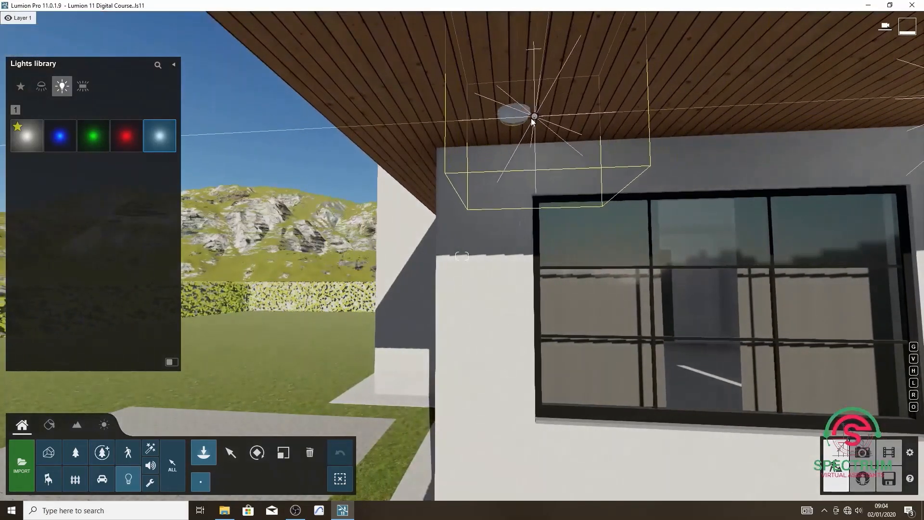
pyautogui.click(515, 119)
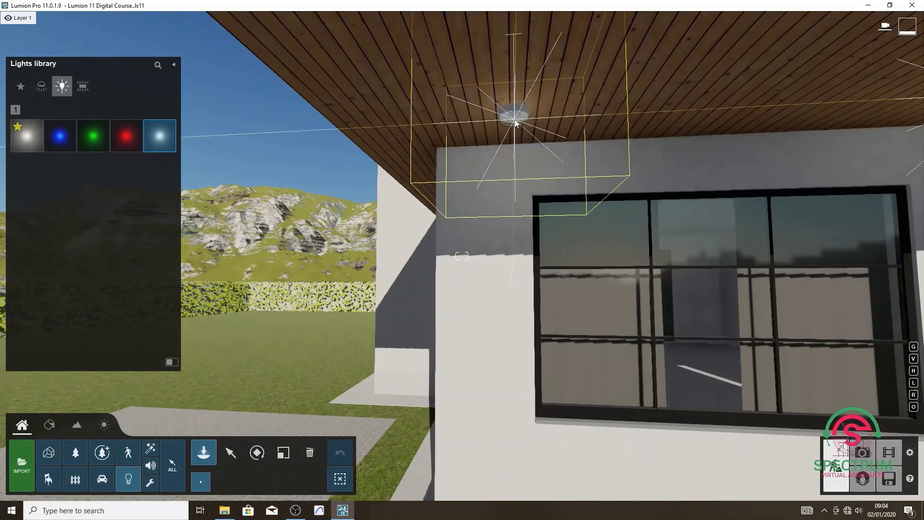
pyautogui.press('s')
pyautogui.press('d')
pyautogui.press('s')
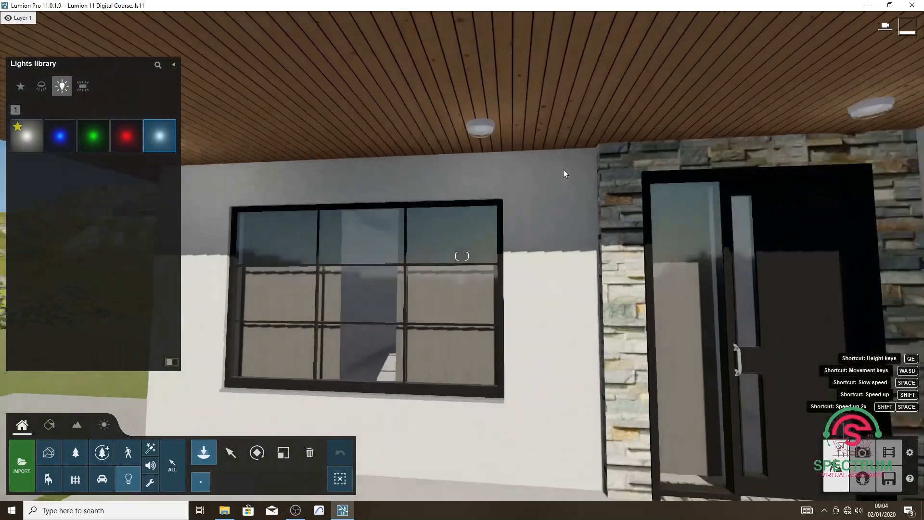
pyautogui.press('s')
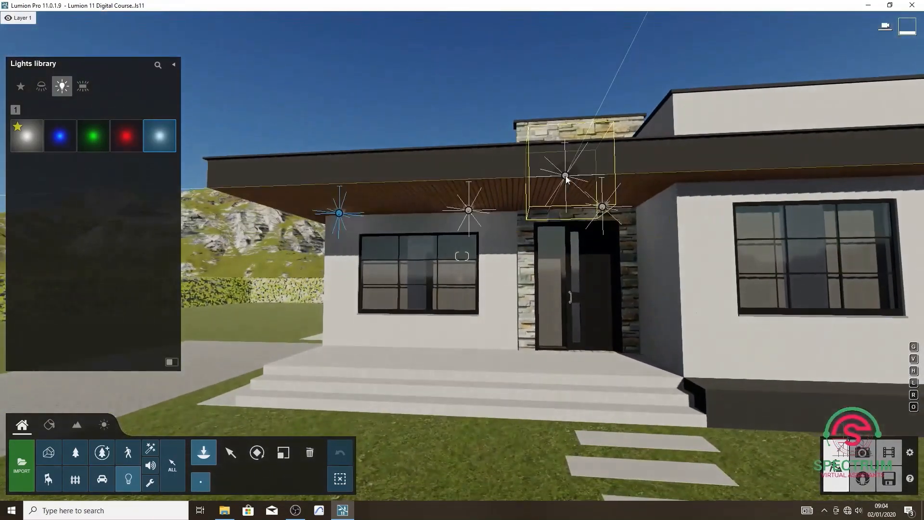
# Raise the brightness of the omni light at the porch's outer corner to nearly half its range, with night activation off and minimum falloff.
pyautogui.press('w')
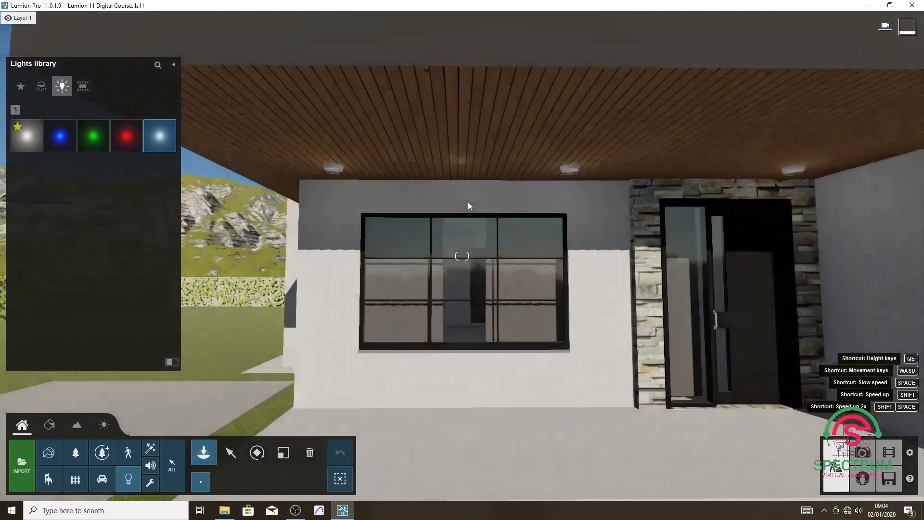
pyautogui.click(472, 199)
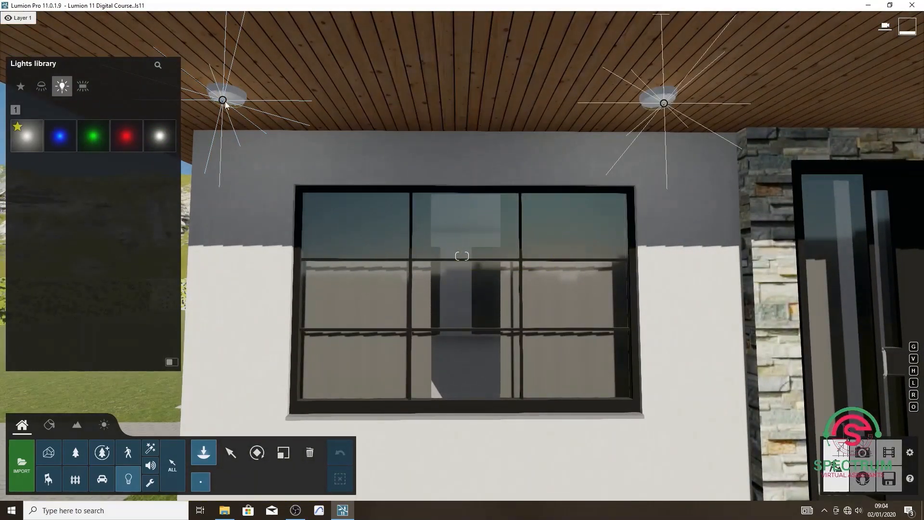
pyautogui.click(231, 453)
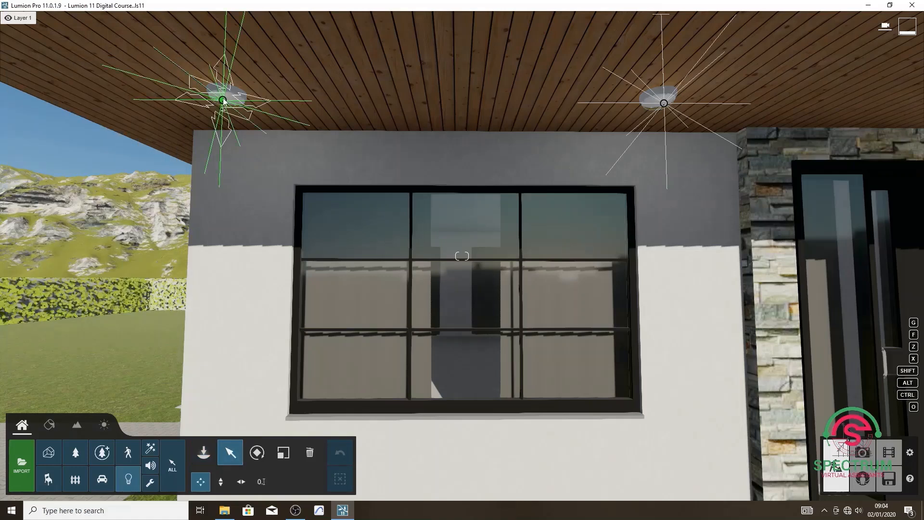
pyautogui.click(222, 99)
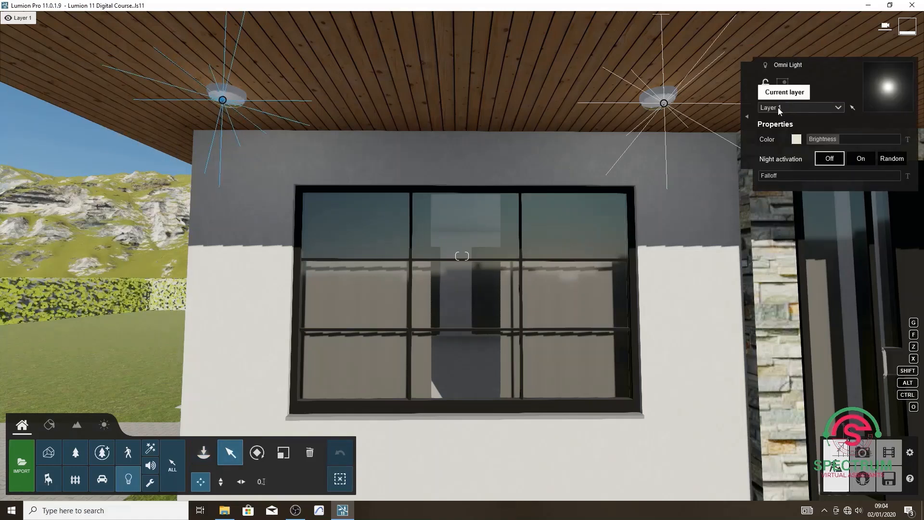
pyautogui.moveTo(835, 140); pyautogui.dragTo(866, 141)
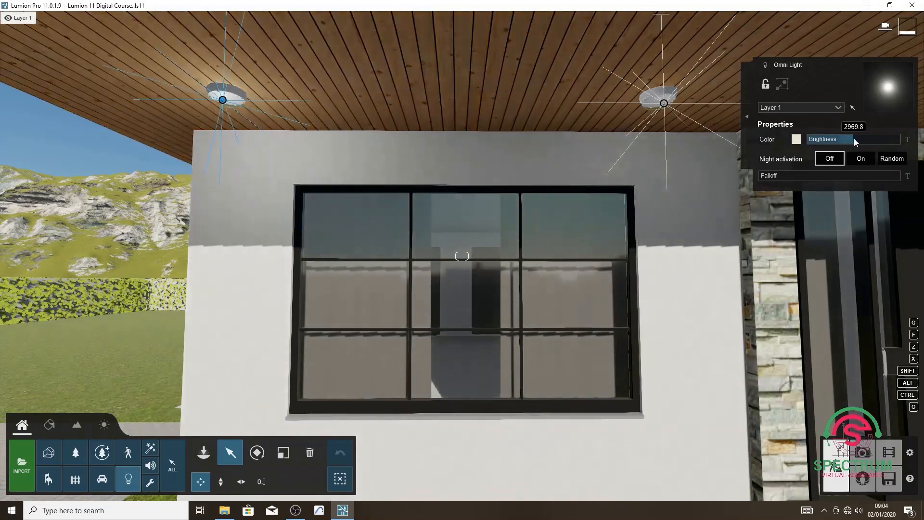
pyautogui.click(861, 159)
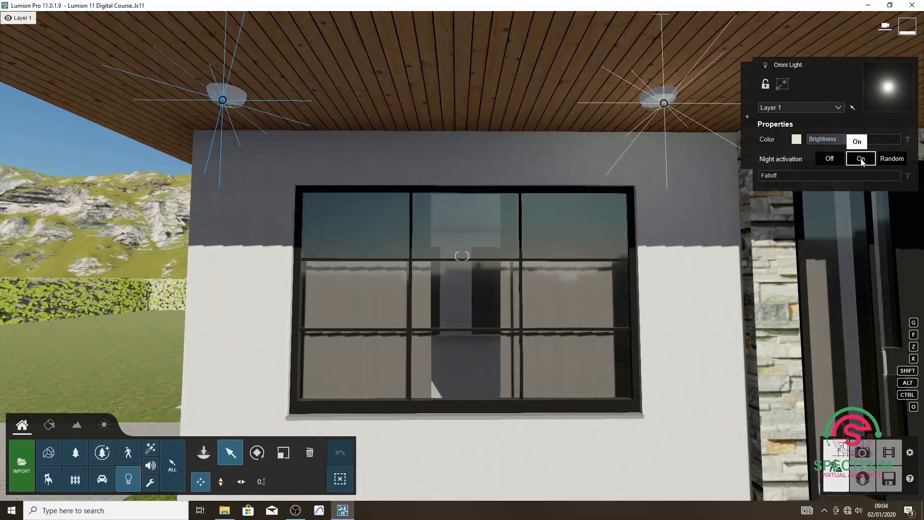
pyautogui.click(835, 158)
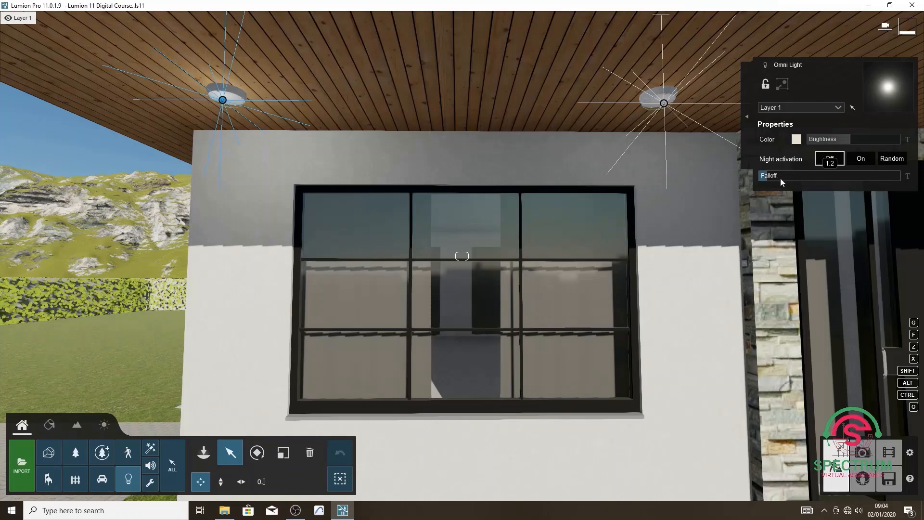
pyautogui.moveTo(780, 178); pyautogui.dragTo(758, 180)
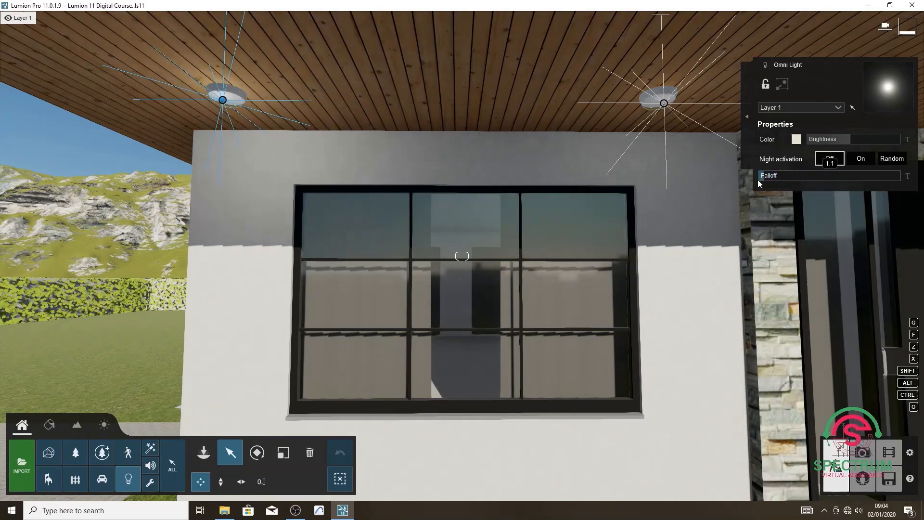
# Try yellow and pink tints on the outer corner light, set its color to white, and raise its brightness slightly.
pyautogui.click(796, 140)
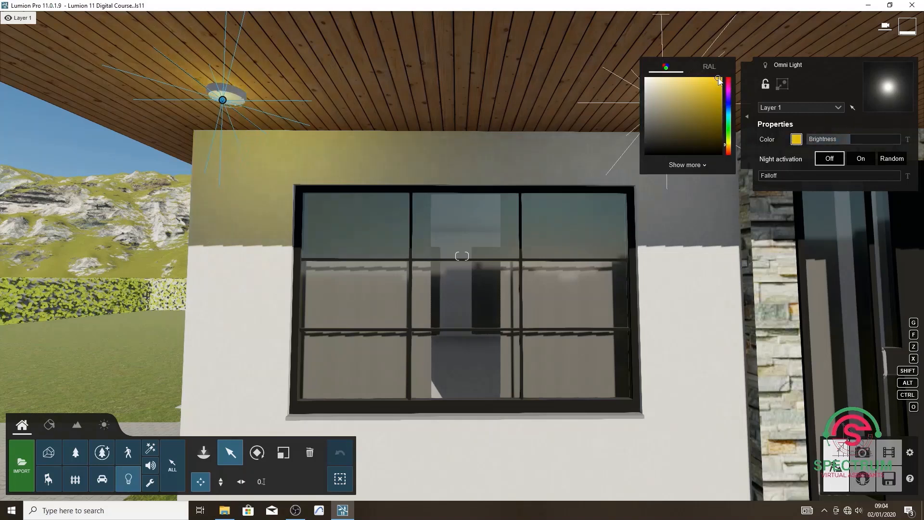
pyautogui.click(678, 93)
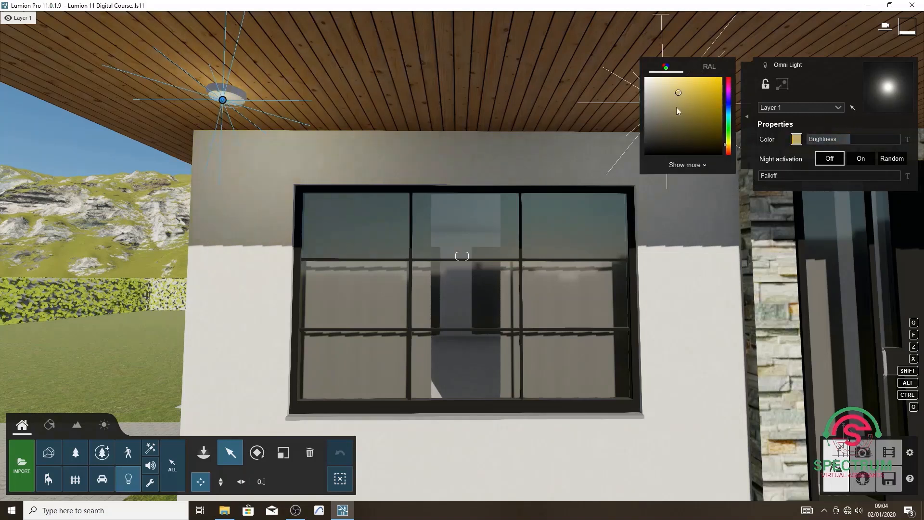
pyautogui.click(728, 82)
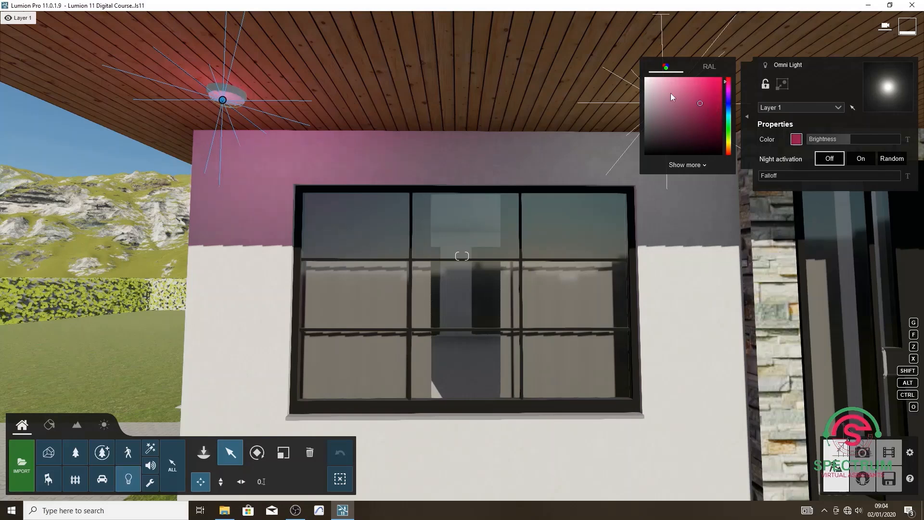
pyautogui.click(646, 79)
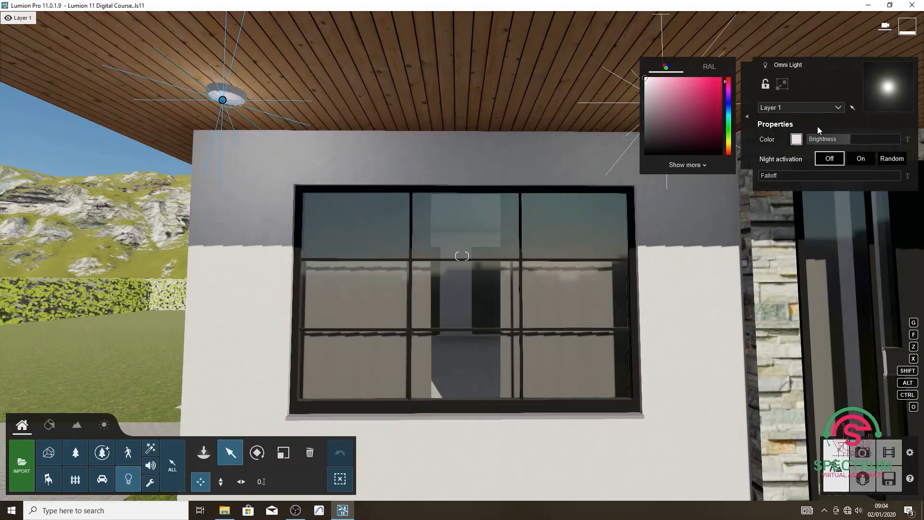
pyautogui.moveTo(852, 139)
pyautogui.mouseDown()
pyautogui.moveTo(876, 139)
pyautogui.moveTo(854, 141)
pyautogui.mouseUp()
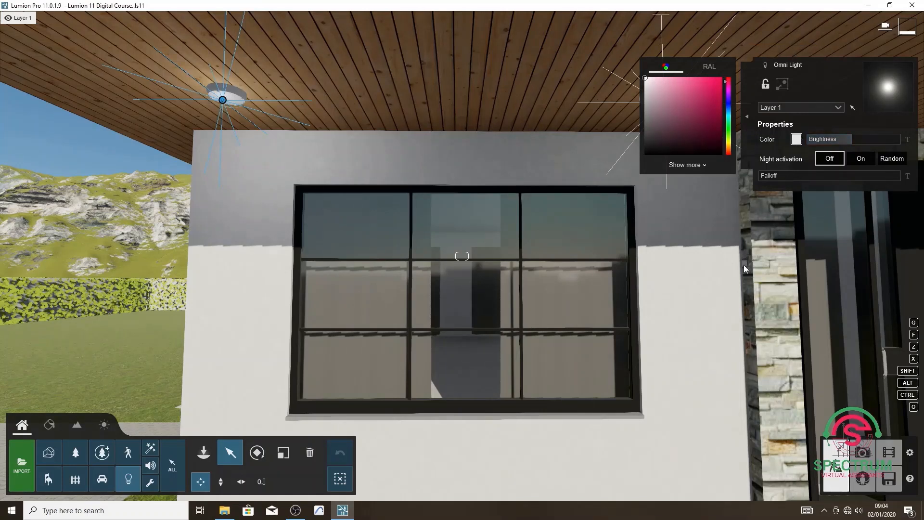
pyautogui.click(619, 103)
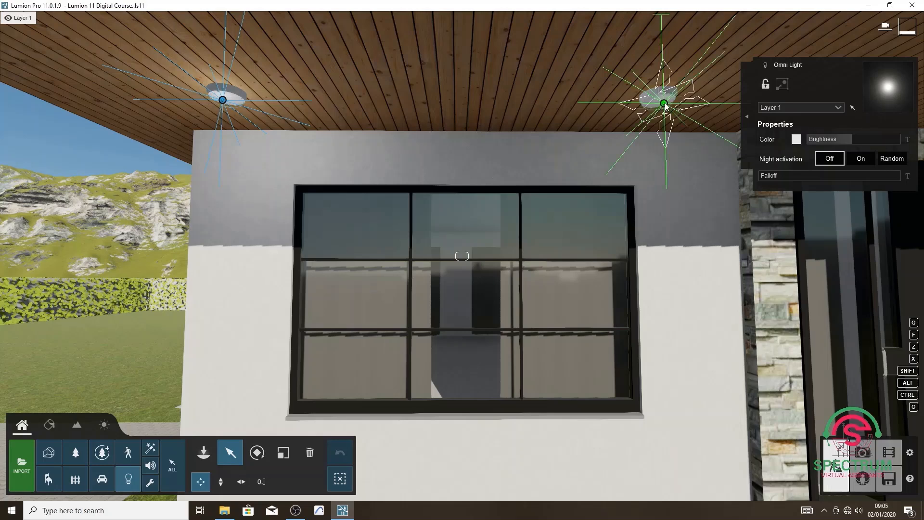
# Raise the brightness of the middle porch light to nearly half its range and of the front door light to about 3634.5.
pyautogui.click(664, 104)
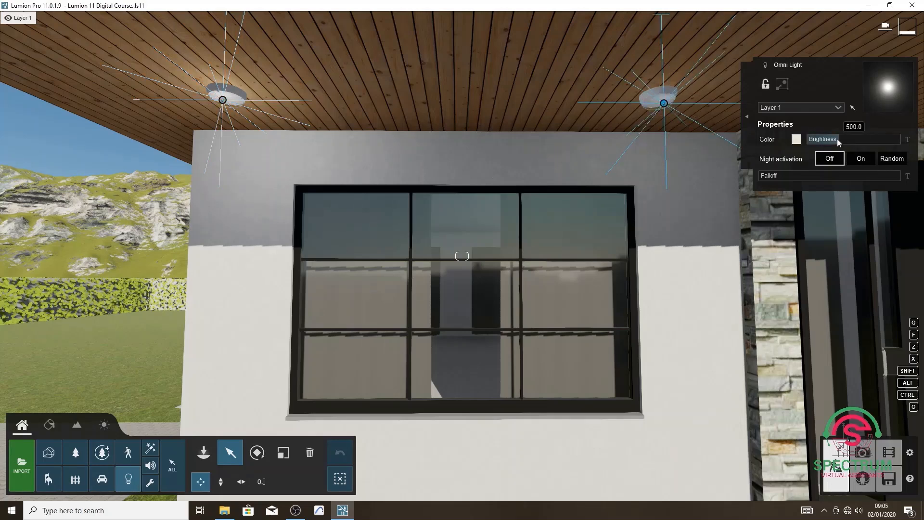
pyautogui.moveTo(837, 139); pyautogui.dragTo(854, 139)
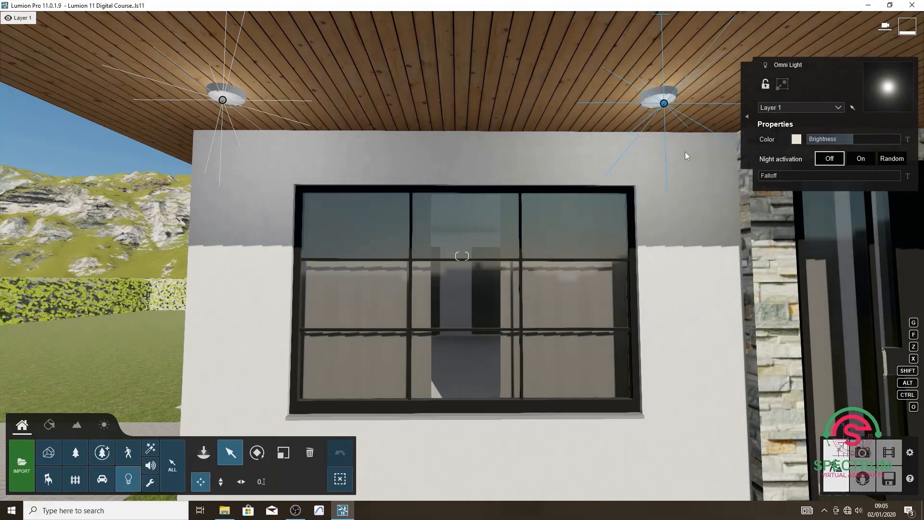
pyautogui.press('d')
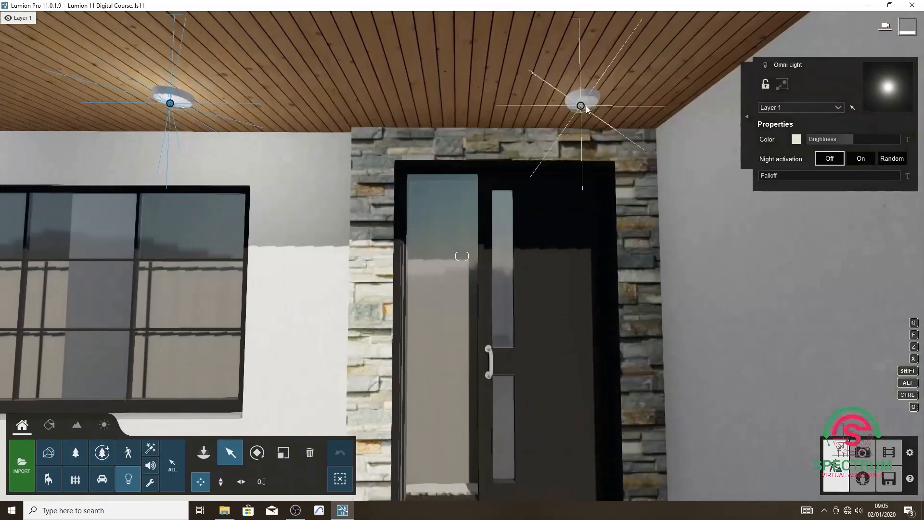
pyautogui.click(581, 107)
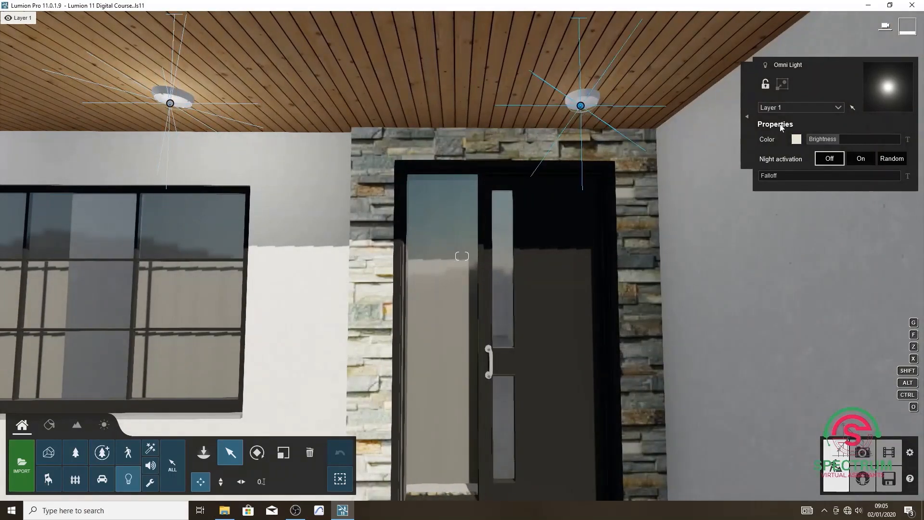
pyautogui.moveTo(837, 139); pyautogui.dragTo(856, 139)
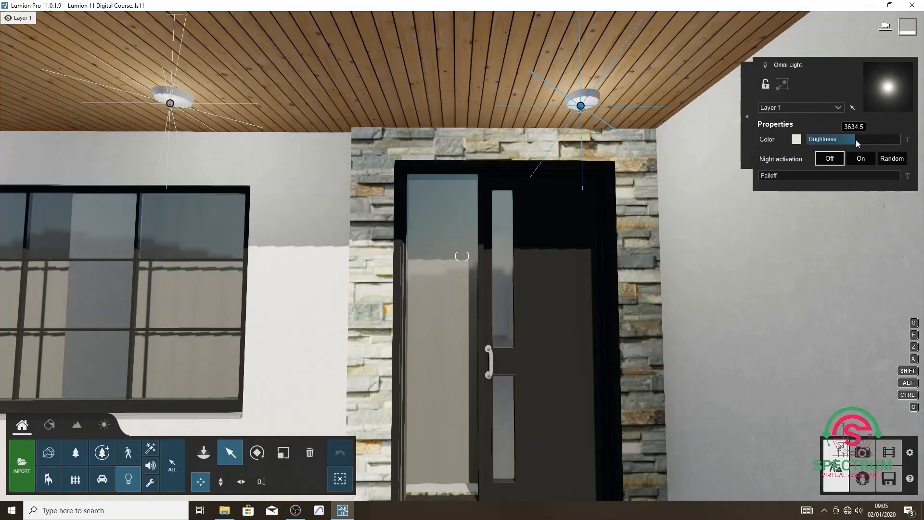
# Examine the glow of the porch lights up close at the front door and from the front lawn.
pyautogui.press('s')
pyautogui.moveTo(718, 193)
pyautogui.mouseDown(button='right')
pyautogui.moveTo(674, 188)
pyautogui.moveTo(718, 190)
pyautogui.mouseUp(button='right')
pyautogui.press('a')
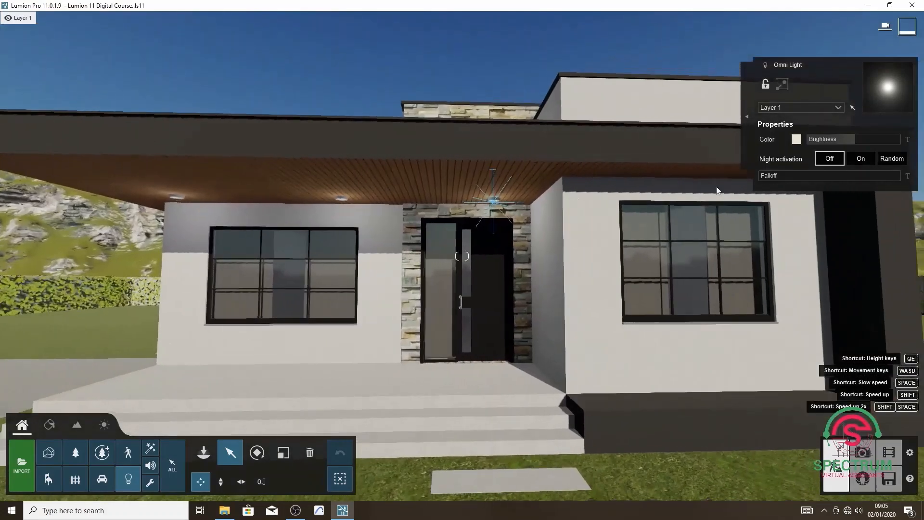
pyautogui.press('w')
pyautogui.press('w')
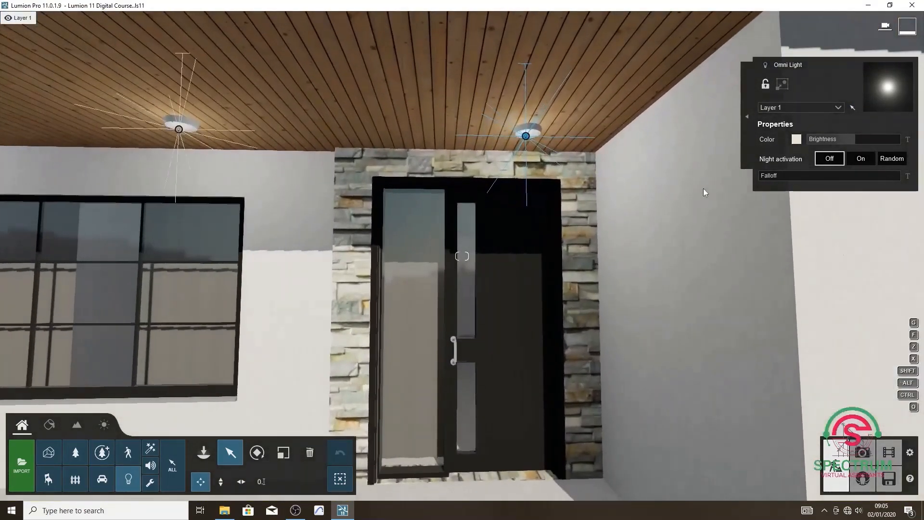
pyautogui.press('s')
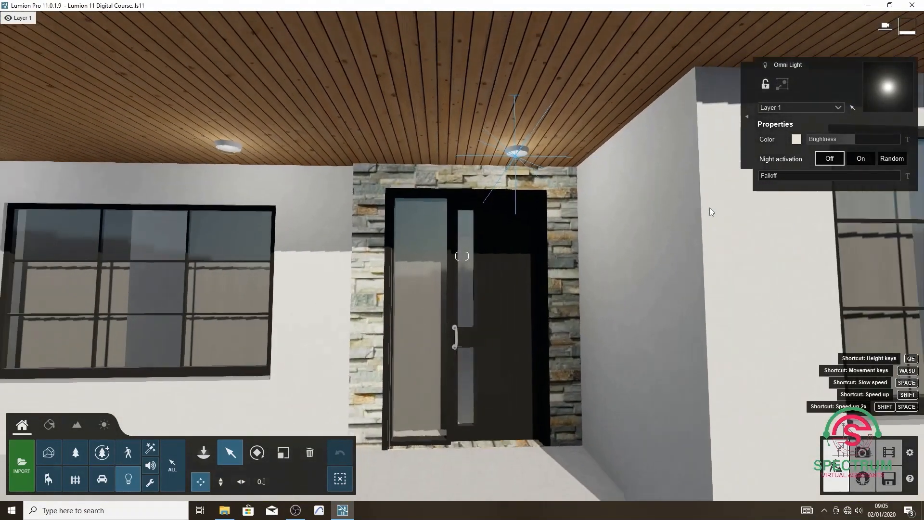
pyautogui.press('s')
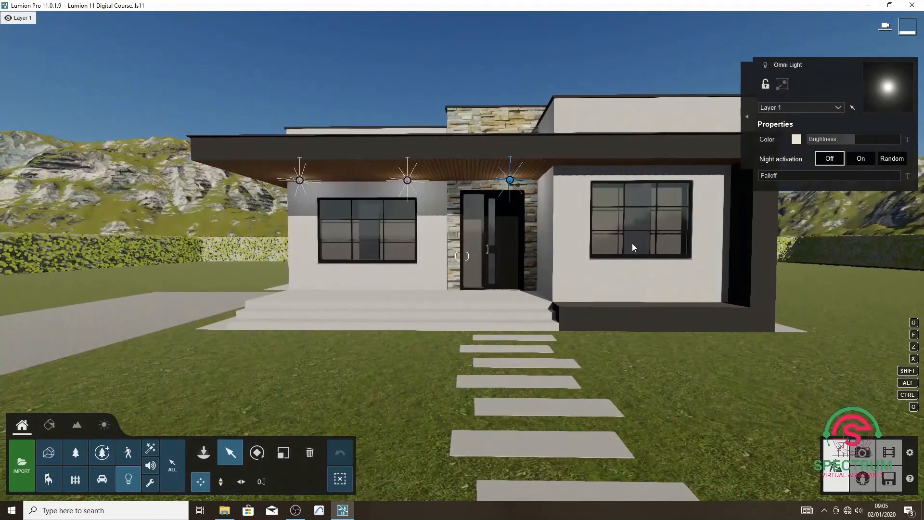
# Go around the house to the covered porch with two black doors and examine its ceiling lamps up close.
pyautogui.click(45, 433)
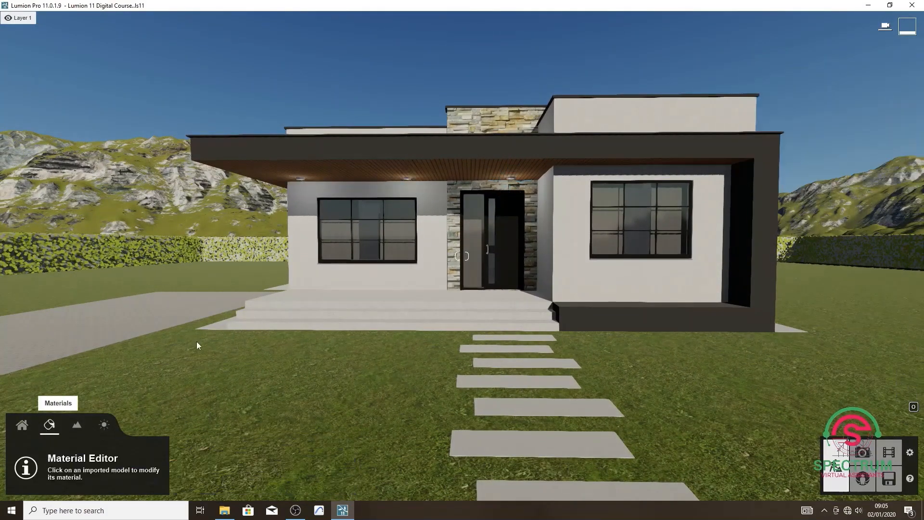
pyautogui.press('d')
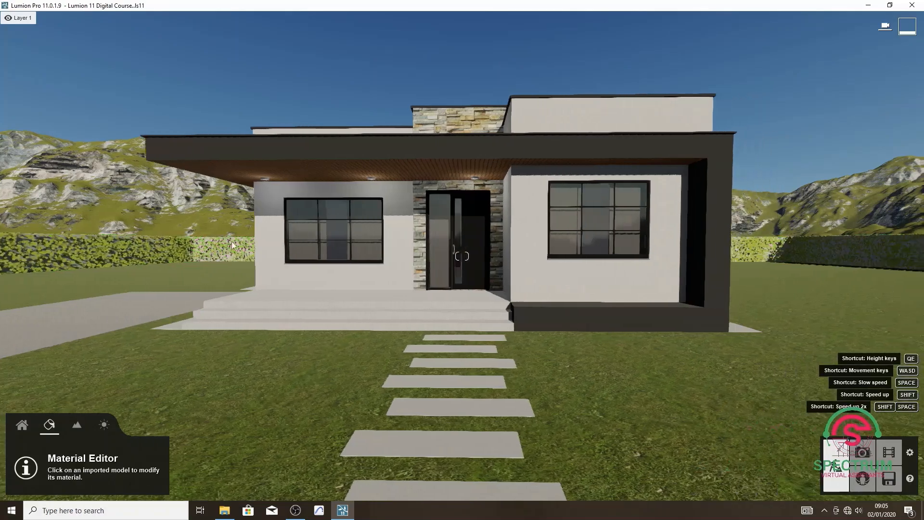
pyautogui.press('a')
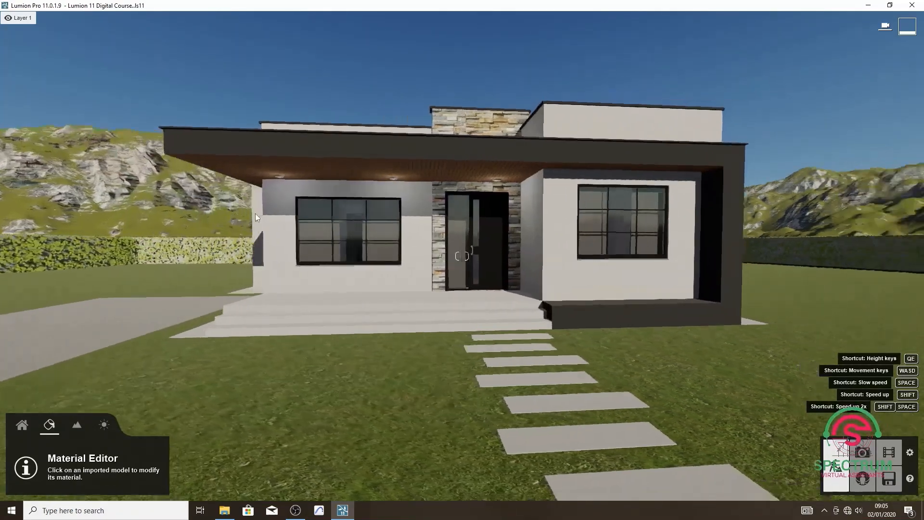
pyautogui.moveTo(250, 212)
pyautogui.mouseDown(button='right')
pyautogui.moveTo(337, 213)
pyautogui.moveTo(221, 220)
pyautogui.moveTo(254, 225)
pyautogui.mouseUp(button='right')
pyautogui.press('a')
pyautogui.press('a')
pyautogui.press('a')
pyautogui.moveTo(231, 230); pyautogui.dragTo(209, 228, button='right')
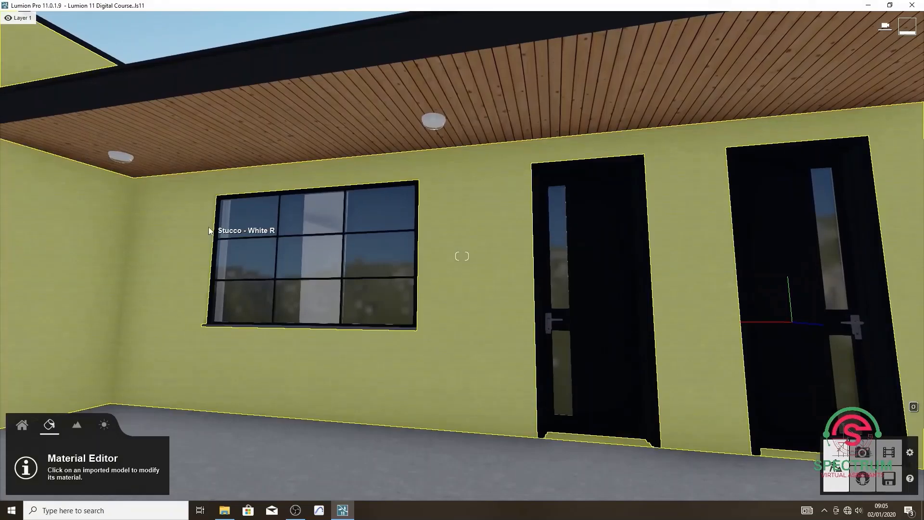
pyautogui.press('a')
pyautogui.press('w')
pyautogui.press('w')
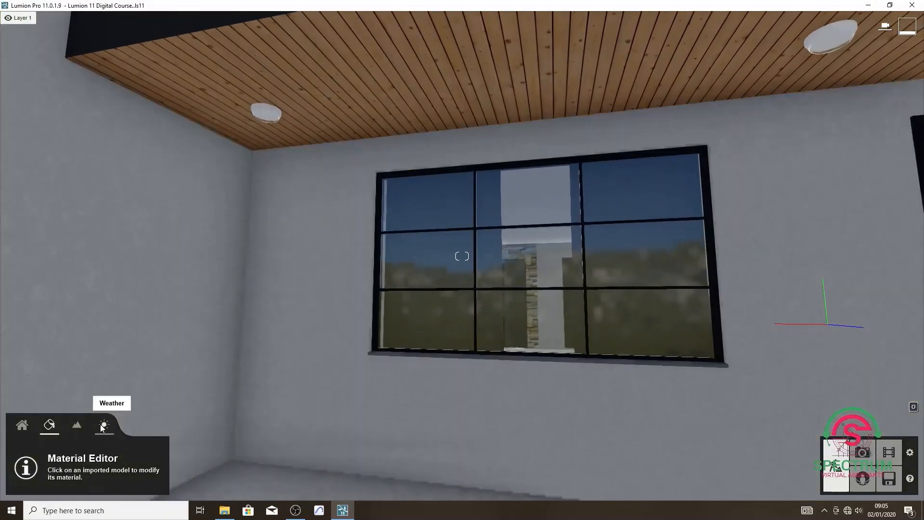
# Place a white omni light on each of the three ceiling lamps of the porch with the two black doors.
pyautogui.click(102, 427)
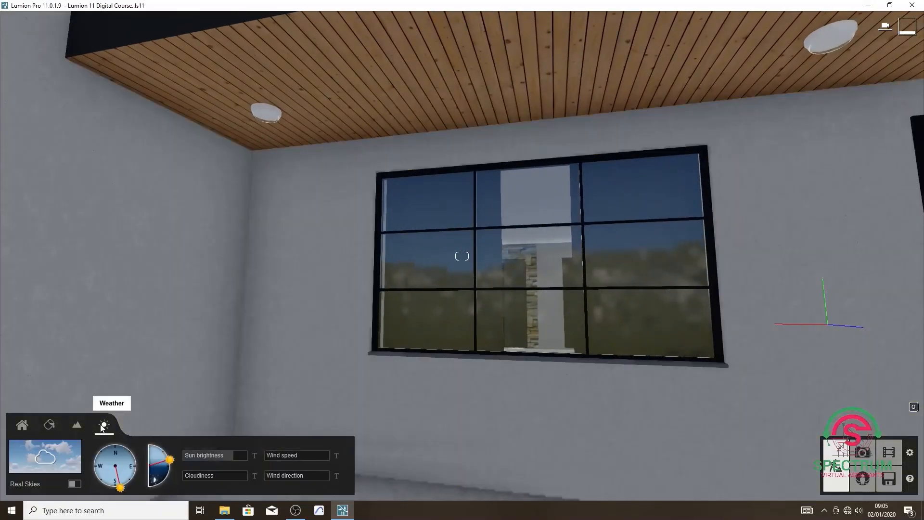
pyautogui.click(28, 426)
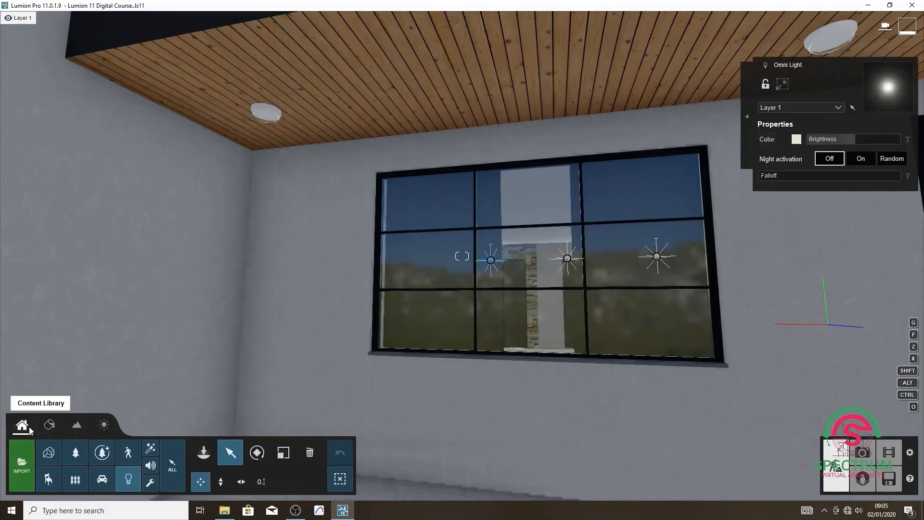
pyautogui.click(129, 479)
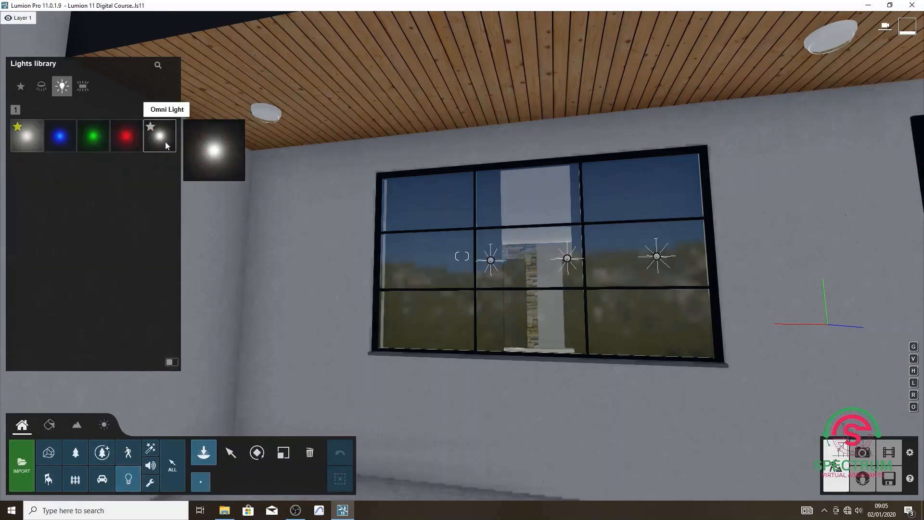
pyautogui.click(160, 137)
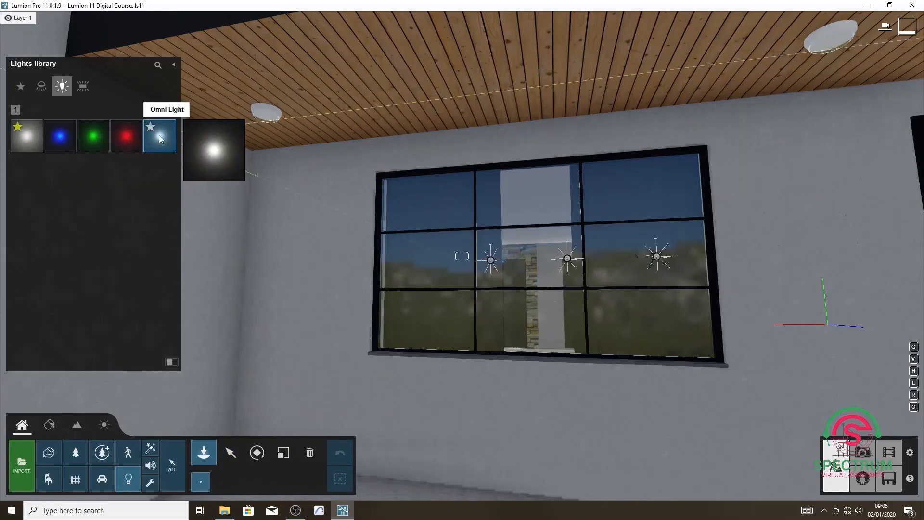
pyautogui.click(265, 117)
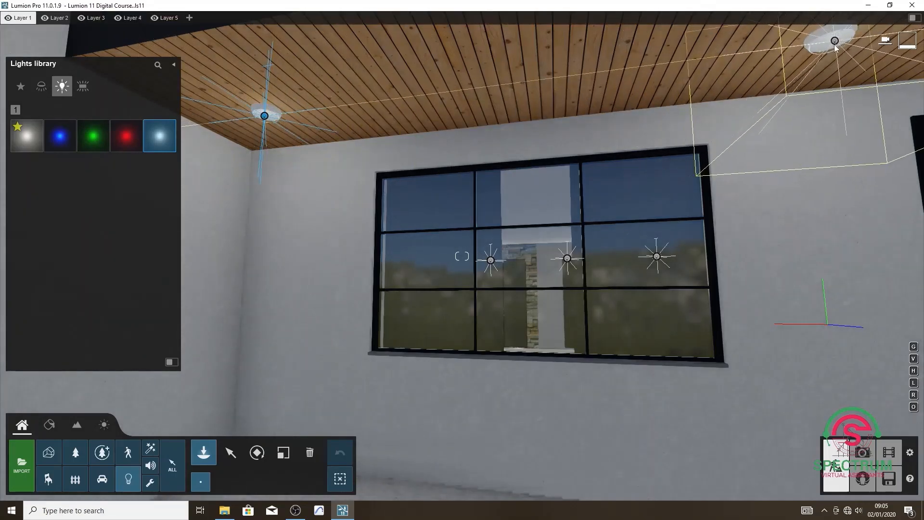
pyautogui.press('d')
pyautogui.moveTo(763, 65); pyautogui.dragTo(702, 65, button='right')
pyautogui.press('s')
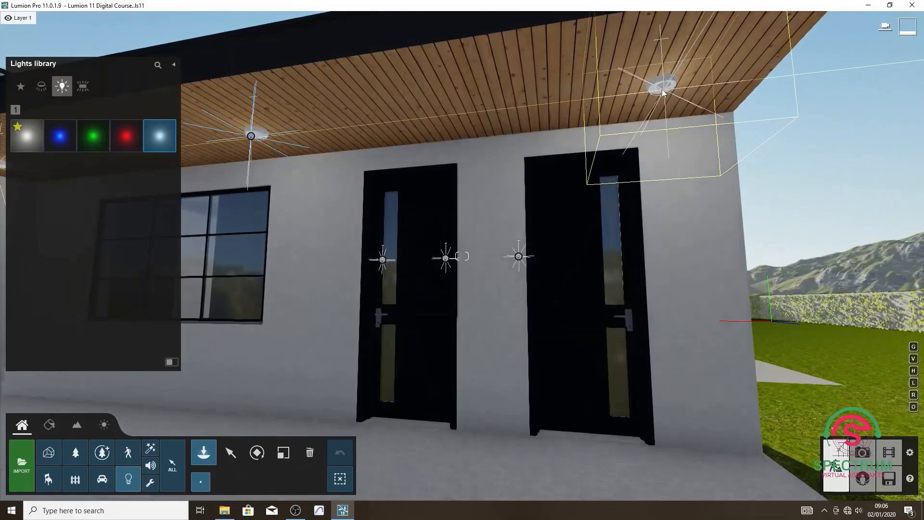
pyautogui.click(662, 91)
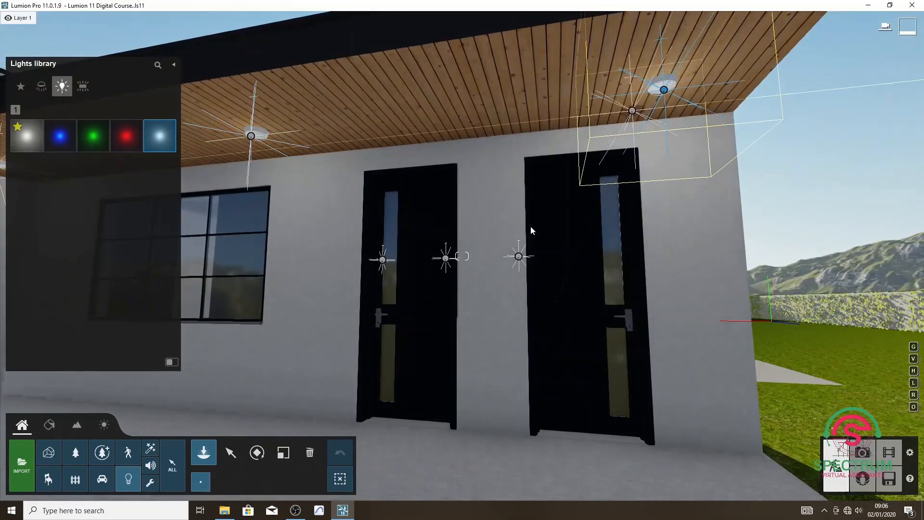
# Raise the brightness of the three new porch lights to a little under half the range, with night activation off.
pyautogui.click(230, 452)
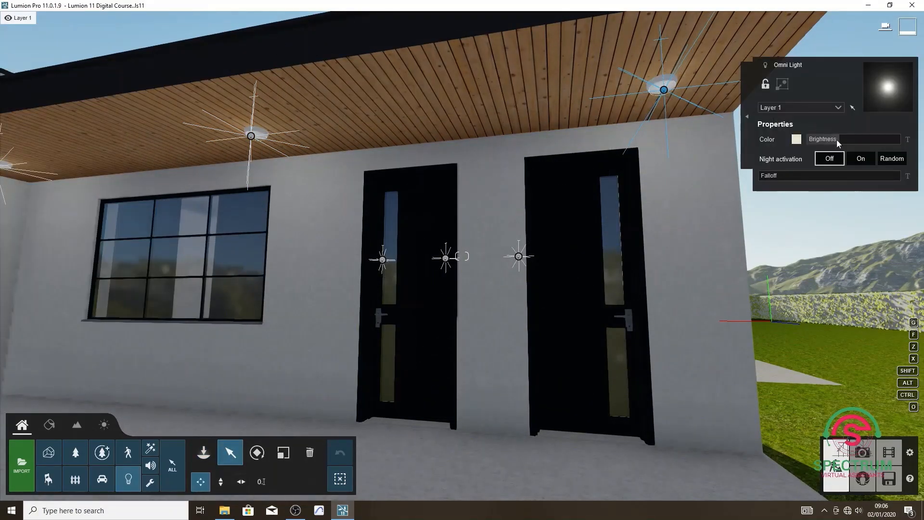
pyautogui.moveTo(841, 140); pyautogui.dragTo(846, 141)
pyautogui.click(251, 135)
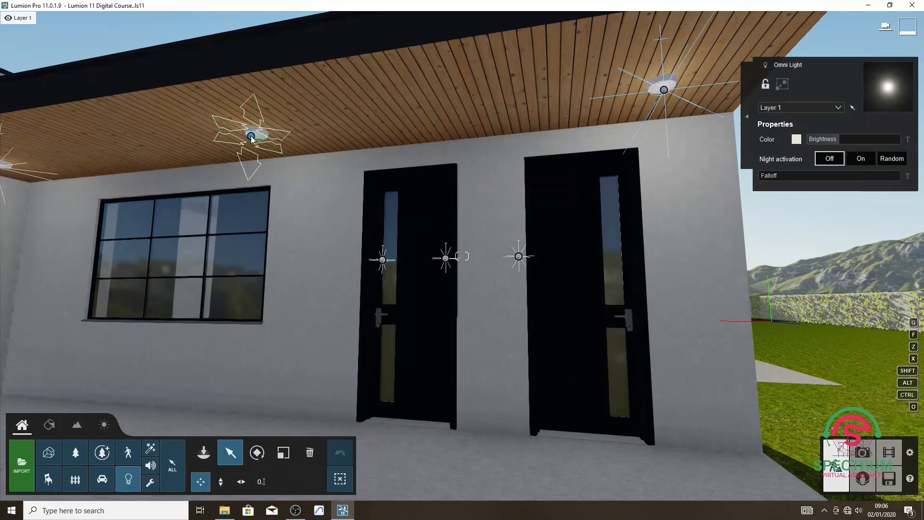
pyautogui.moveTo(837, 140); pyautogui.dragTo(851, 140)
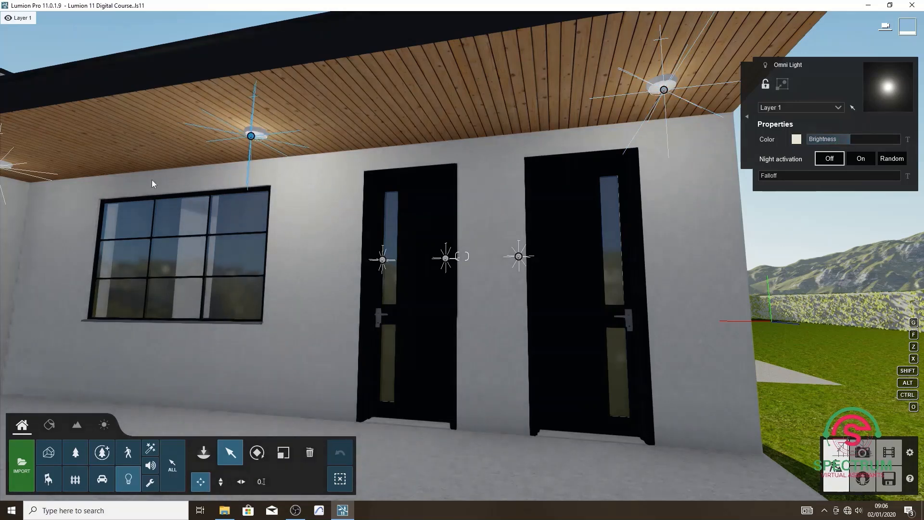
pyautogui.press('s')
pyautogui.click(64, 180)
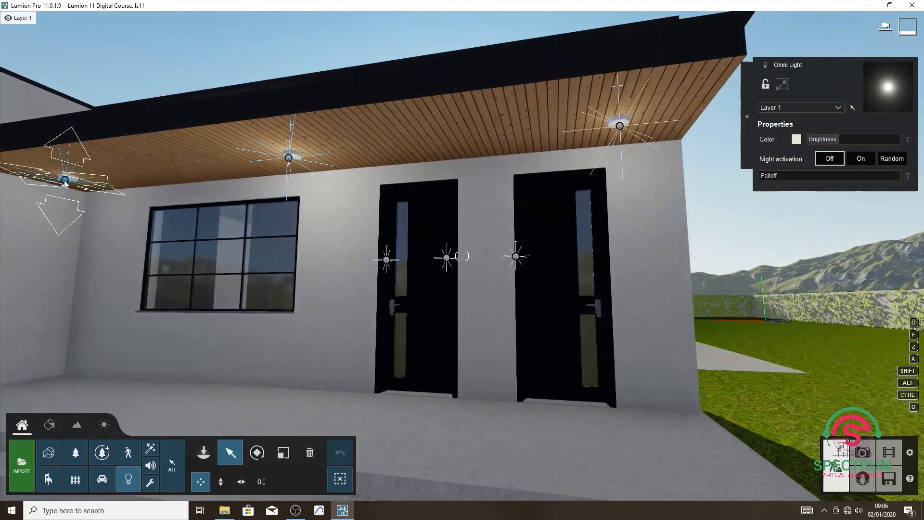
pyautogui.moveTo(839, 137); pyautogui.dragTo(852, 139)
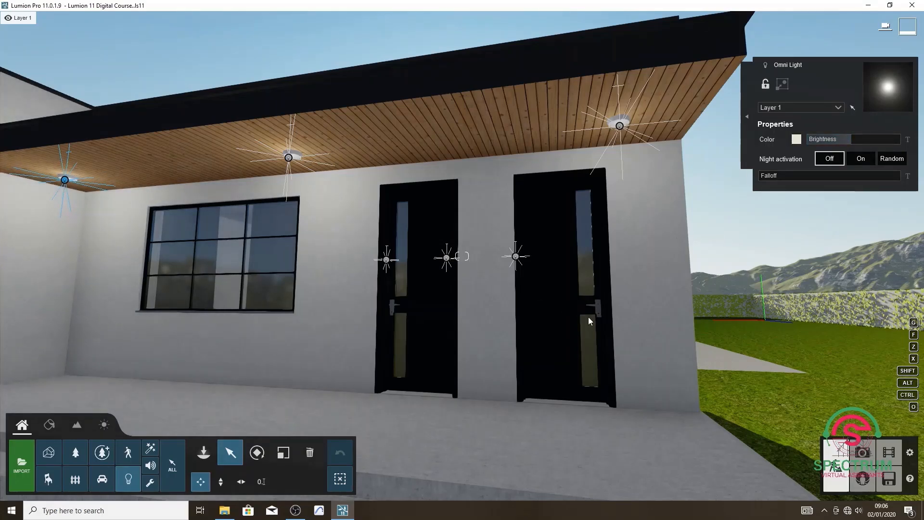
# Go back around the house to the front lawn and examine the front facade and its porch lighting.
pyautogui.moveTo(589, 317); pyautogui.dragTo(574, 268, button='right')
pyautogui.press('a')
pyautogui.press('s')
pyautogui.press('s')
pyautogui.press('a')
pyautogui.press('a')
pyautogui.moveTo(467, 259)
pyautogui.mouseDown(button='right')
pyautogui.moveTo(532, 260)
pyautogui.moveTo(470, 265)
pyautogui.moveTo(496, 263)
pyautogui.moveTo(479, 264)
pyautogui.moveTo(492, 266)
pyautogui.moveTo(478, 267)
pyautogui.moveTo(487, 272)
pyautogui.moveTo(453, 262)
pyautogui.moveTo(476, 275)
pyautogui.mouseUp(button='right')
pyautogui.press('a')
pyautogui.press('a')
pyautogui.press('a')
pyautogui.press('s')
pyautogui.press('a')
pyautogui.press('a')
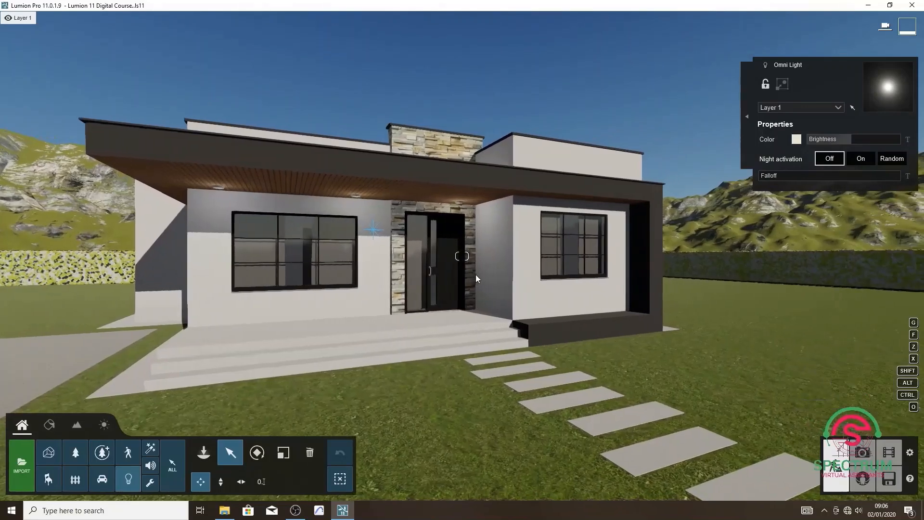